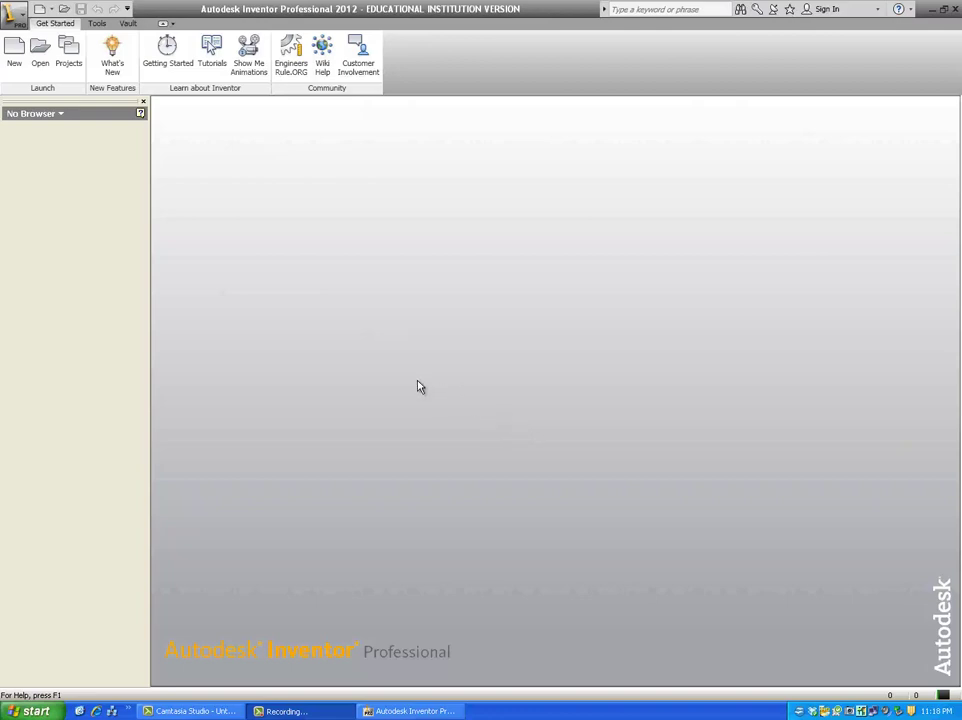
# Step: Create Part1 from the Standard.ipt template, opening an empty Sketch1
pyautogui.click(14, 52)
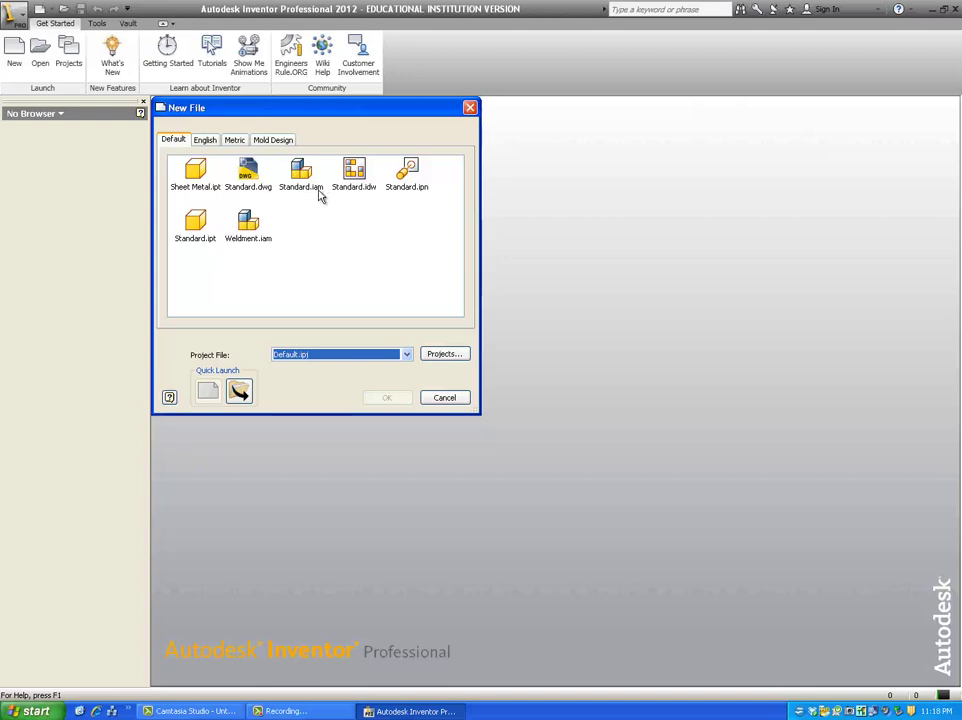
pyautogui.click(194, 226)
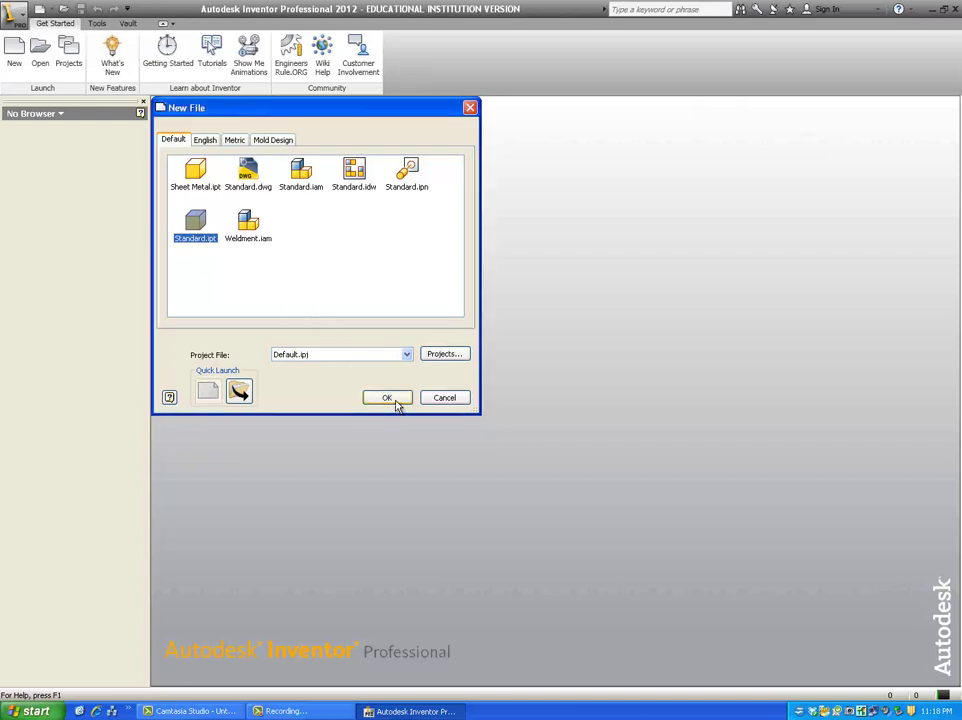
pyautogui.click(387, 398)
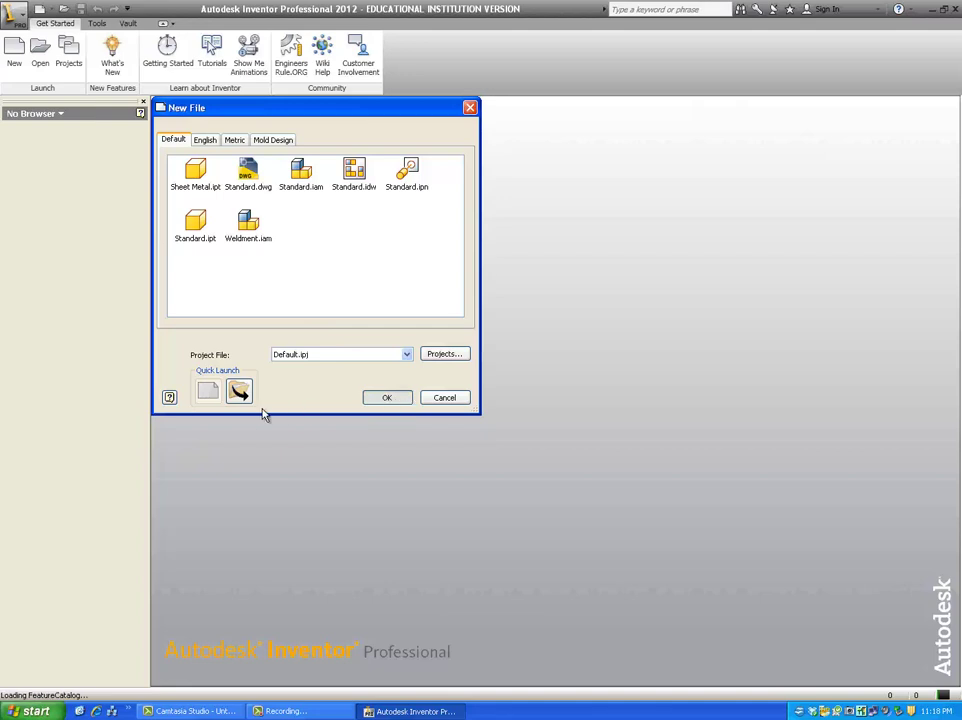
pyautogui.click(87, 699)
pyautogui.click(87, 699)
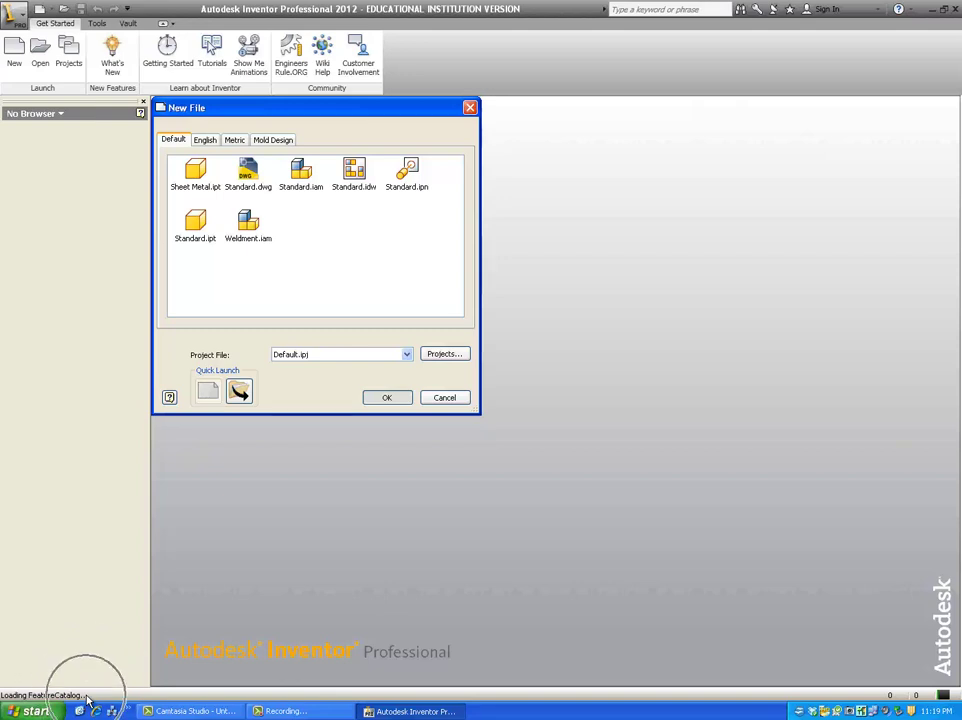
pyautogui.click(87, 699)
pyautogui.click(87, 699)
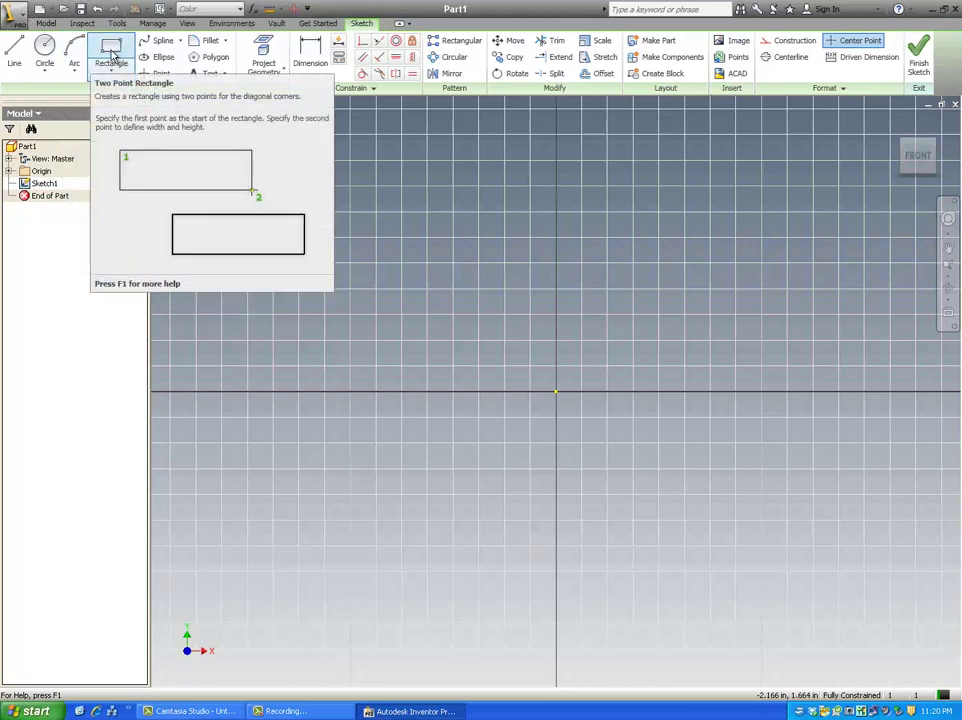
# Step: Draw a two-point rectangle from an upper-right corner down to the sketch origin
pyautogui.click(112, 56)
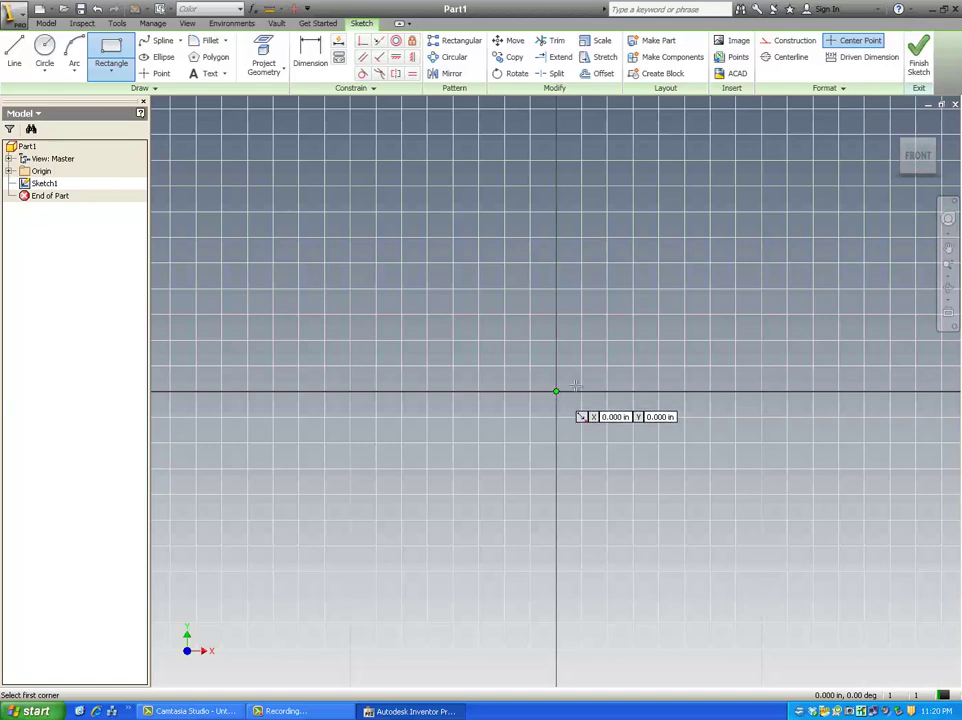
pyautogui.click(767, 272)
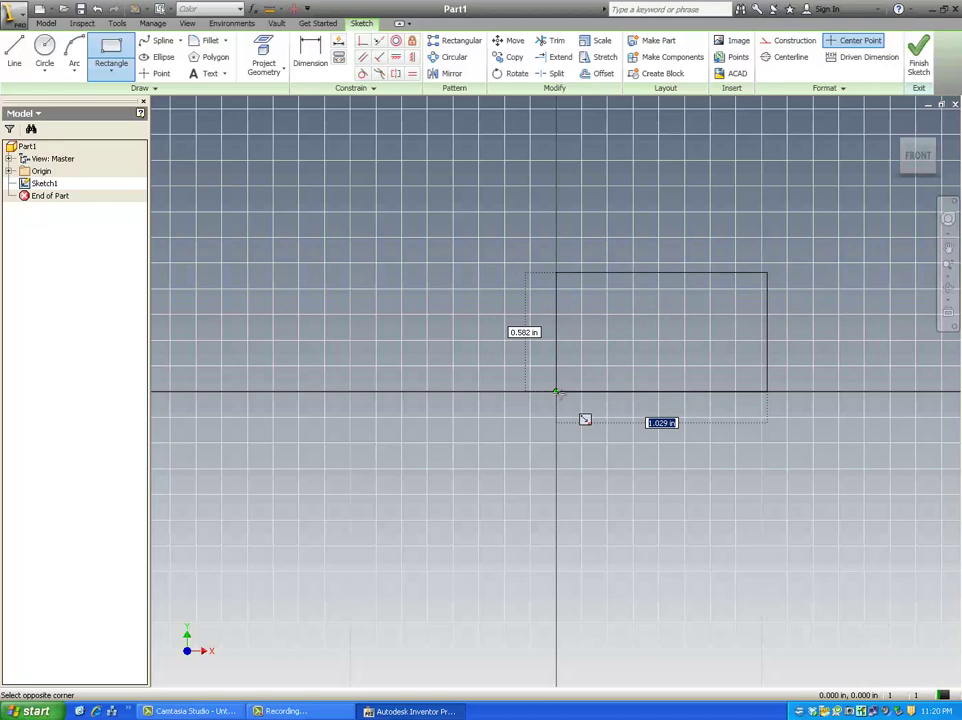
pyautogui.click(557, 392)
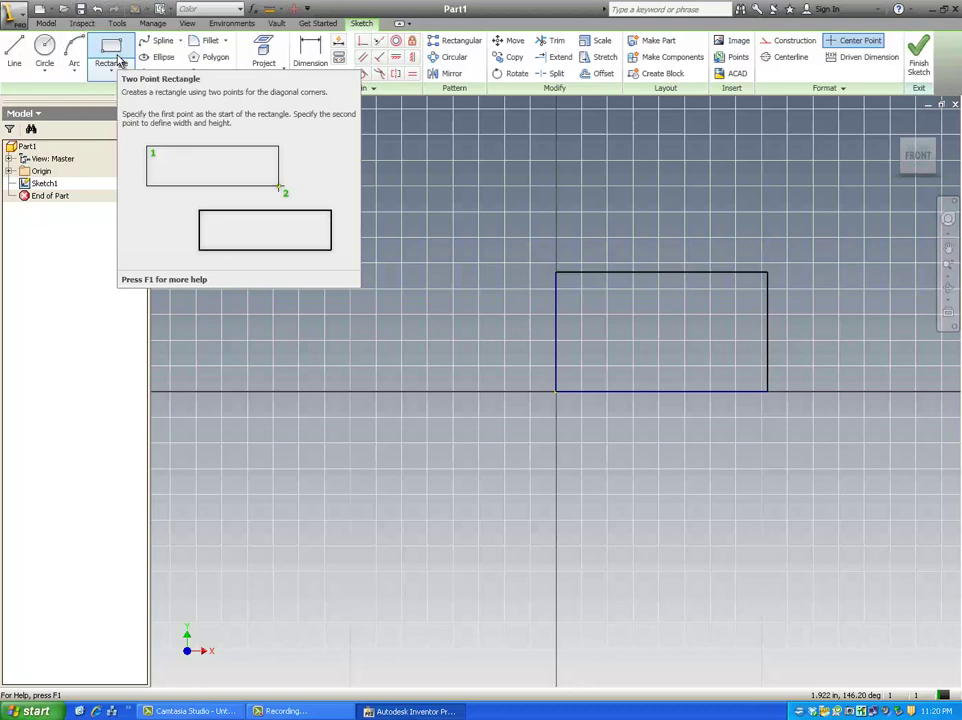
# Step: Cancel the rectangle tool and drag the rectangle's top edge upward
pyautogui.click(116, 60)
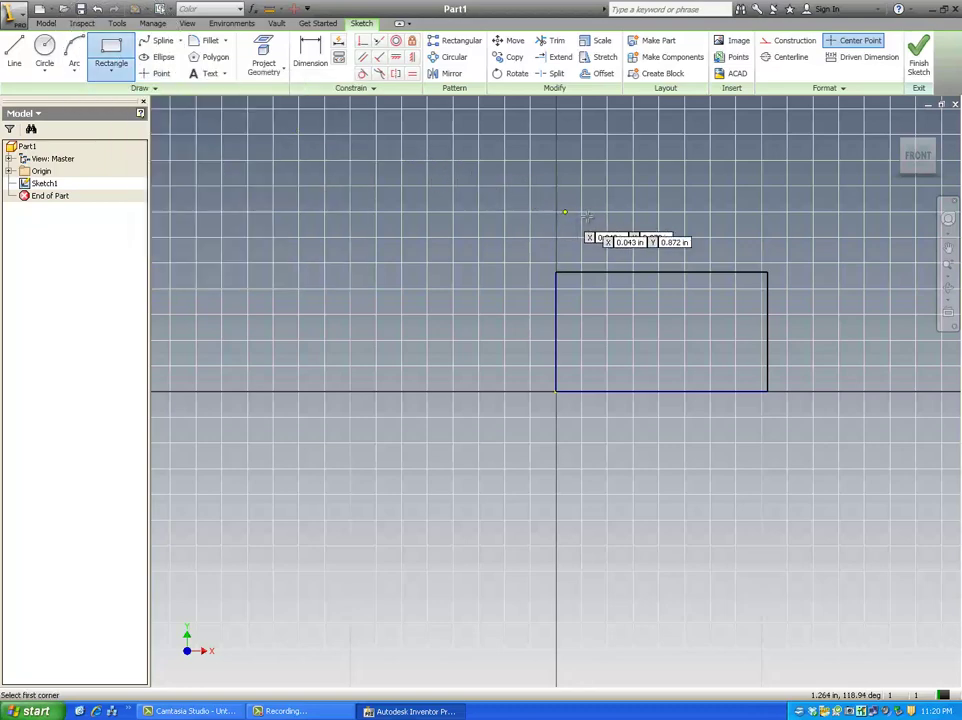
pyautogui.press('Escape')
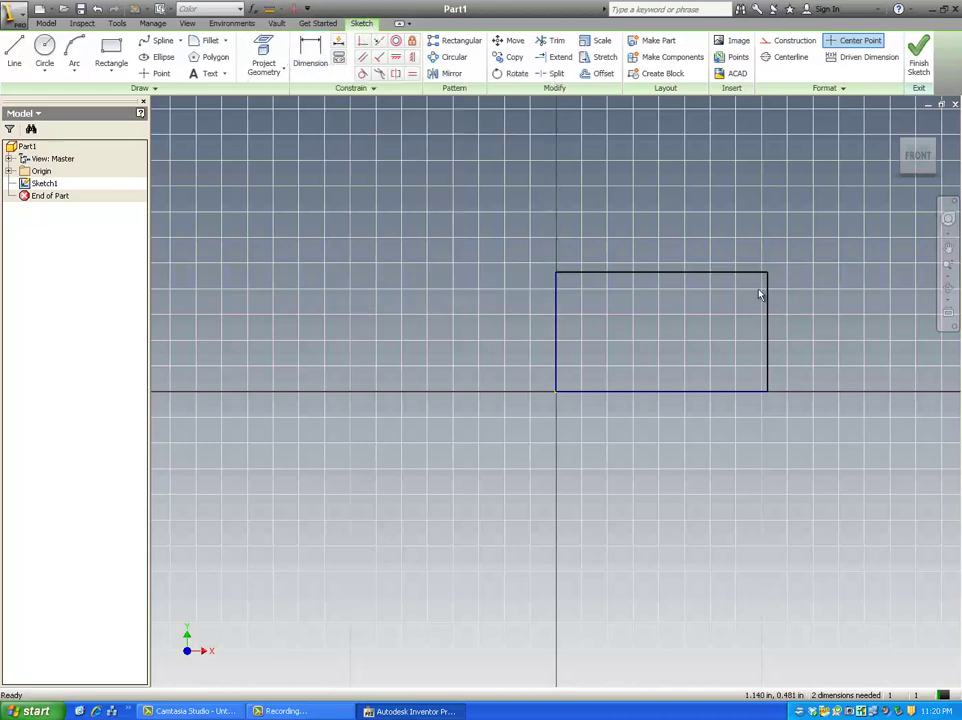
pyautogui.moveTo(696, 273); pyautogui.dragTo(670, 175)
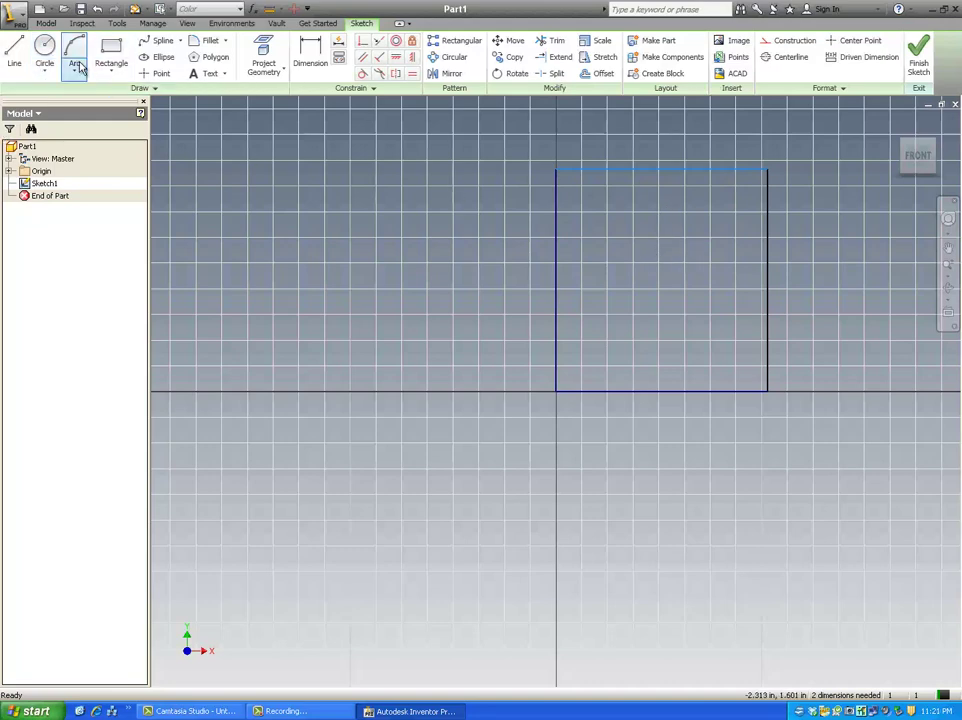
# Step: Undo the stretch and place dimensions on the rectangle's top and left edges
pyautogui.click(97, 10)
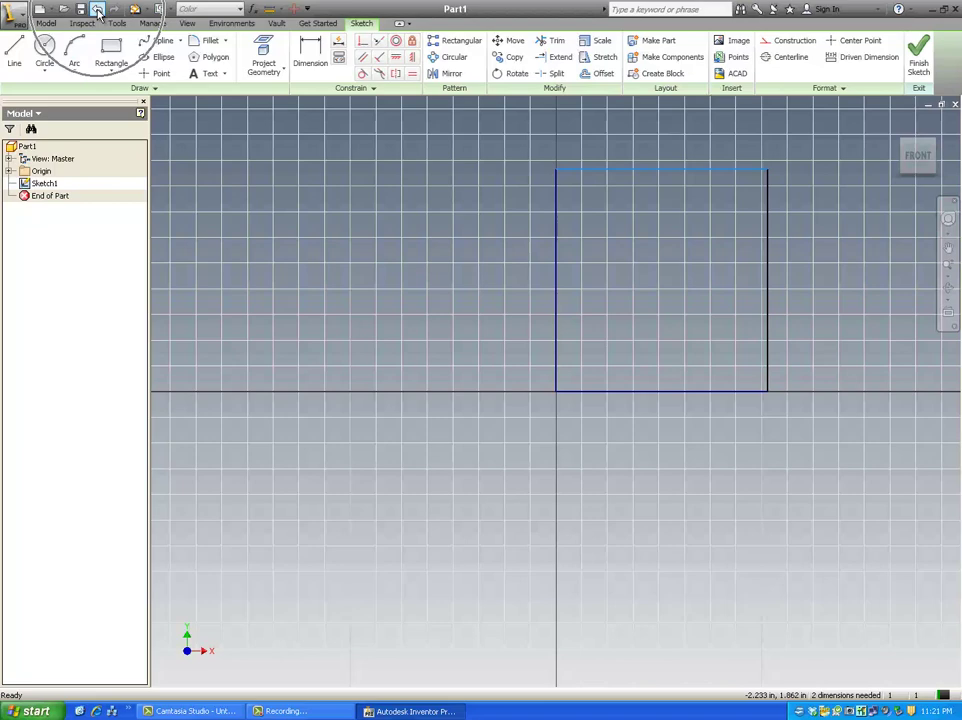
pyautogui.click(320, 64)
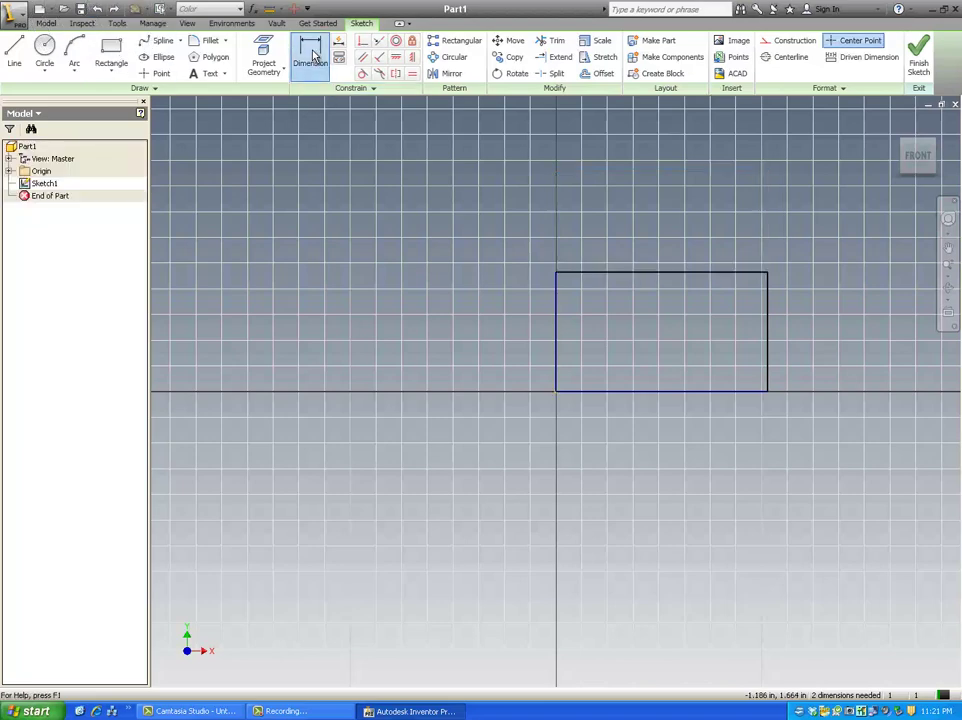
pyautogui.click(660, 277)
pyautogui.click(655, 207)
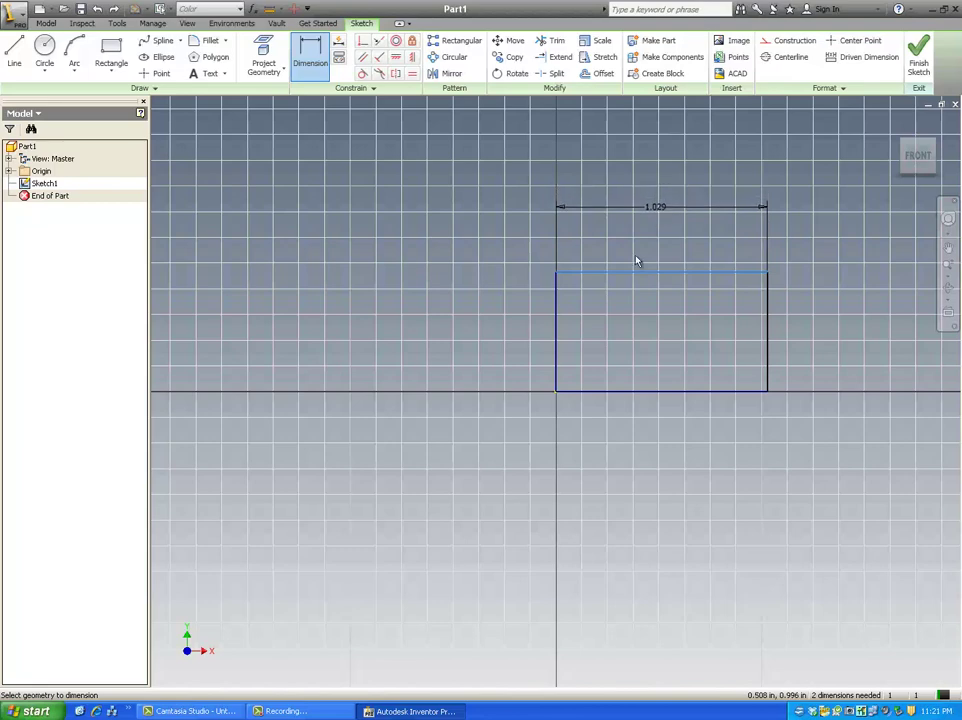
pyautogui.moveTo(655, 207); pyautogui.dragTo(666, 193)
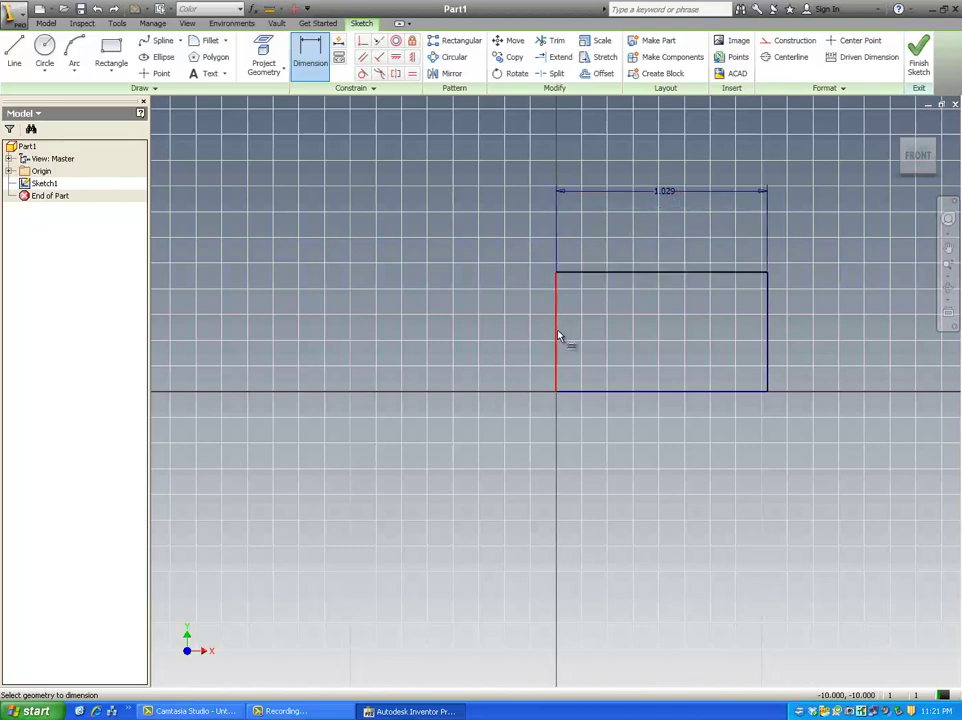
pyautogui.click(558, 336)
pyautogui.click(493, 329)
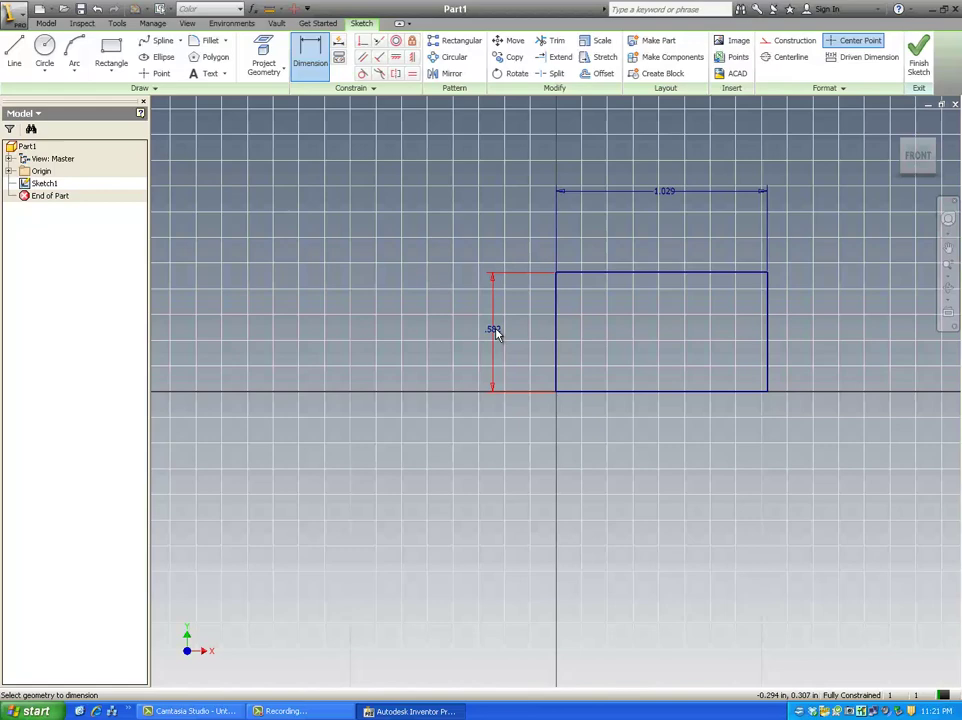
# Step: Set the height dimension to 1.000 in and the width to 2.000 in
pyautogui.doubleClick(497, 333)
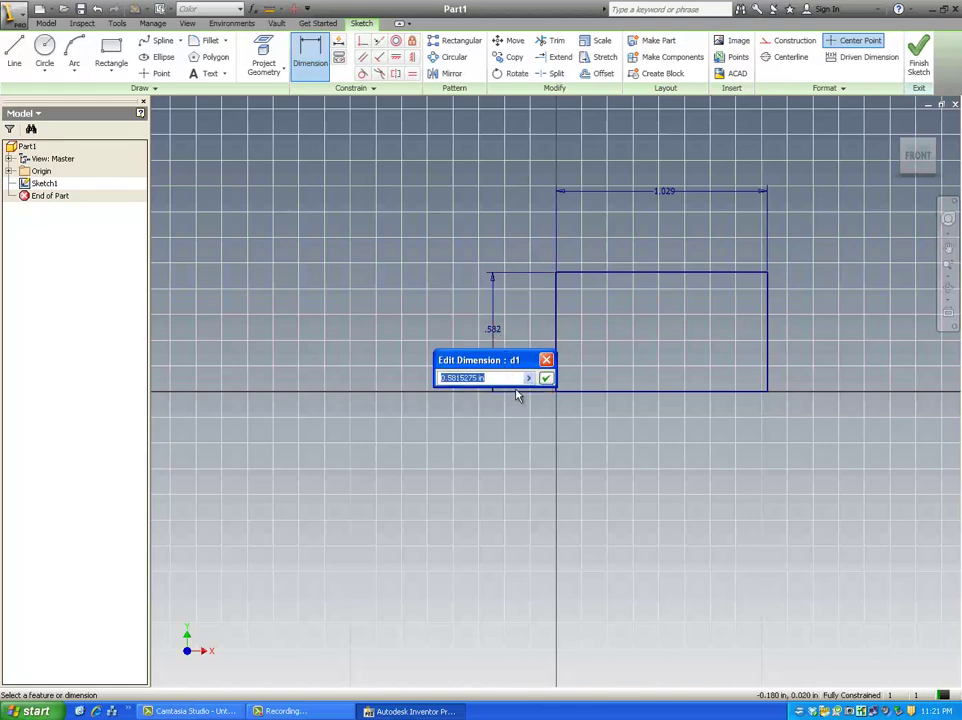
pyautogui.write('1')
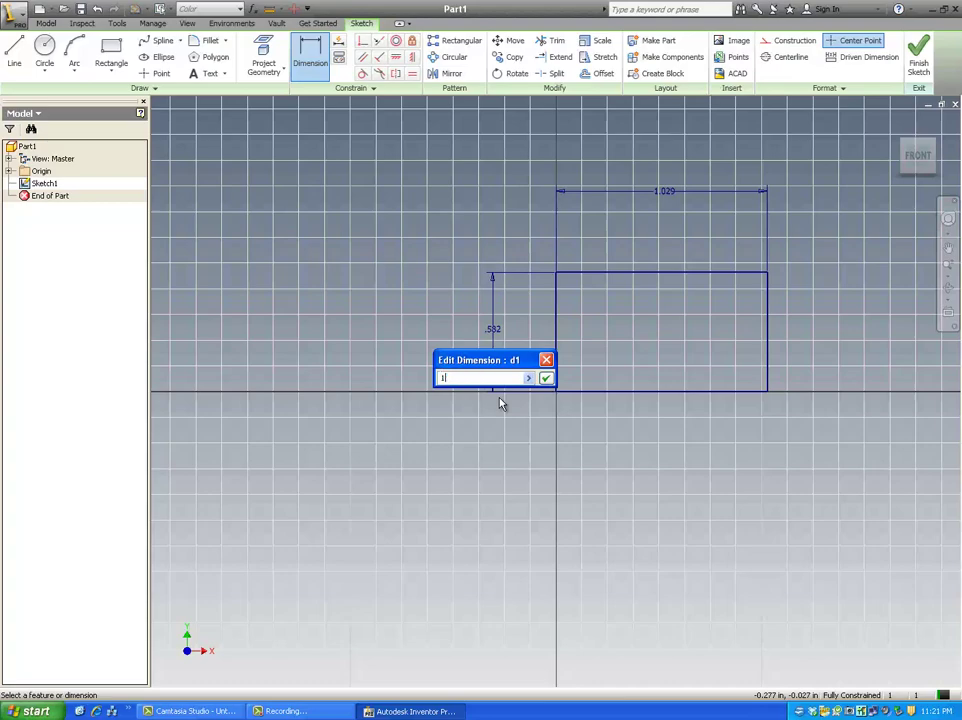
pyautogui.click(545, 378)
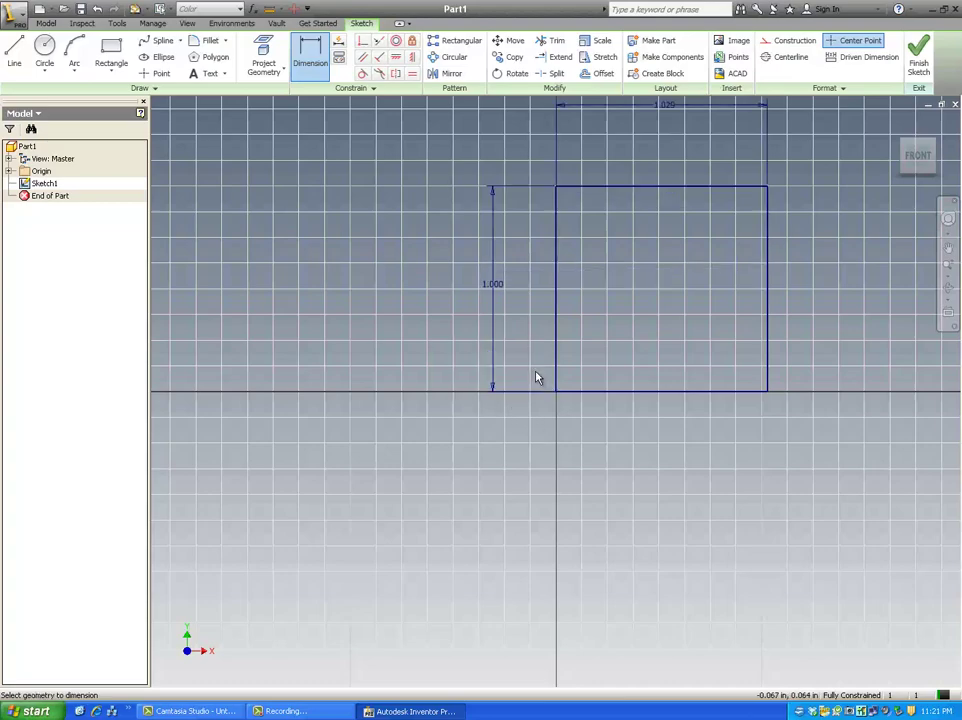
pyautogui.scroll(-4, 621, 236)
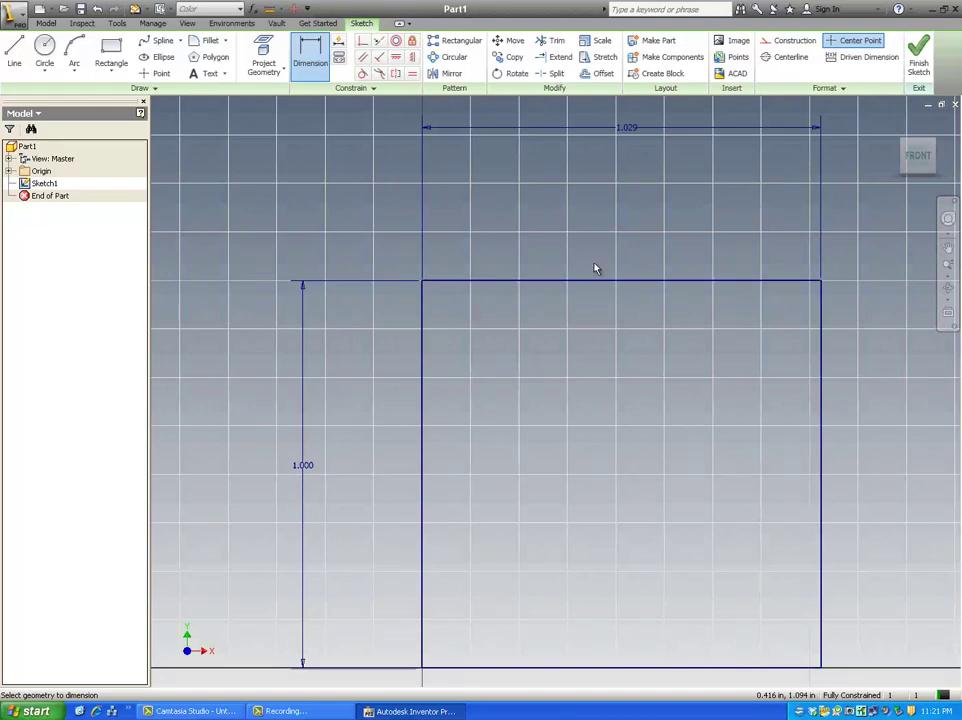
pyautogui.doubleClick(628, 130)
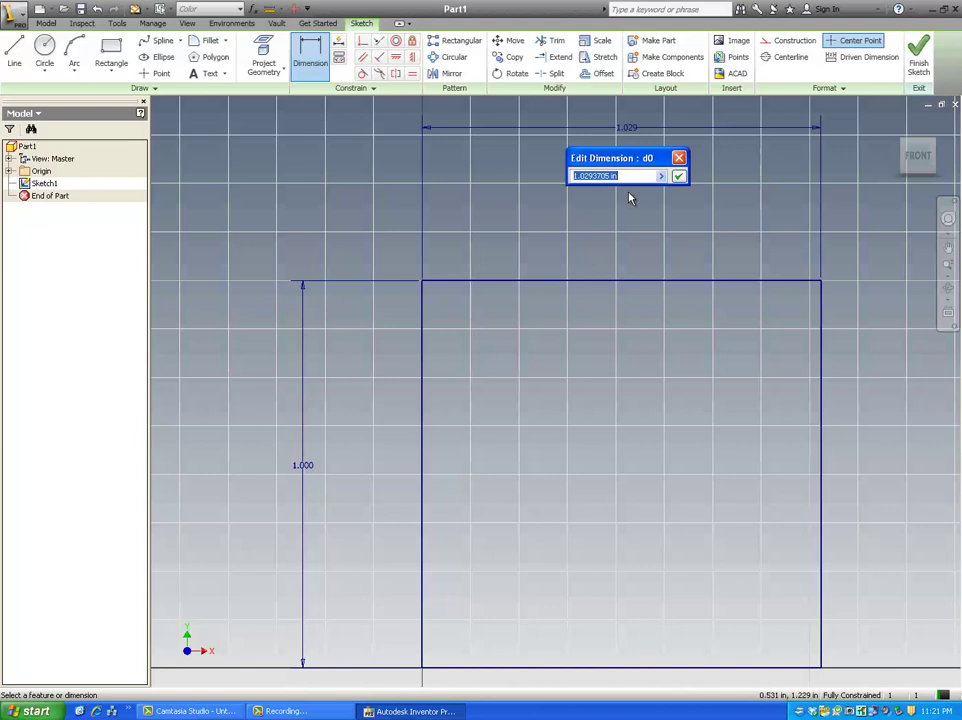
pyautogui.write('2')
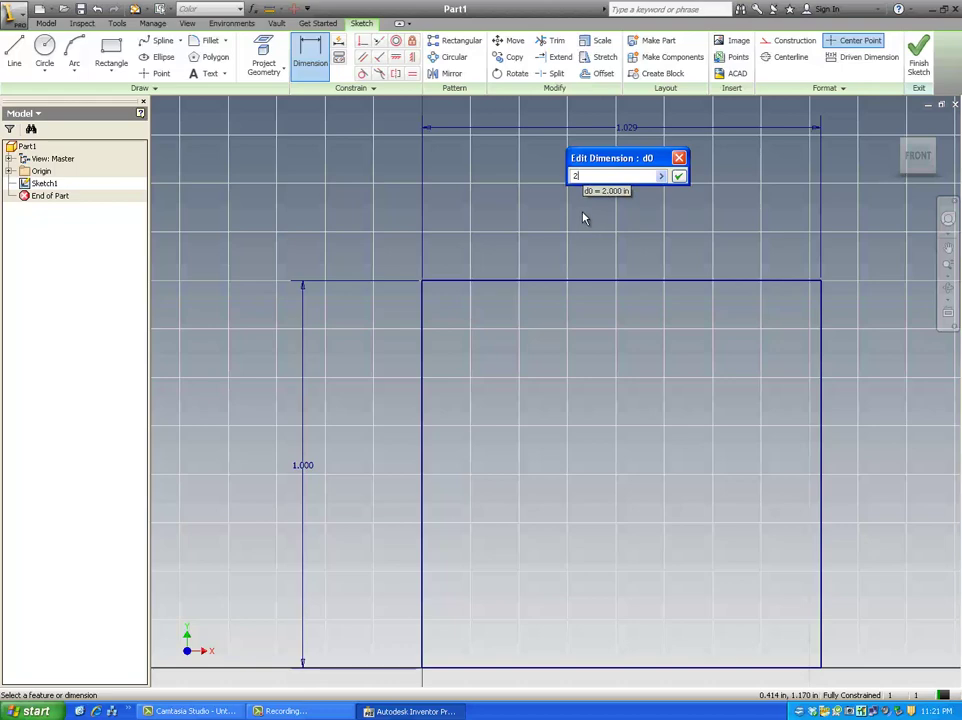
pyautogui.click(678, 178)
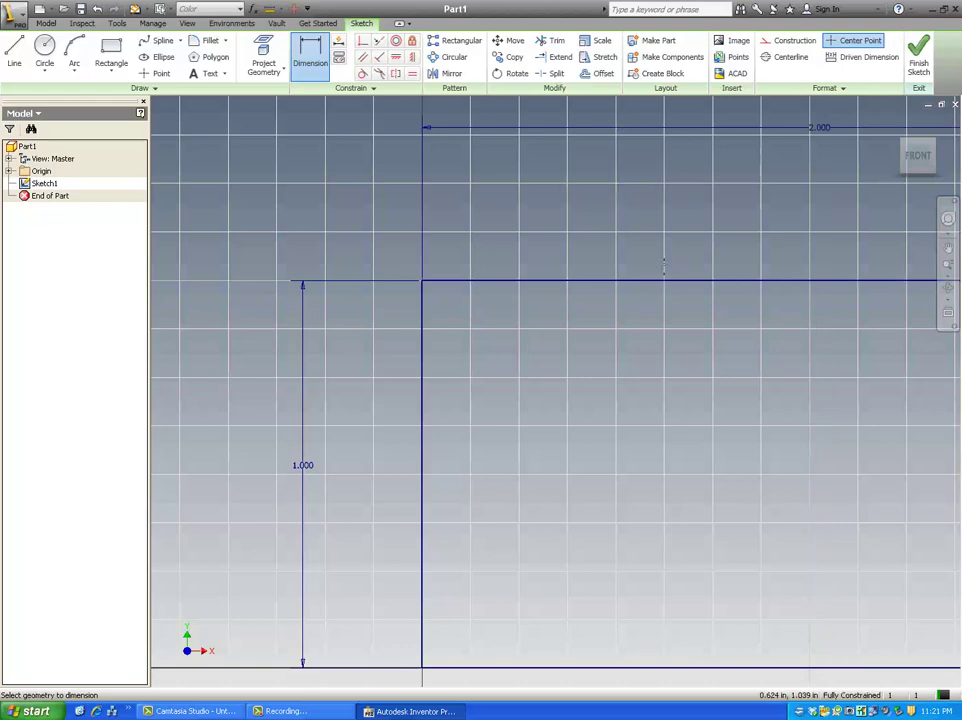
pyautogui.scroll(-1, 663, 263)
pyautogui.scroll(-1, 650, 264)
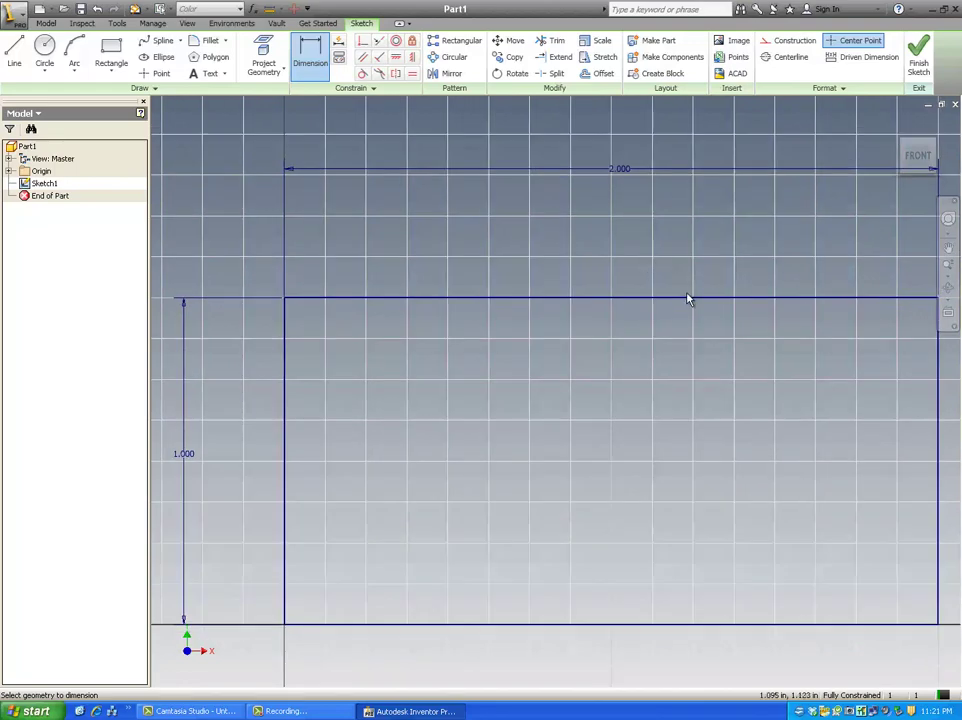
pyautogui.scroll(-1, 688, 298)
pyautogui.scroll(-3, 690, 302)
pyautogui.scroll(2, 690, 302)
pyautogui.scroll(1, 690, 304)
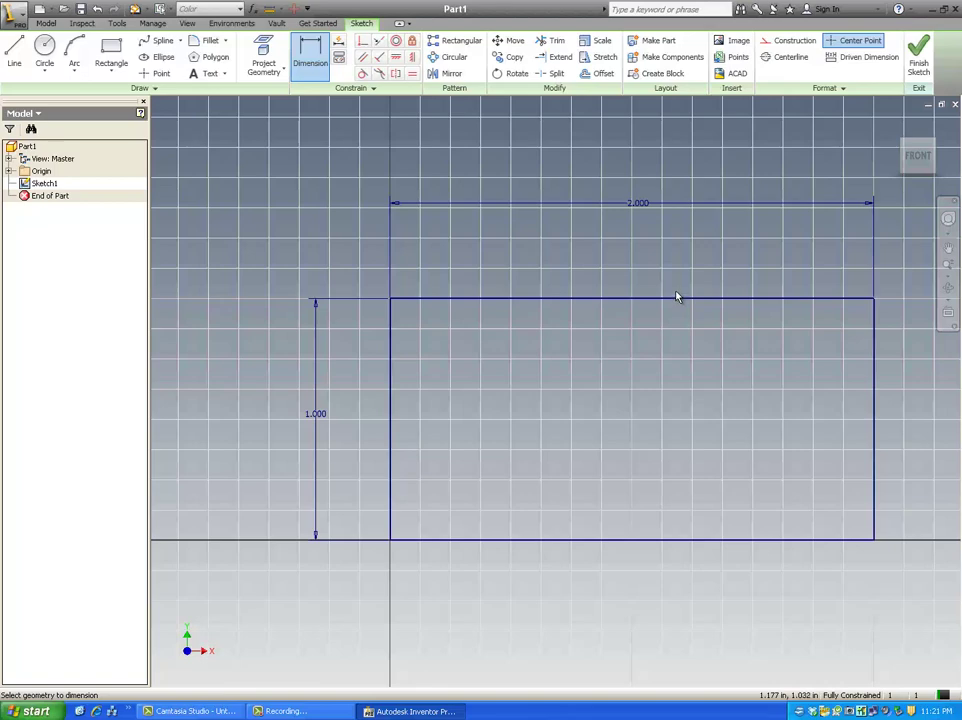
pyautogui.scroll(-3, 676, 297)
pyautogui.scroll(-3, 676, 297)
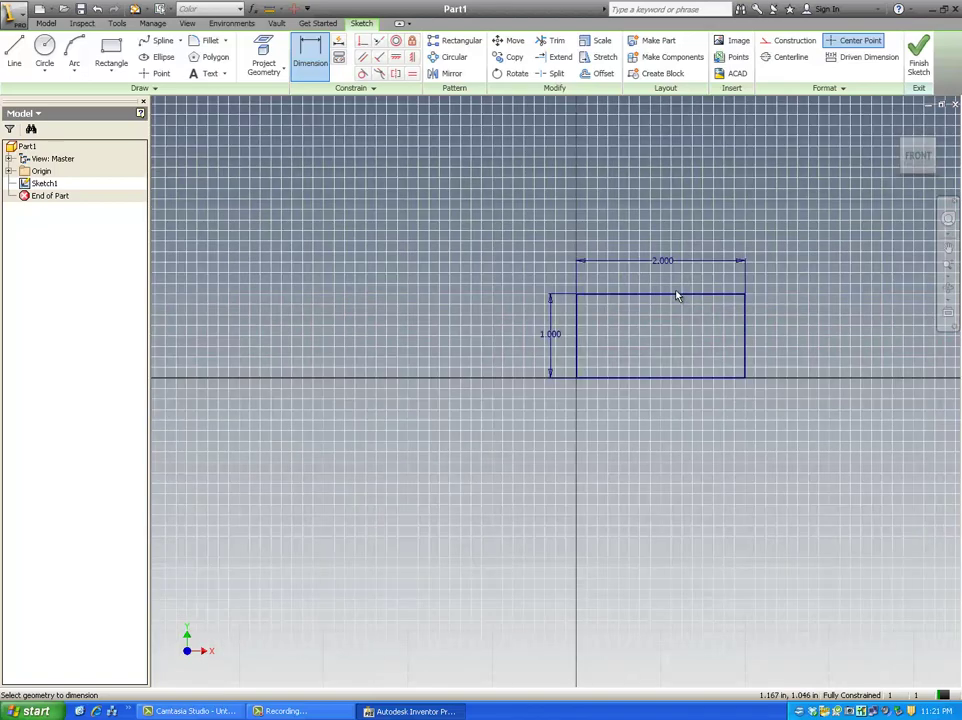
pyautogui.scroll(4, 678, 295)
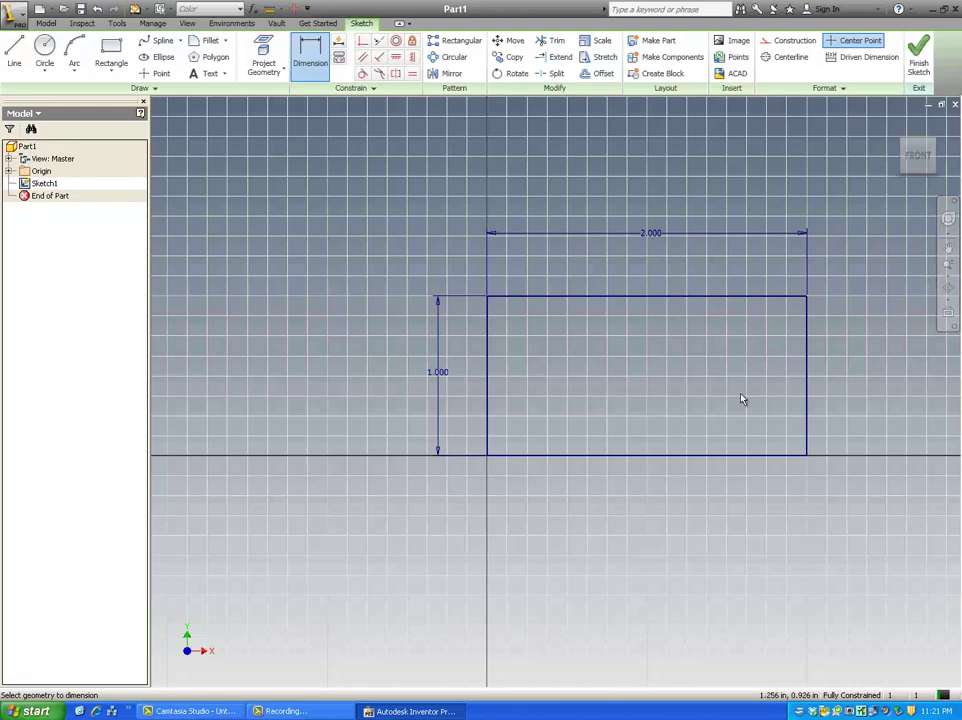
pyautogui.moveTo(738, 377)
pyautogui.mouseDown(button='middle')
pyautogui.moveTo(676, 384)
pyautogui.moveTo(623, 371)
pyautogui.moveTo(640, 369)
pyautogui.mouseUp(button='middle')
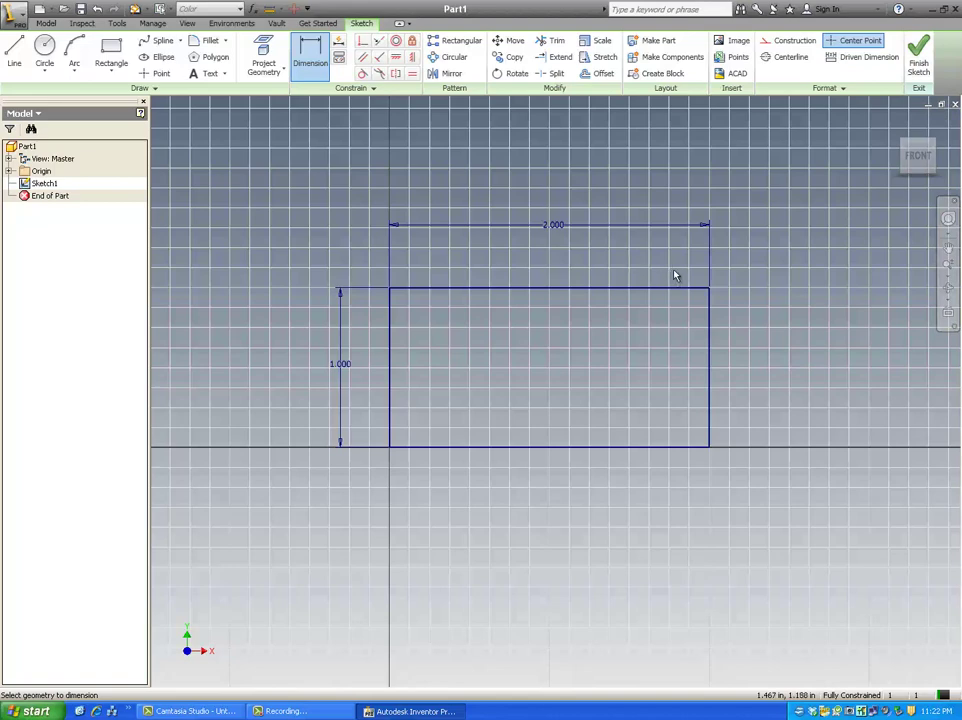
pyautogui.click(920, 52)
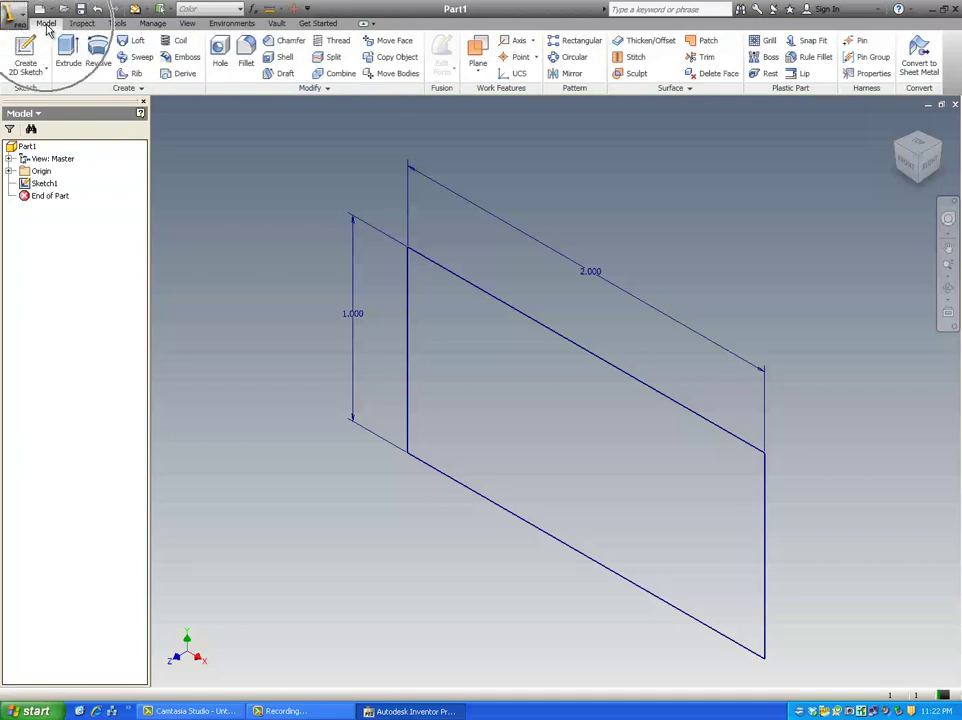
pyautogui.click(92, 62)
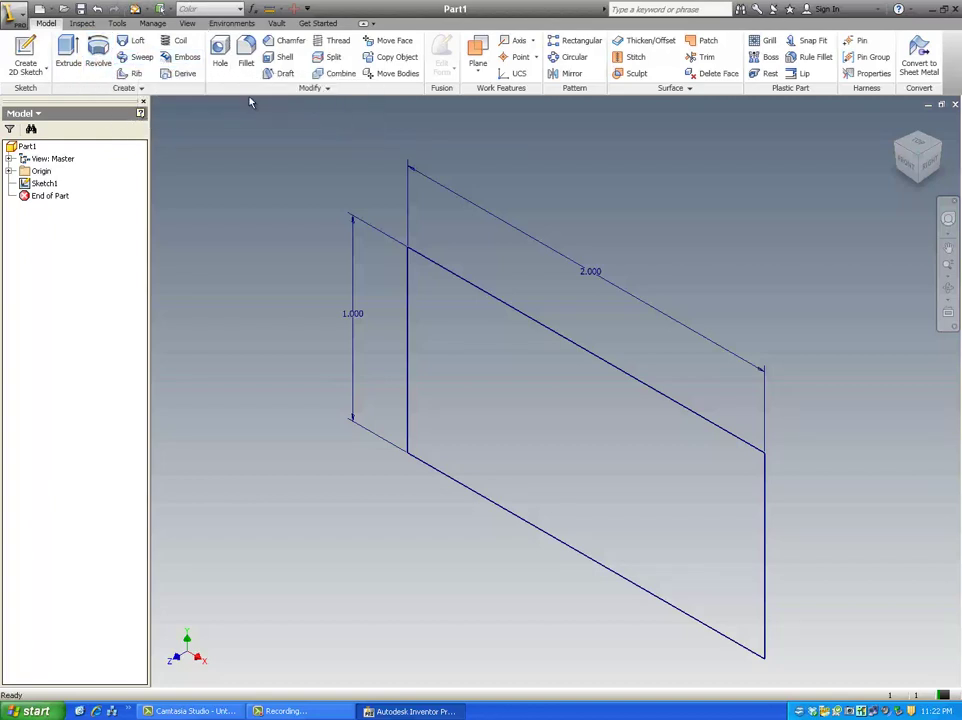
pyautogui.moveTo(918, 157)
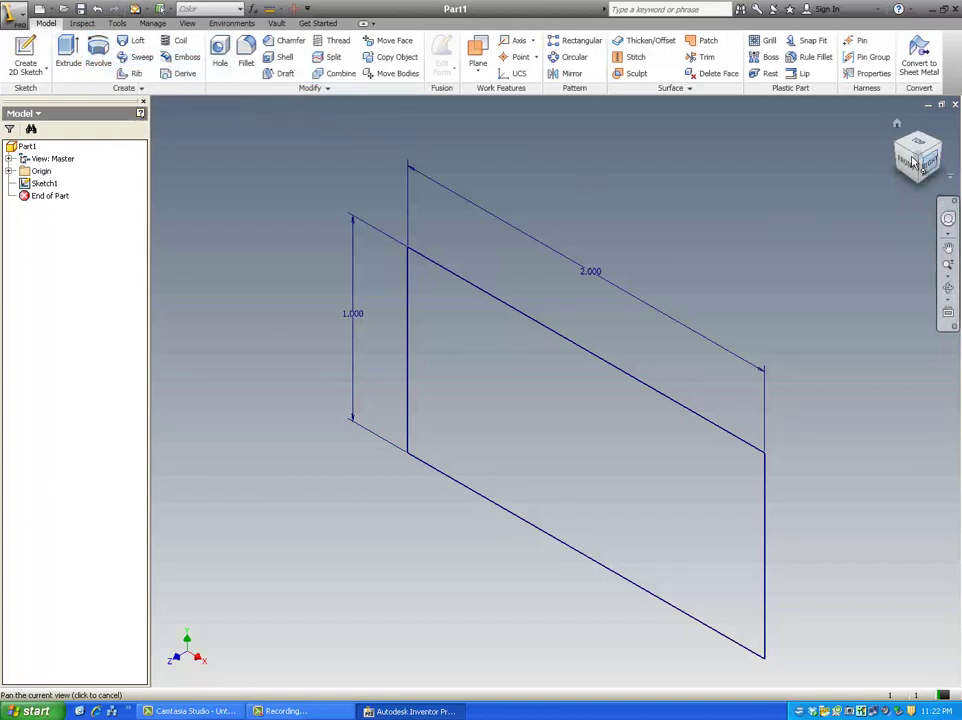
pyautogui.click(897, 128)
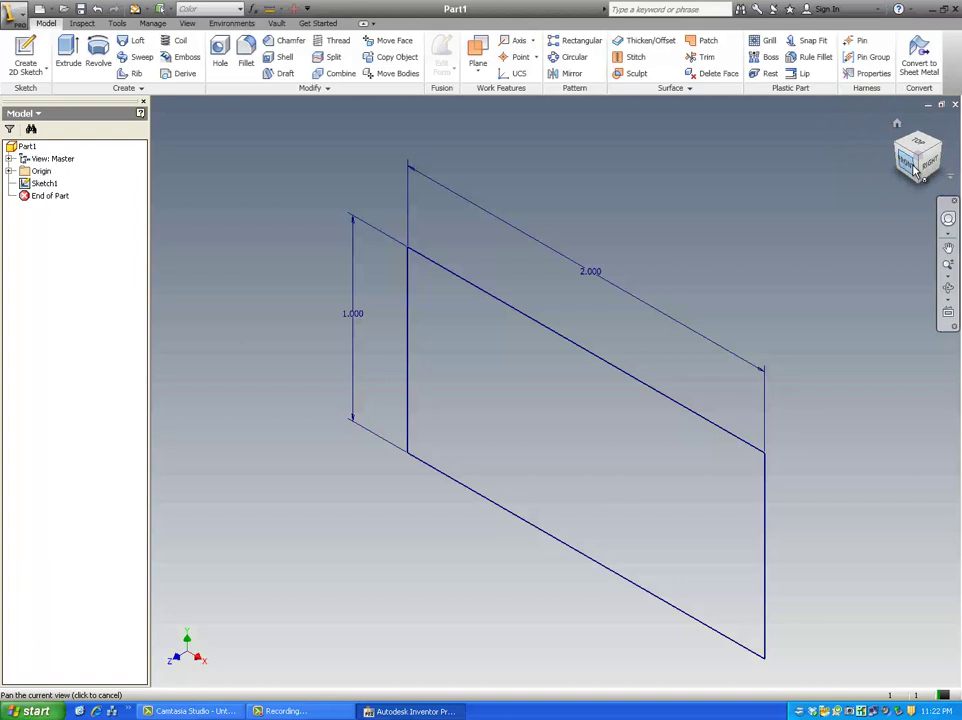
pyautogui.moveTo(902, 160); pyautogui.dragTo(910, 172)
pyautogui.click(909, 172)
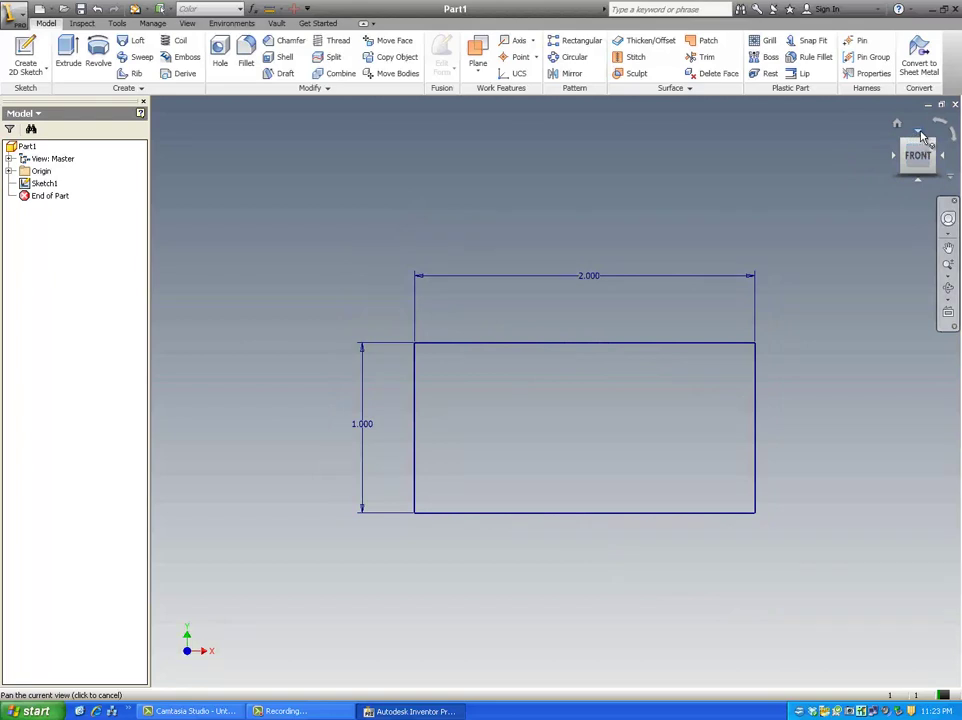
pyautogui.click(920, 133)
pyautogui.click(942, 127)
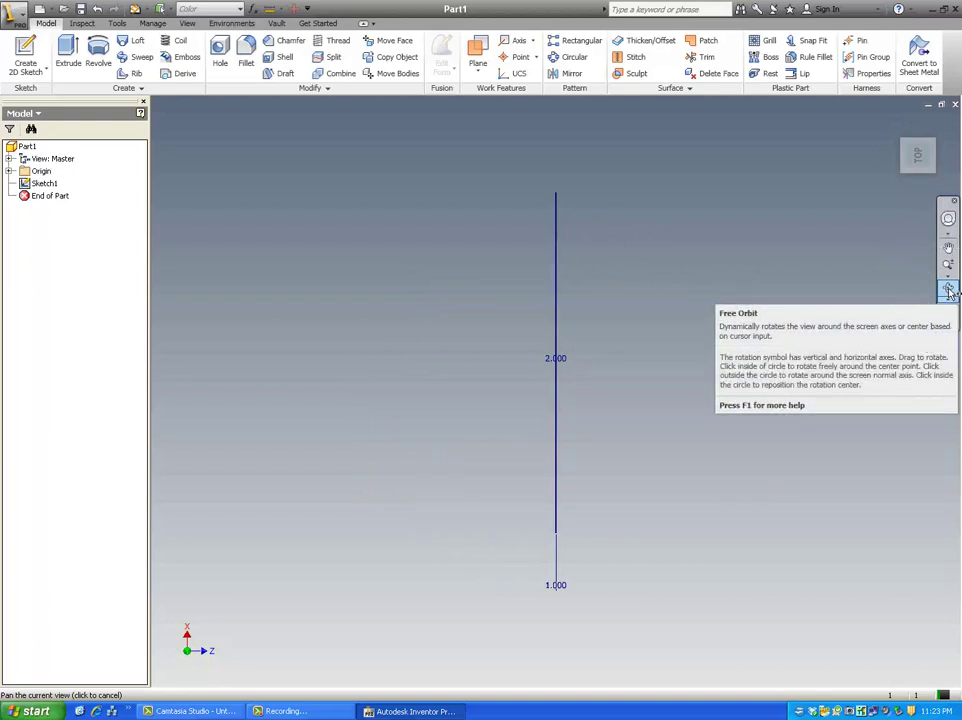
pyautogui.click(949, 290)
pyautogui.moveTo(715, 298)
pyautogui.mouseDown()
pyautogui.moveTo(783, 268)
pyautogui.moveTo(730, 271)
pyautogui.moveTo(787, 240)
pyautogui.moveTo(691, 275)
pyautogui.moveTo(756, 333)
pyautogui.moveTo(764, 275)
pyautogui.moveTo(728, 337)
pyautogui.moveTo(751, 301)
pyautogui.moveTo(777, 311)
pyautogui.mouseUp()
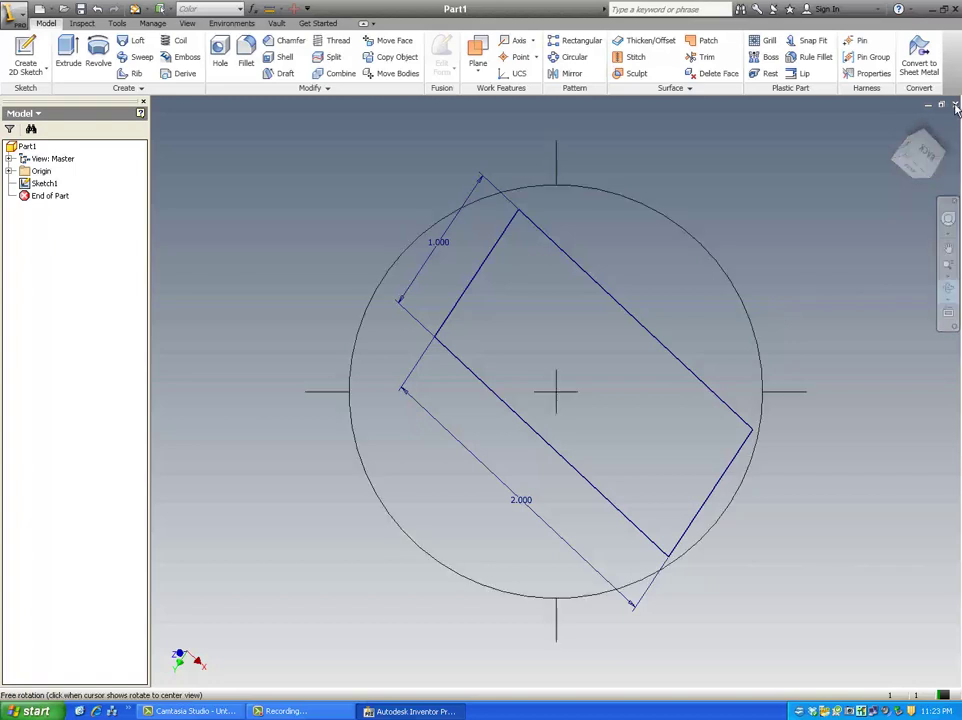
pyautogui.press('Escape')
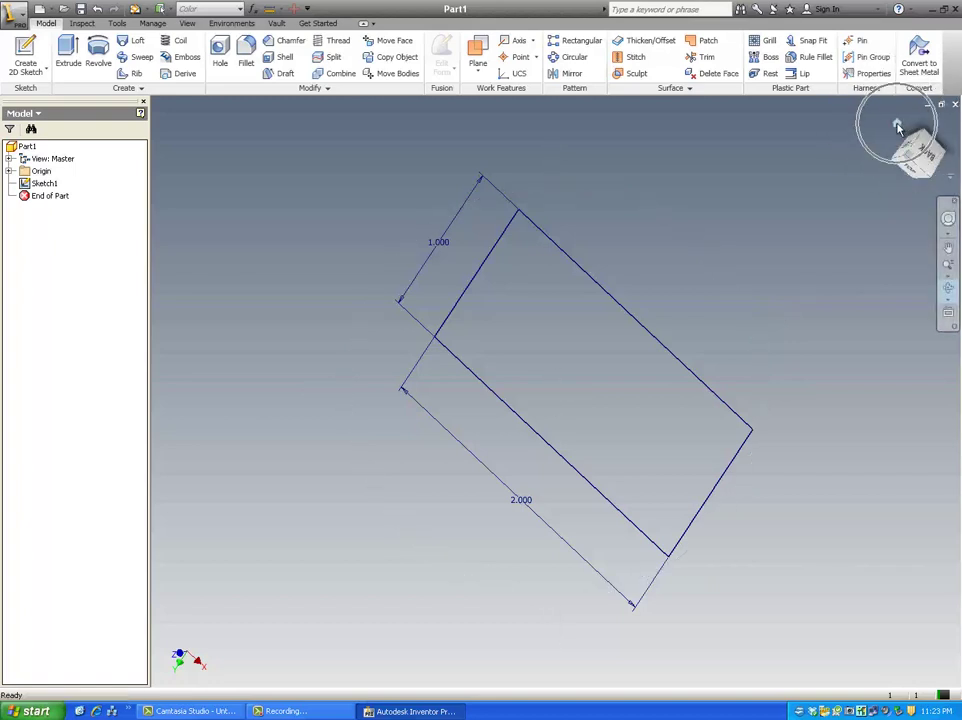
pyautogui.click(897, 124)
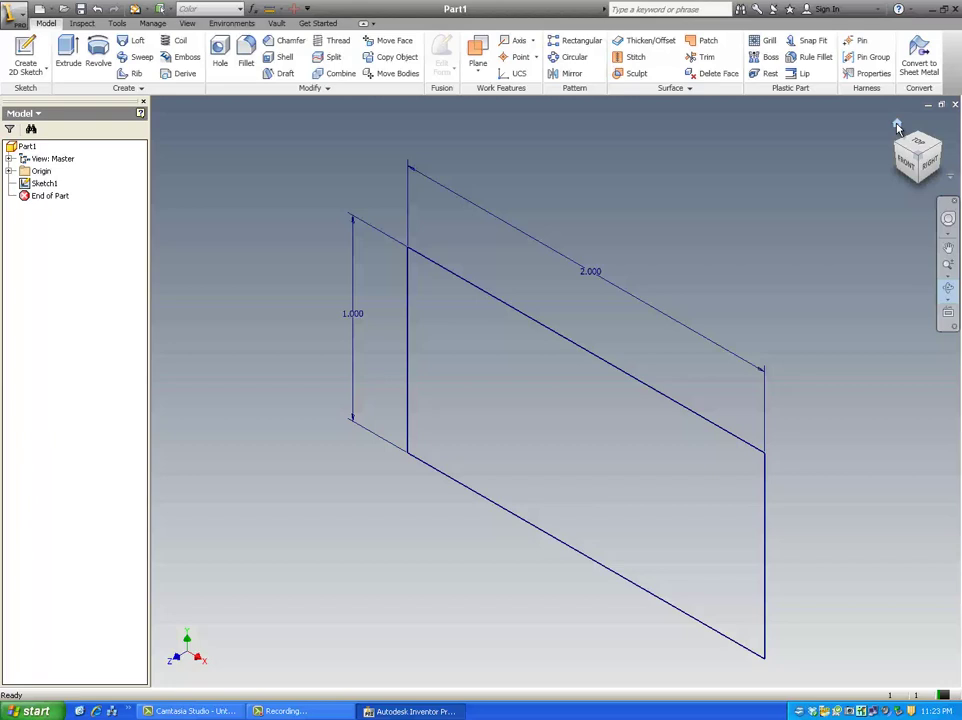
pyautogui.press('F4')
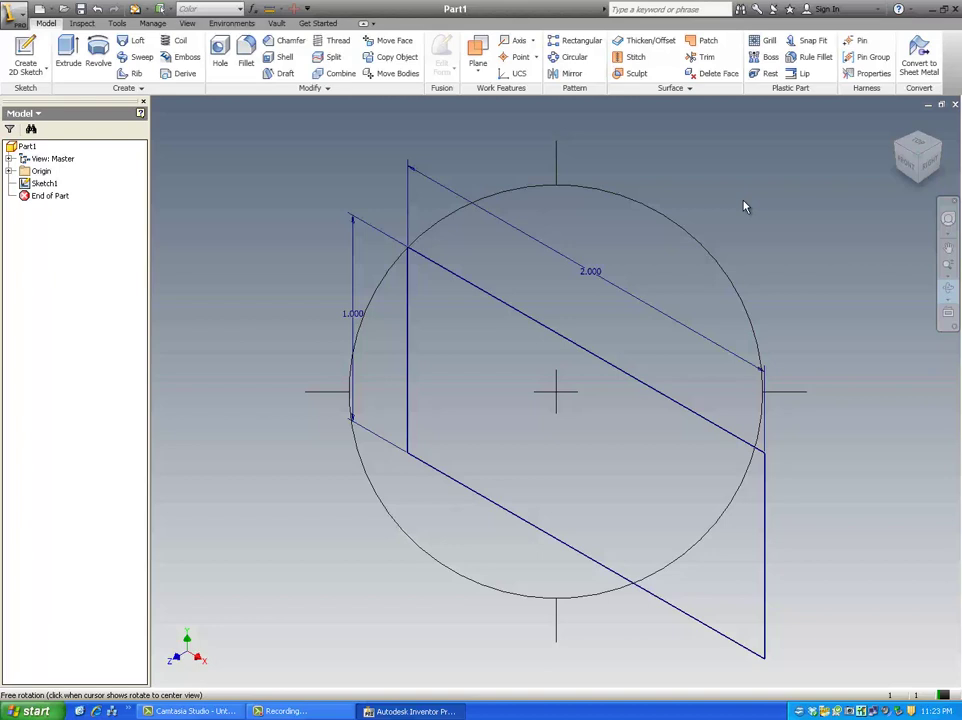
pyautogui.press('Escape')
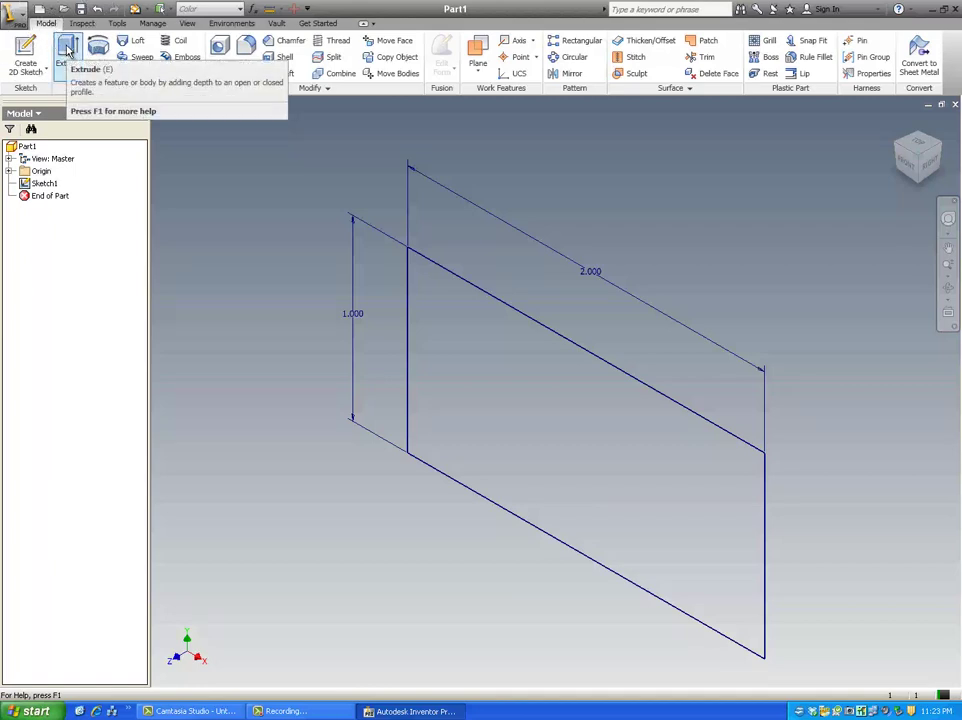
# Step: Extrude the 2 × 1 rectangle a 1 in distance, symmetric about the sketch, creating Extrusion1
pyautogui.click(68, 50)
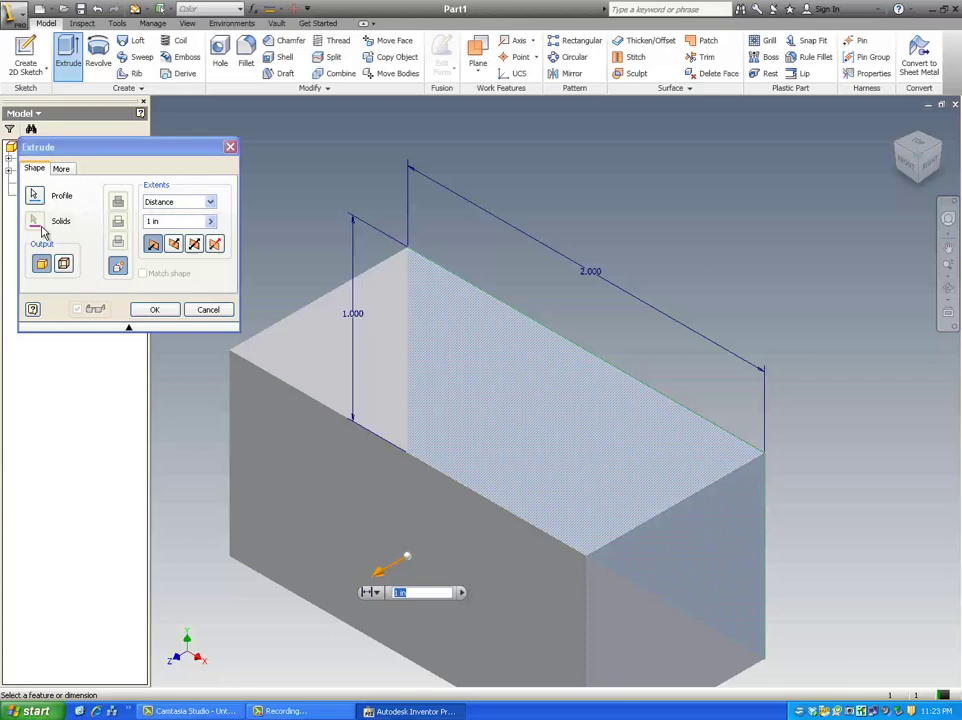
pyautogui.click(211, 203)
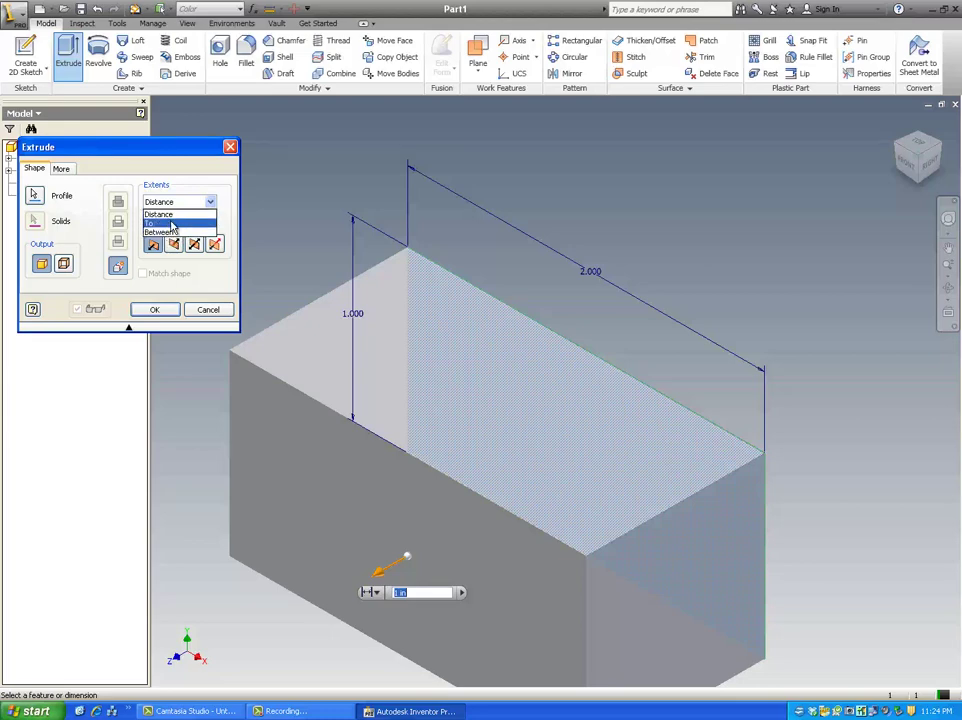
pyautogui.click(192, 201)
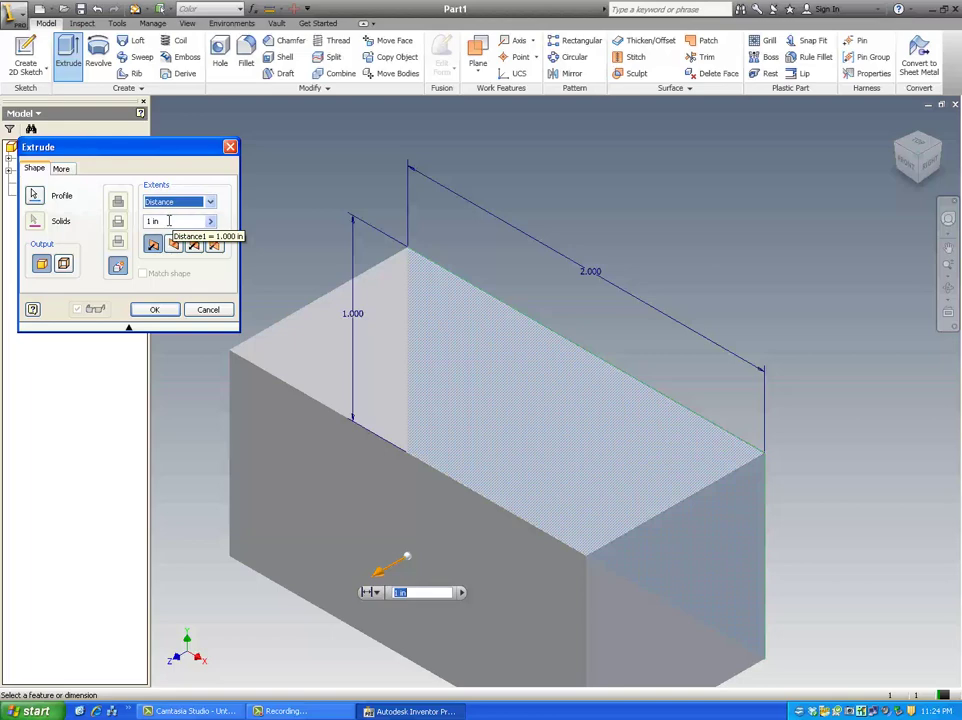
pyautogui.click(169, 222)
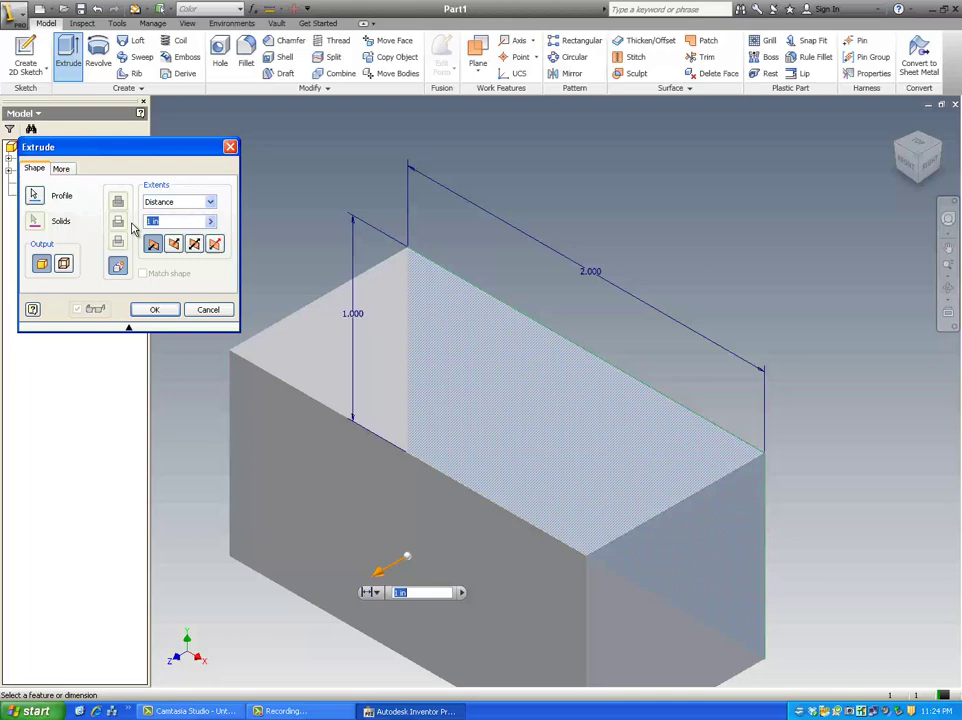
pyautogui.write('2')
pyautogui.moveTo(159, 226); pyautogui.dragTo(141, 224)
pyautogui.write('1')
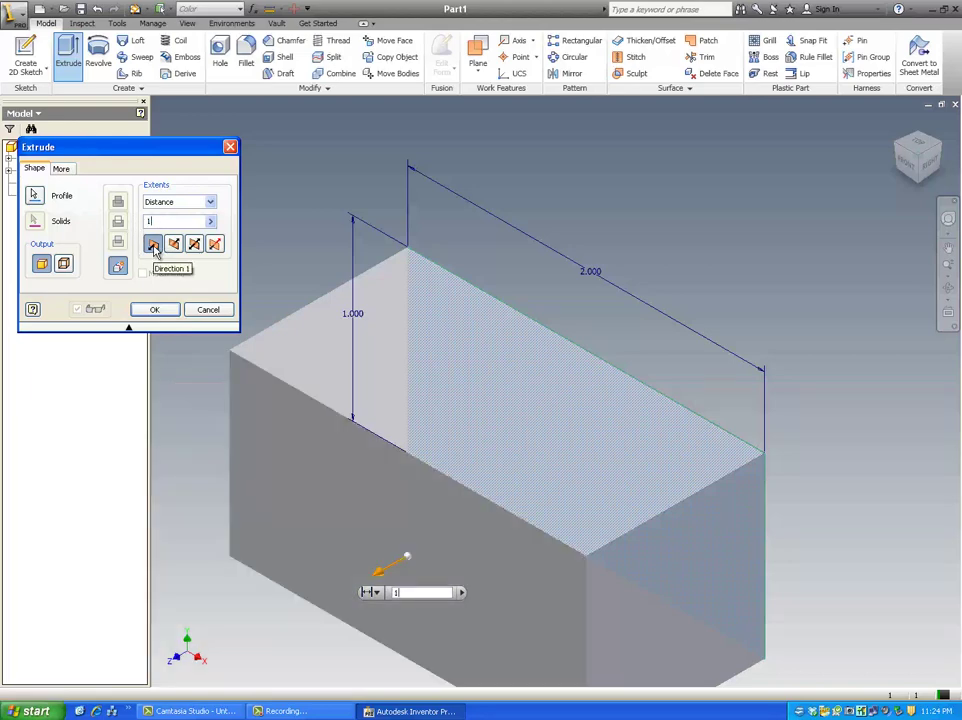
pyautogui.click(153, 248)
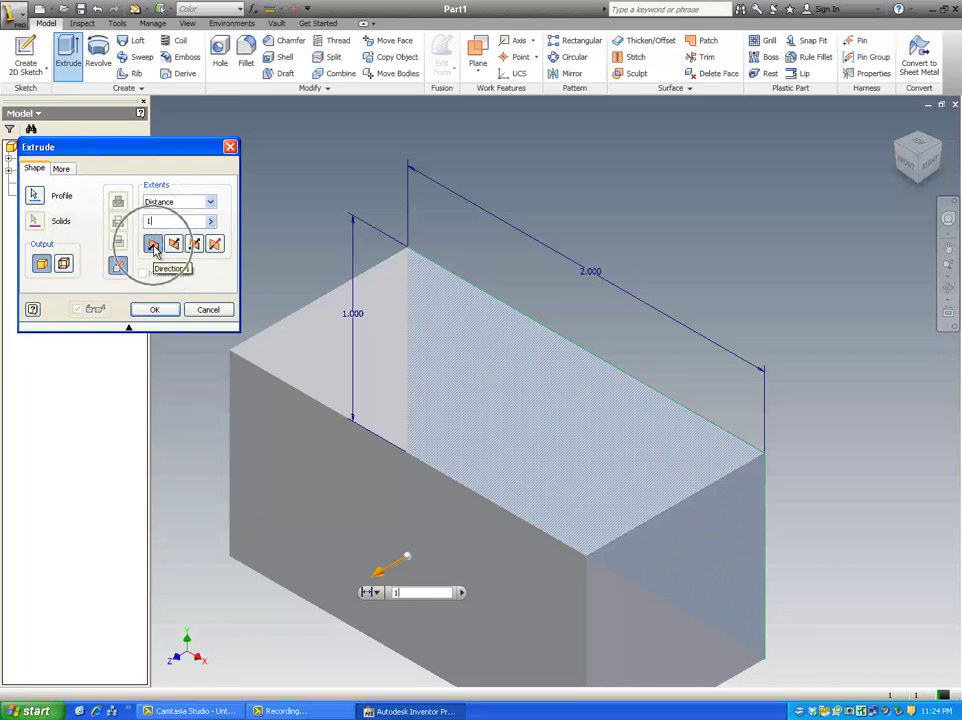
pyautogui.click(173, 246)
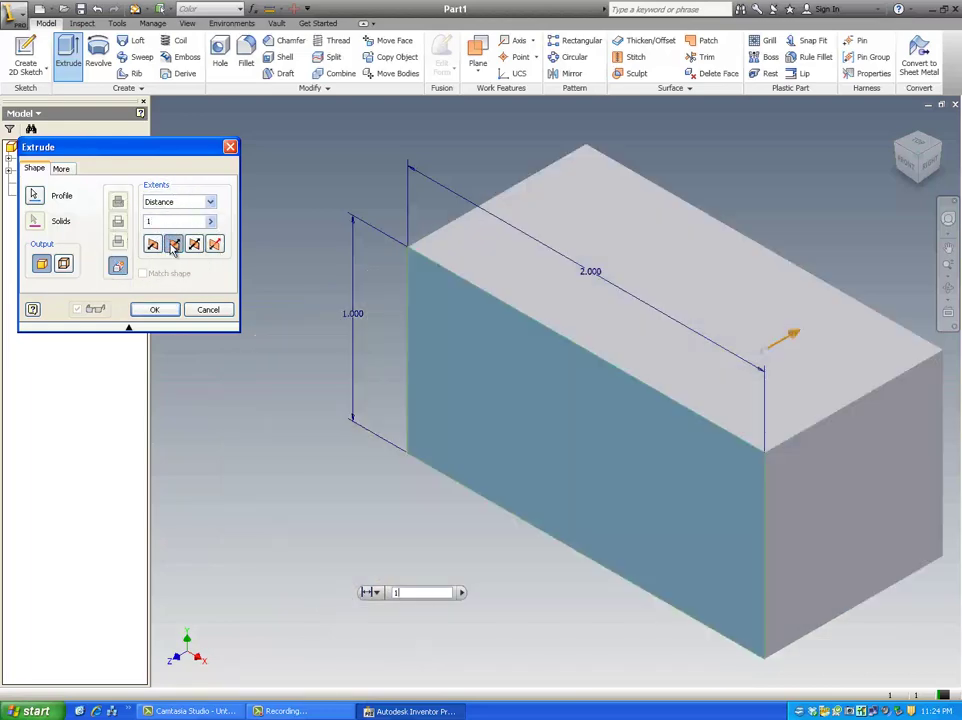
pyautogui.click(194, 246)
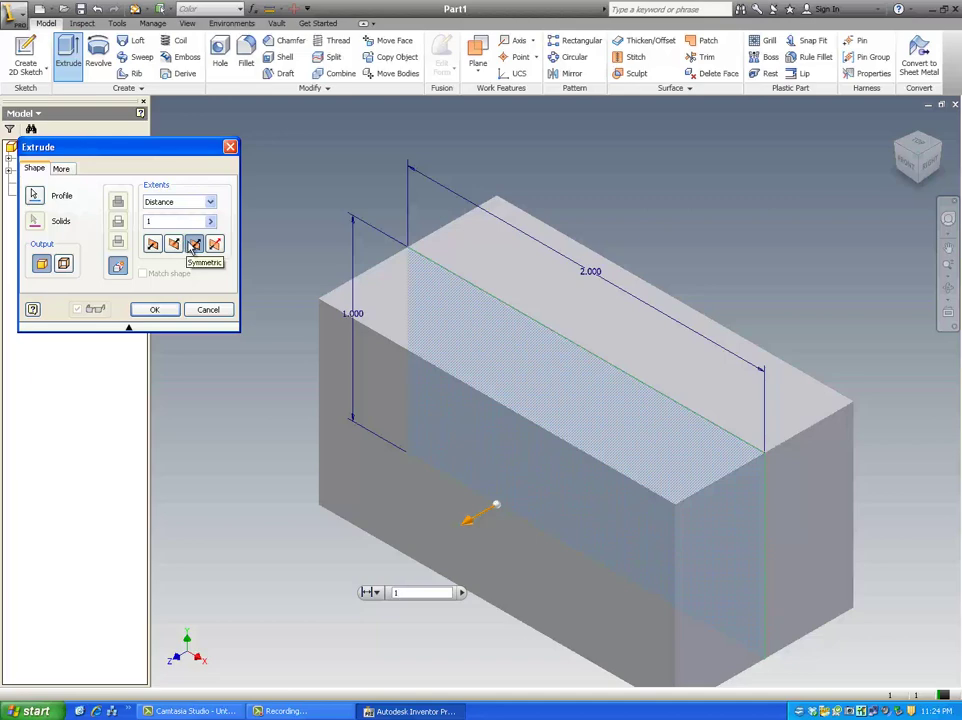
pyautogui.click(193, 246)
pyautogui.click(168, 313)
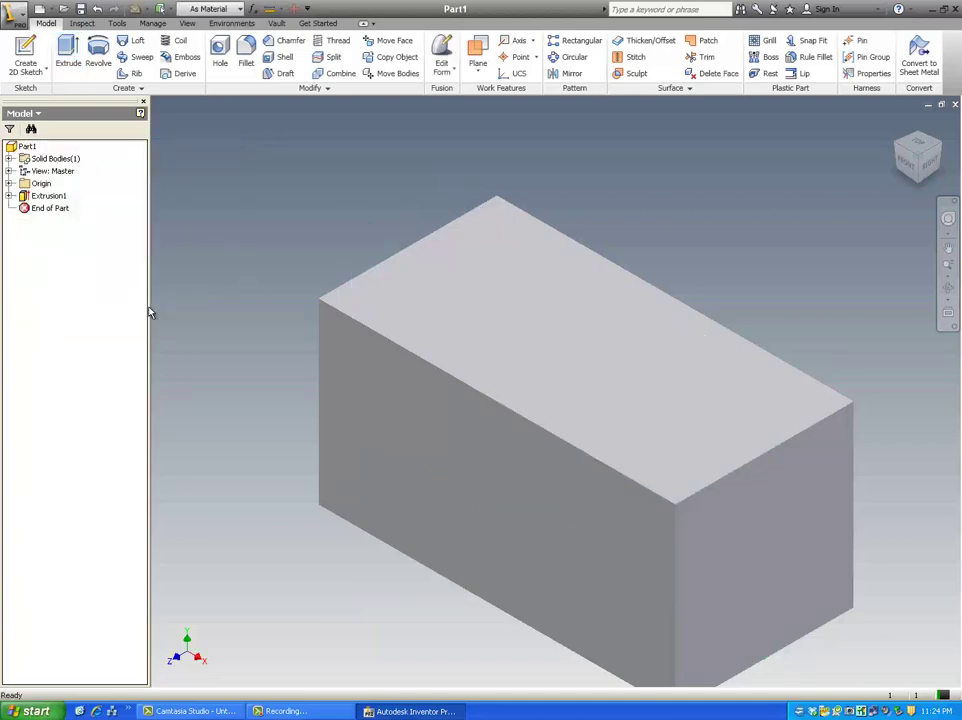
pyautogui.click(948, 287)
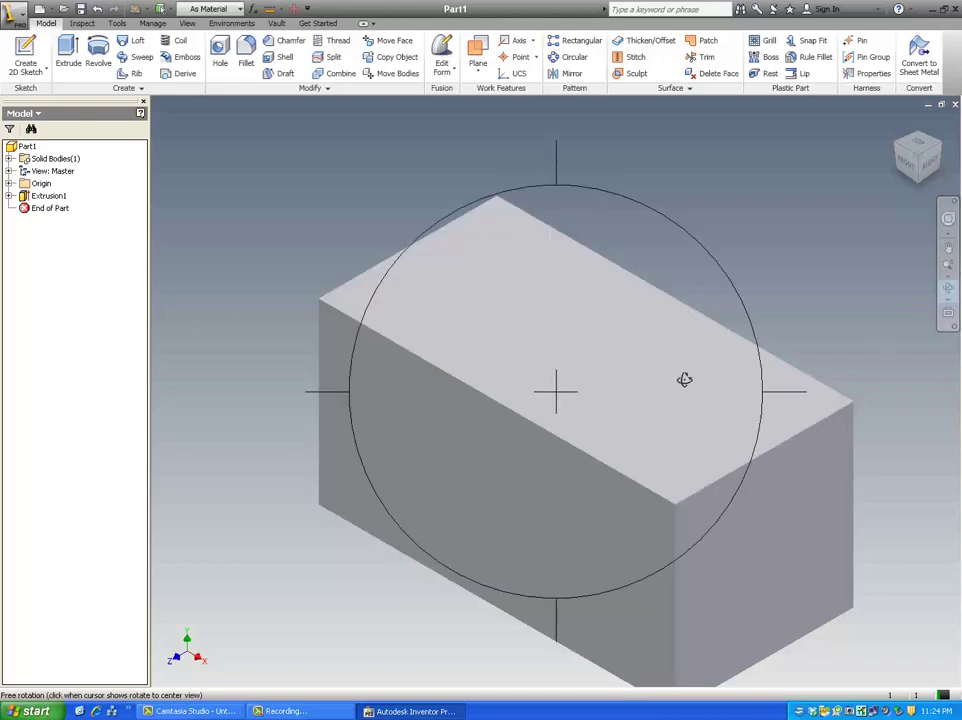
pyautogui.moveTo(672, 380)
pyautogui.mouseDown()
pyautogui.moveTo(732, 320)
pyautogui.moveTo(616, 333)
pyautogui.moveTo(567, 299)
pyautogui.moveTo(595, 253)
pyautogui.moveTo(655, 273)
pyautogui.moveTo(687, 337)
pyautogui.moveTo(663, 395)
pyautogui.moveTo(644, 406)
pyautogui.moveTo(690, 368)
pyautogui.mouseUp()
pyautogui.press('Escape')
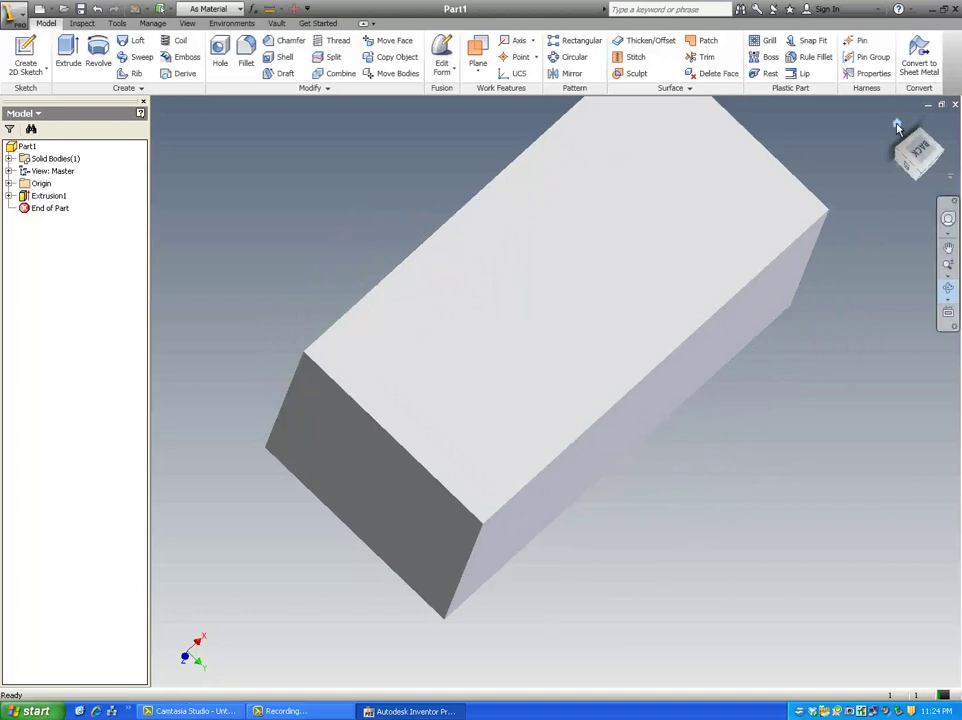
pyautogui.click(897, 125)
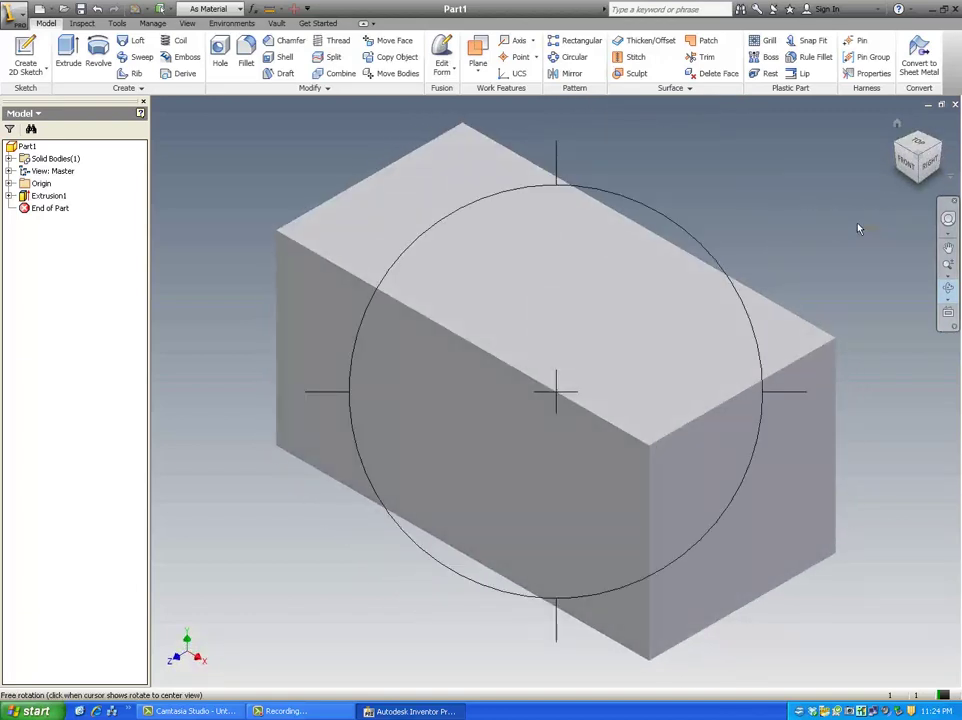
pyautogui.press('Escape')
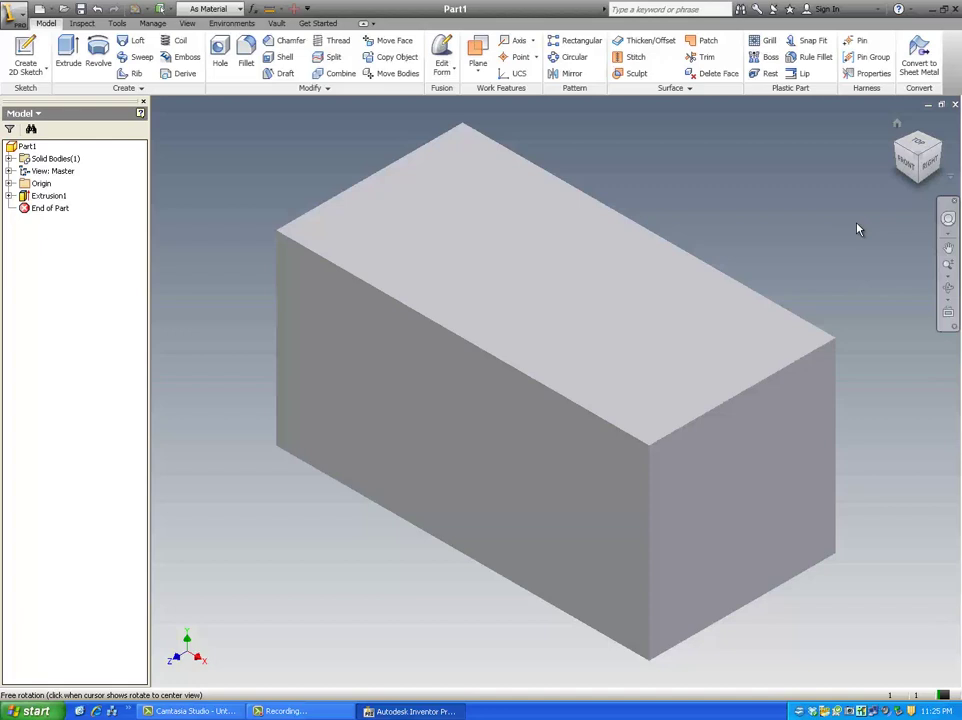
pyautogui.press('F2')
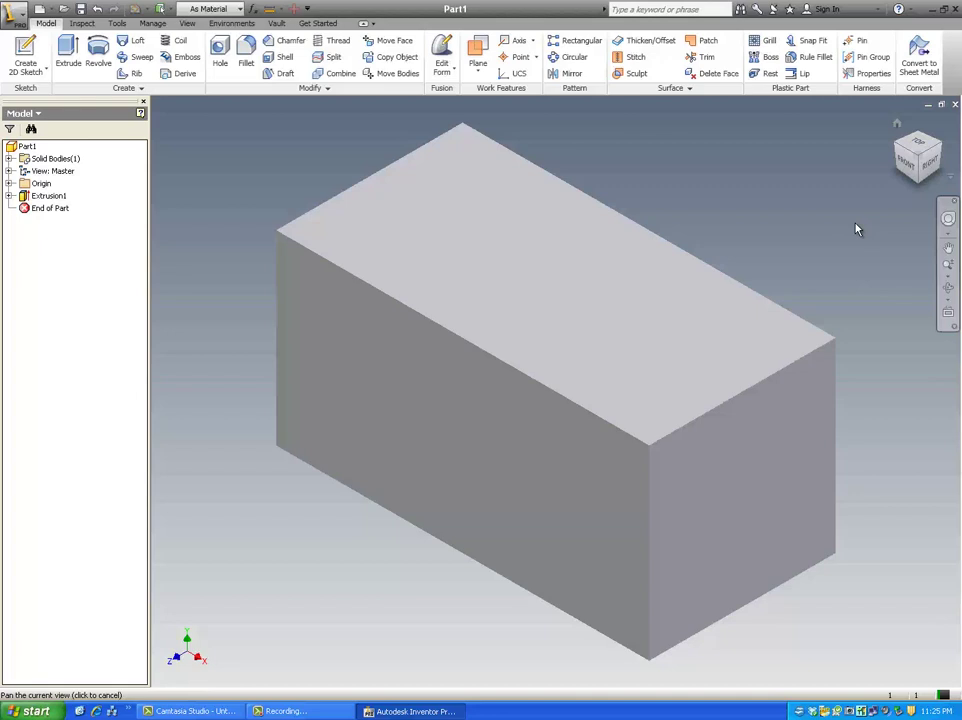
pyautogui.press('Escape')
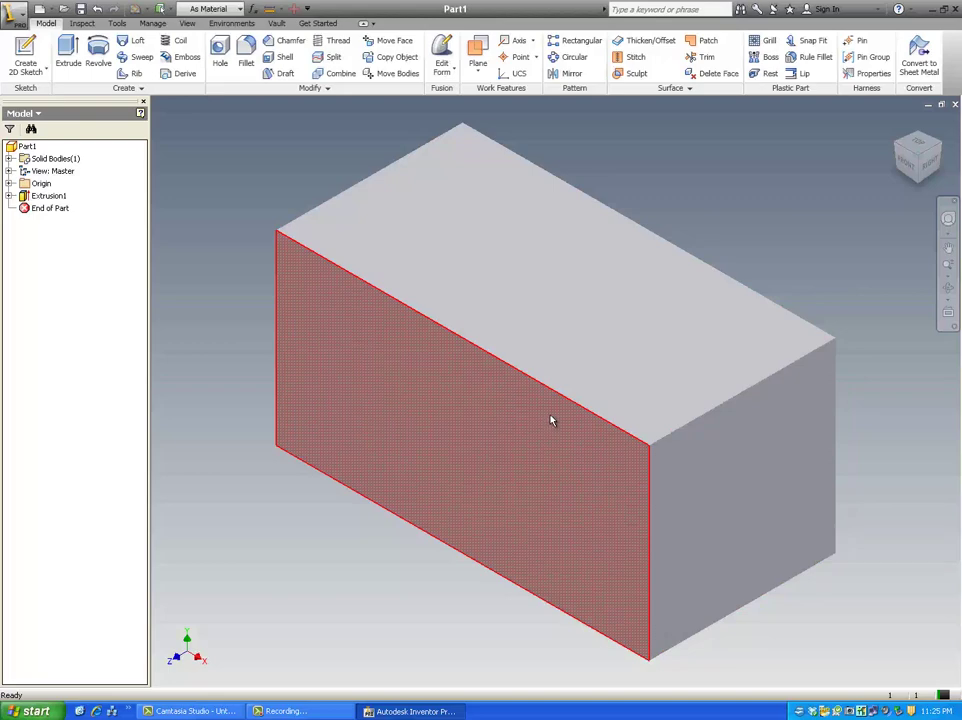
# Step: Create Sketch2 as a 2D sketch placed on the block's top face
pyautogui.moveTo(551, 420)
pyautogui.click(551, 419)
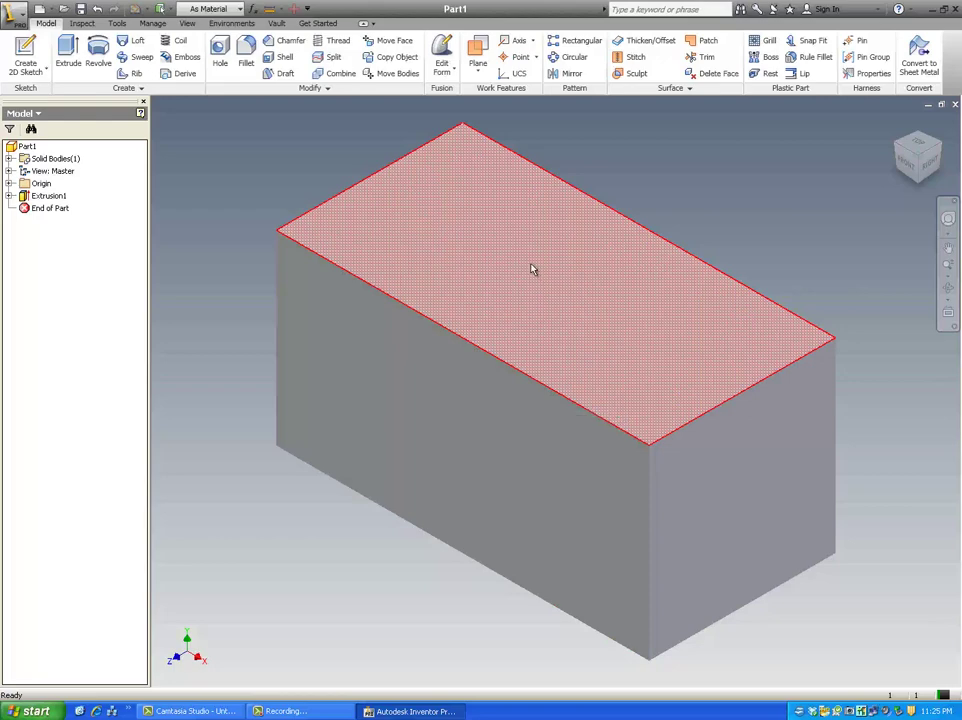
pyautogui.click(532, 268)
pyautogui.click(532, 267)
pyautogui.click(532, 268)
pyautogui.click(30, 64)
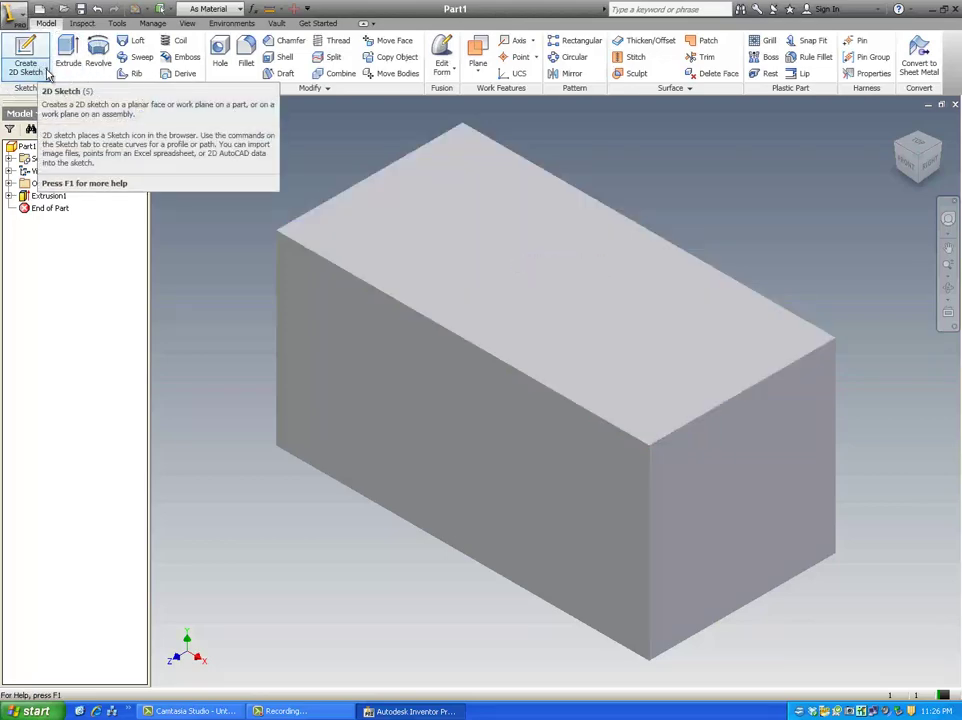
pyautogui.click(46, 74)
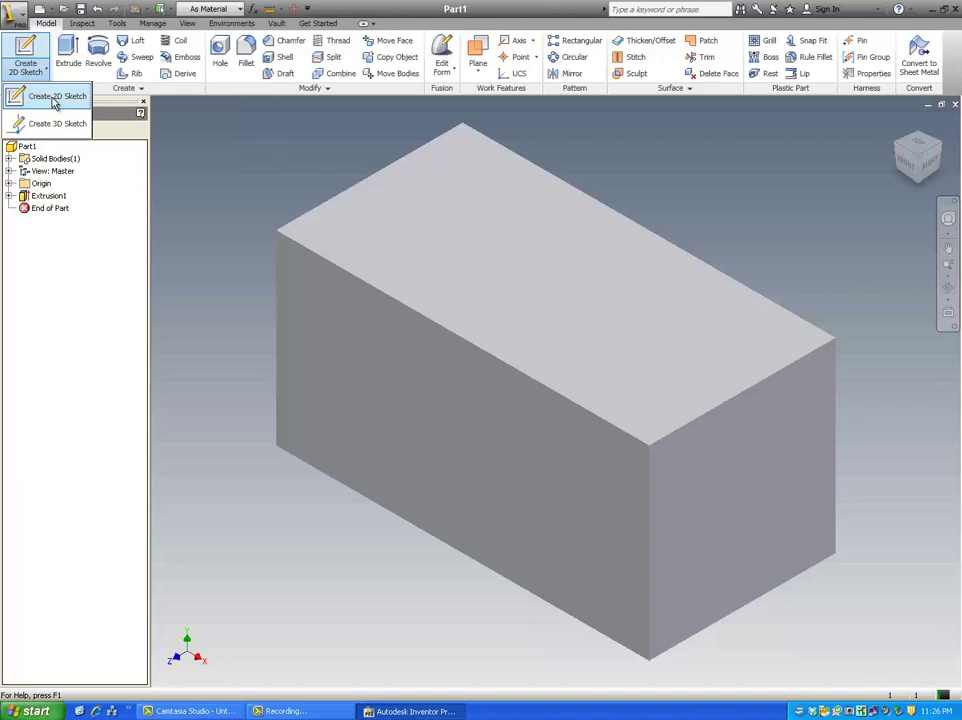
pyautogui.click(54, 100)
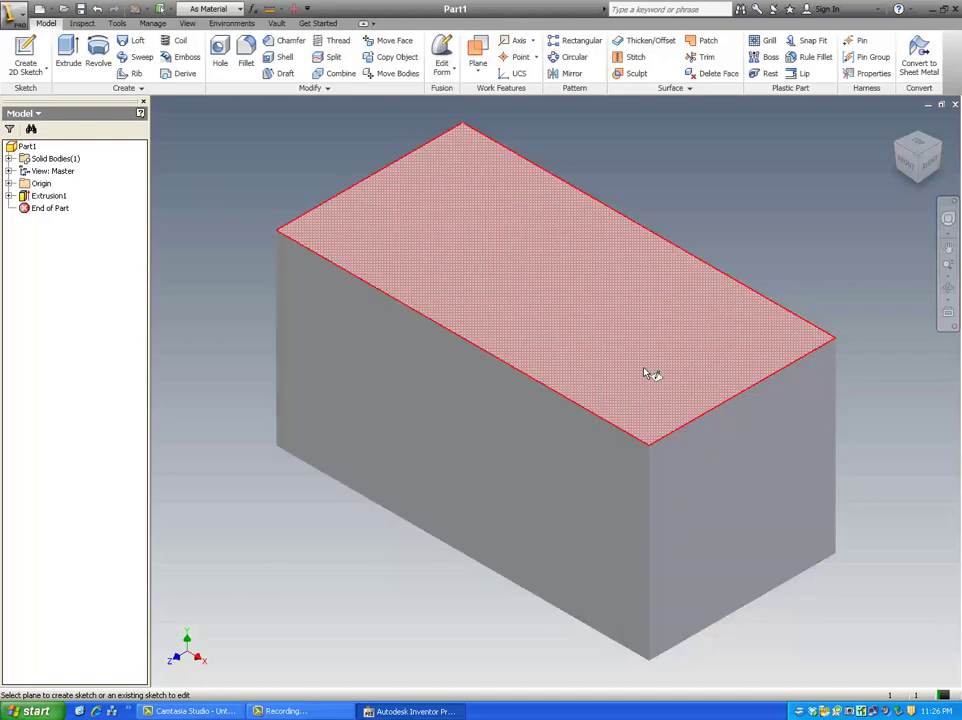
pyautogui.click(647, 374)
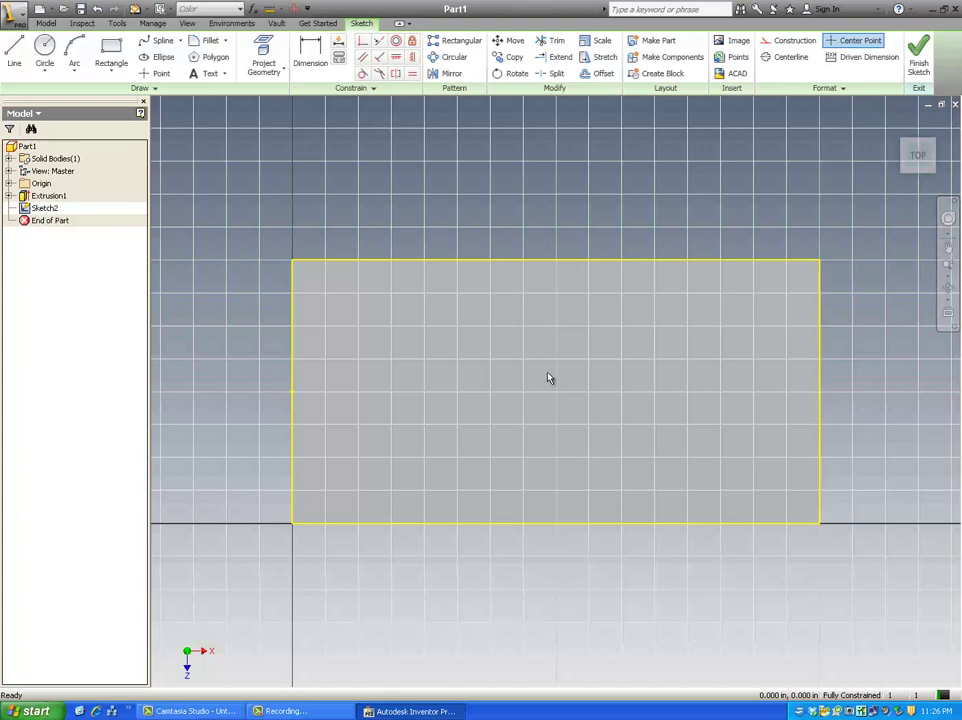
# Step: Orbit briefly, then set the TOP view to look straight down on Sketch2
pyautogui.click(949, 290)
pyautogui.moveTo(715, 359)
pyautogui.mouseDown()
pyautogui.moveTo(580, 369)
pyautogui.moveTo(649, 367)
pyautogui.mouseUp()
pyautogui.press('Escape')
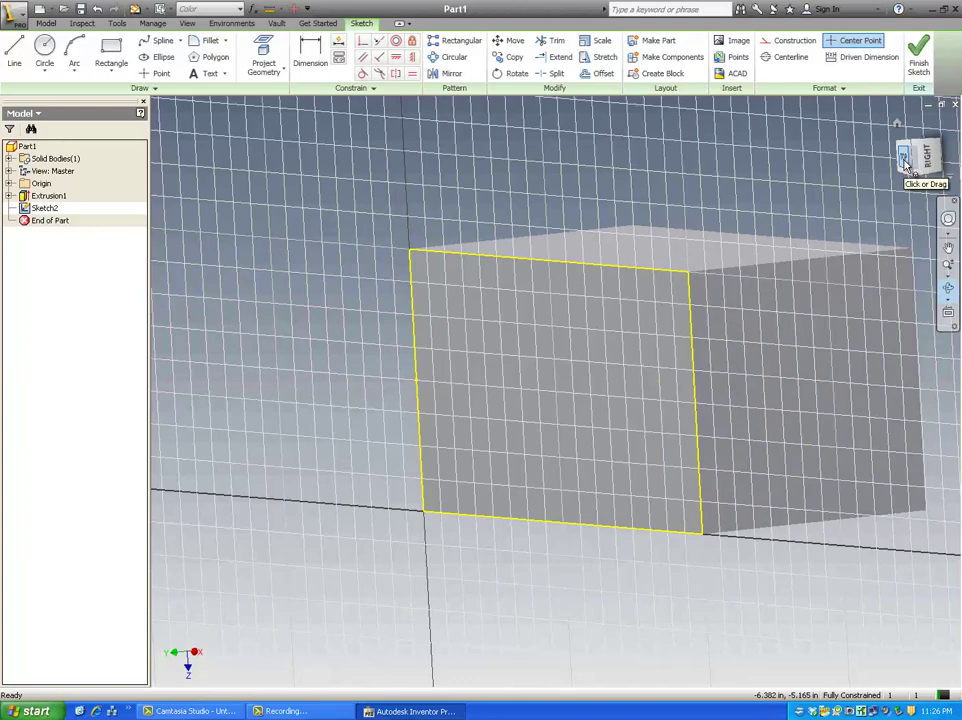
pyautogui.click(905, 163)
pyautogui.press('F4')
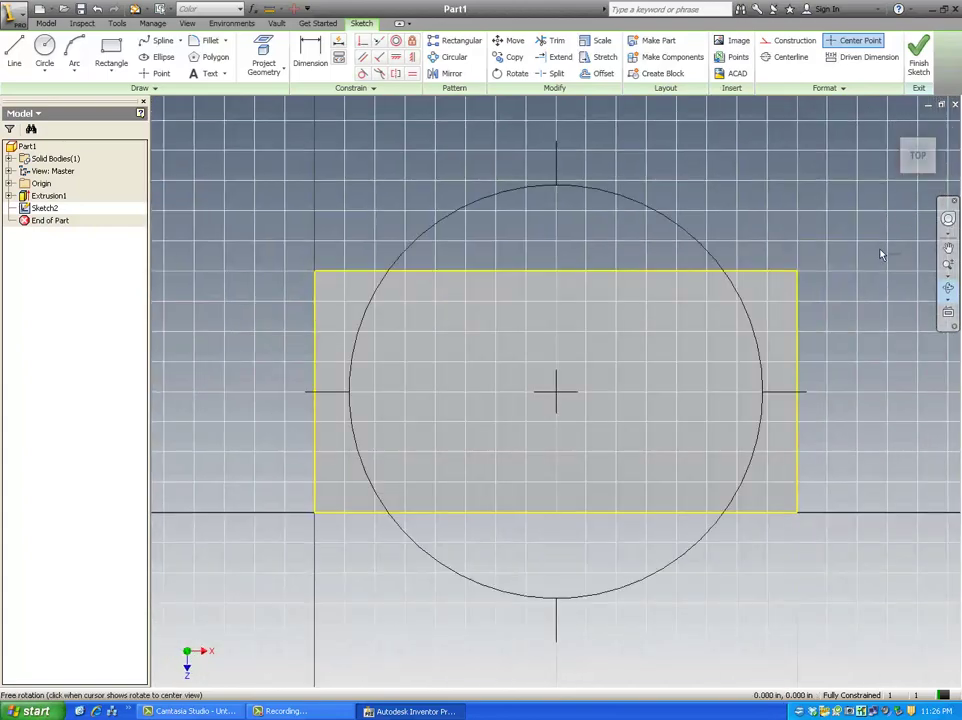
pyautogui.press('Escape')
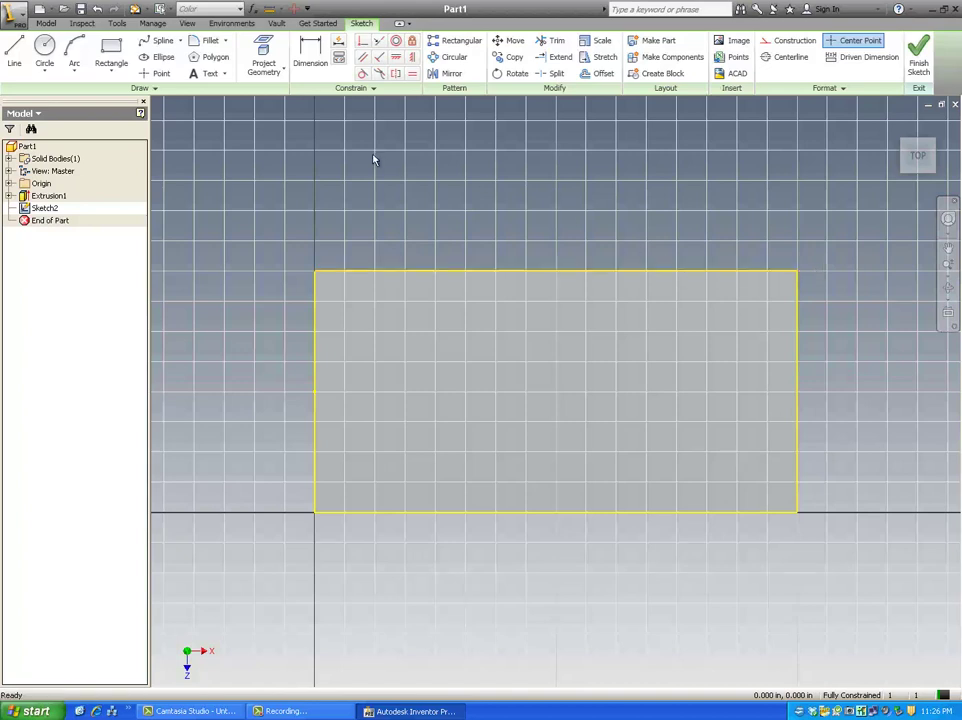
# Step: Draw two center-point circles, one on the block's left half and one on the right
pyautogui.click(48, 62)
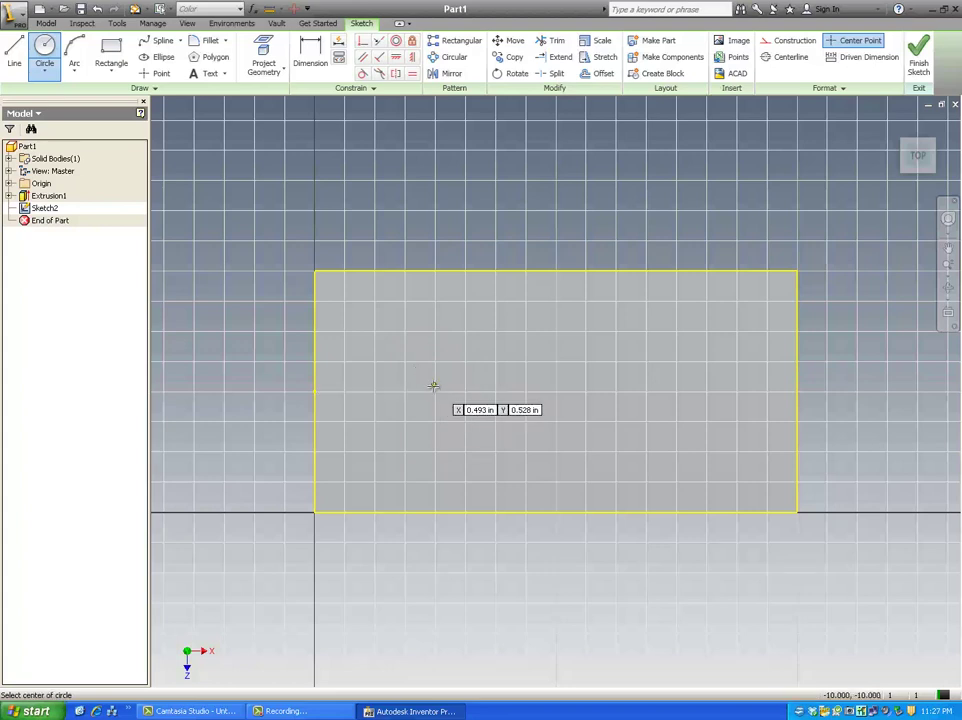
pyautogui.click(434, 391)
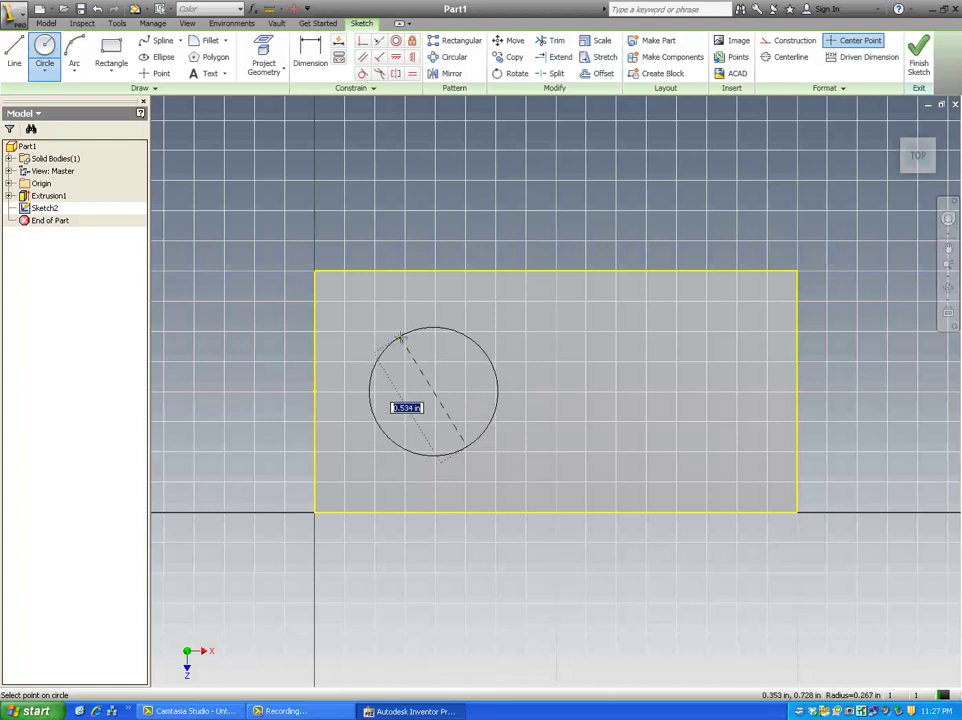
pyautogui.click(399, 338)
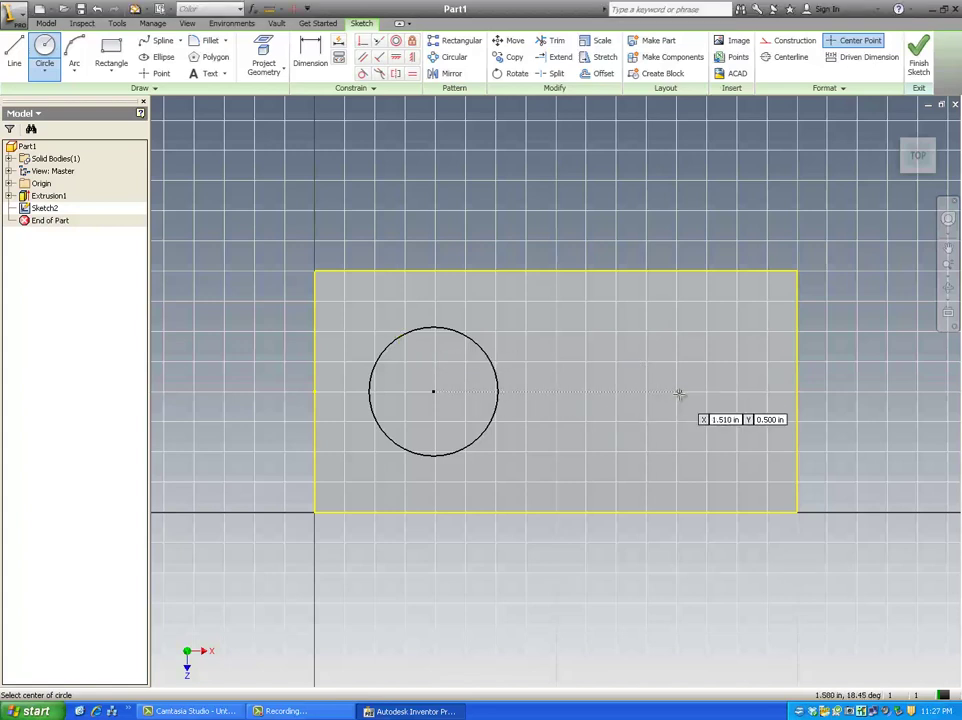
pyautogui.click(679, 395)
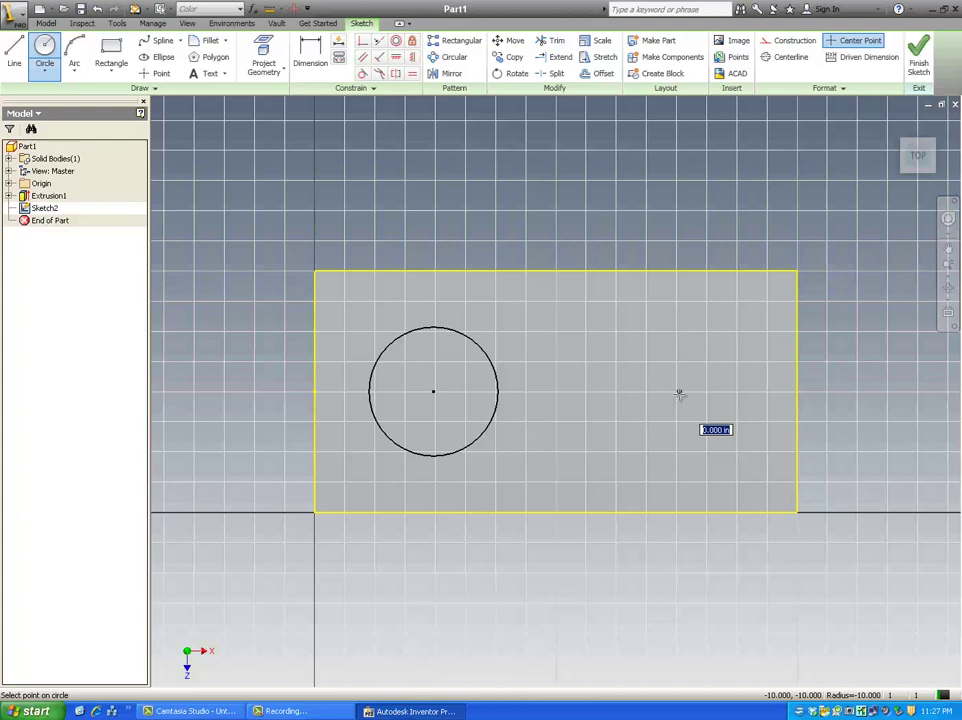
pyautogui.click(629, 341)
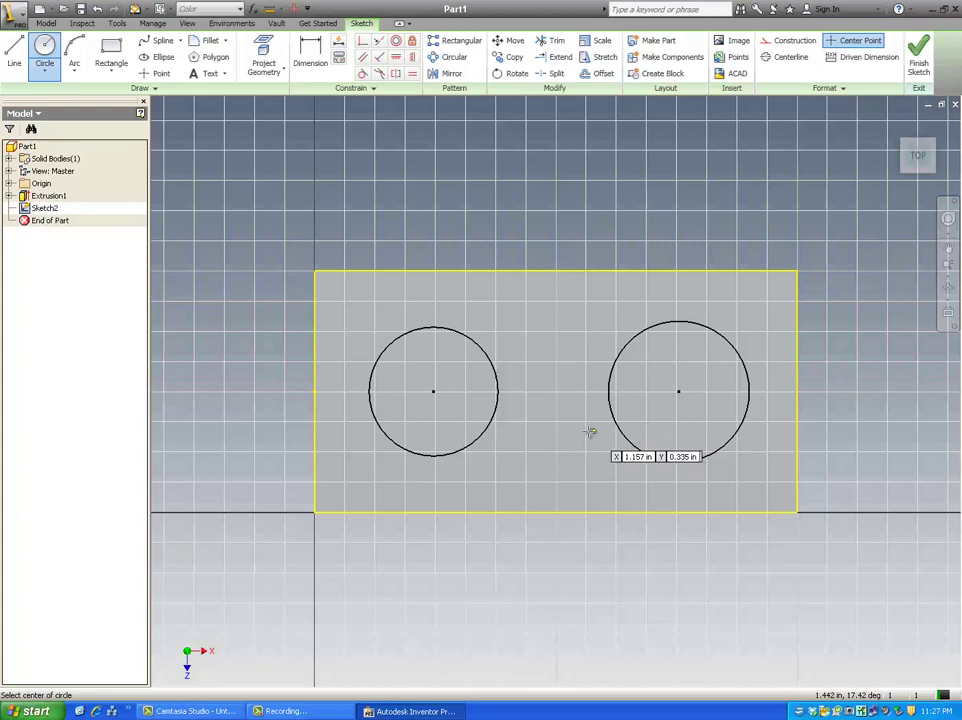
pyautogui.press('Escape')
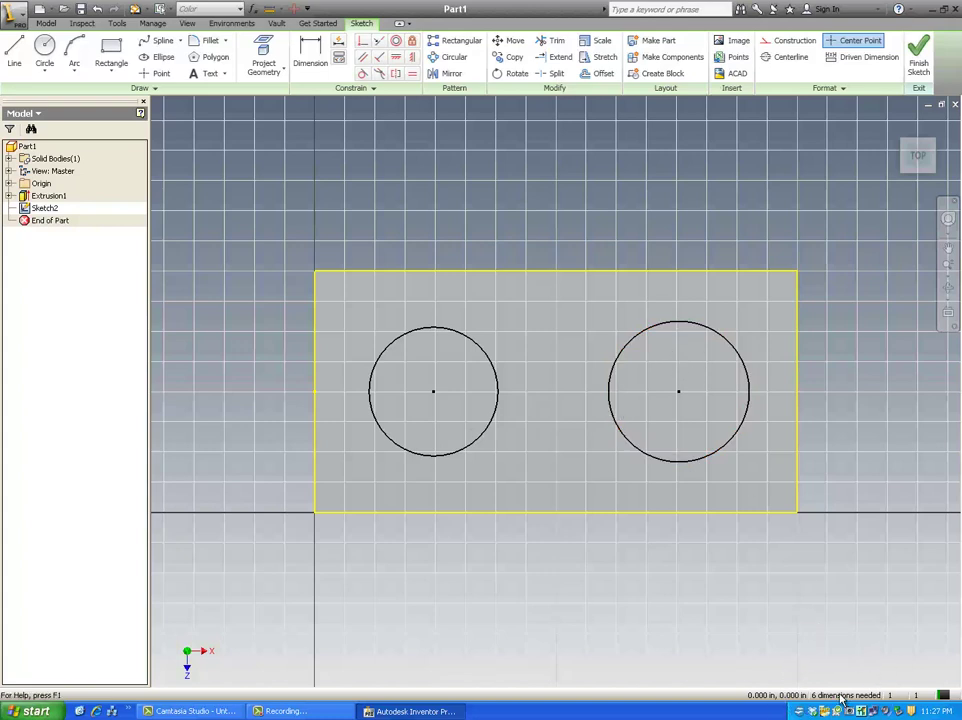
pyautogui.click(842, 698)
# Step: Place diameter dimensions on the left and right circles above the block
pyautogui.click(307, 55)
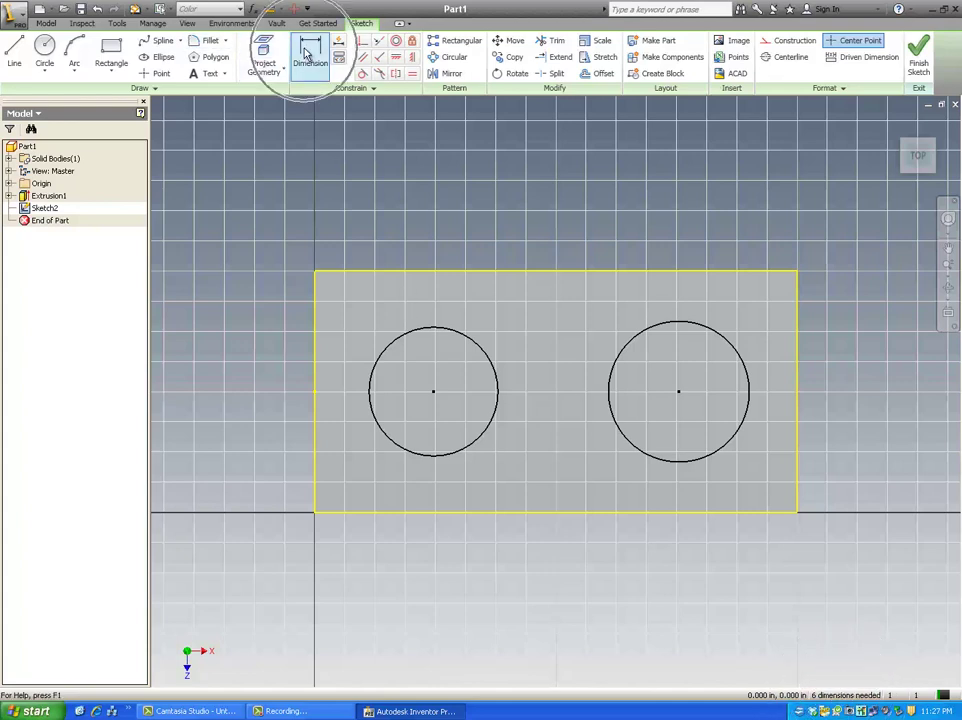
pyautogui.click(490, 356)
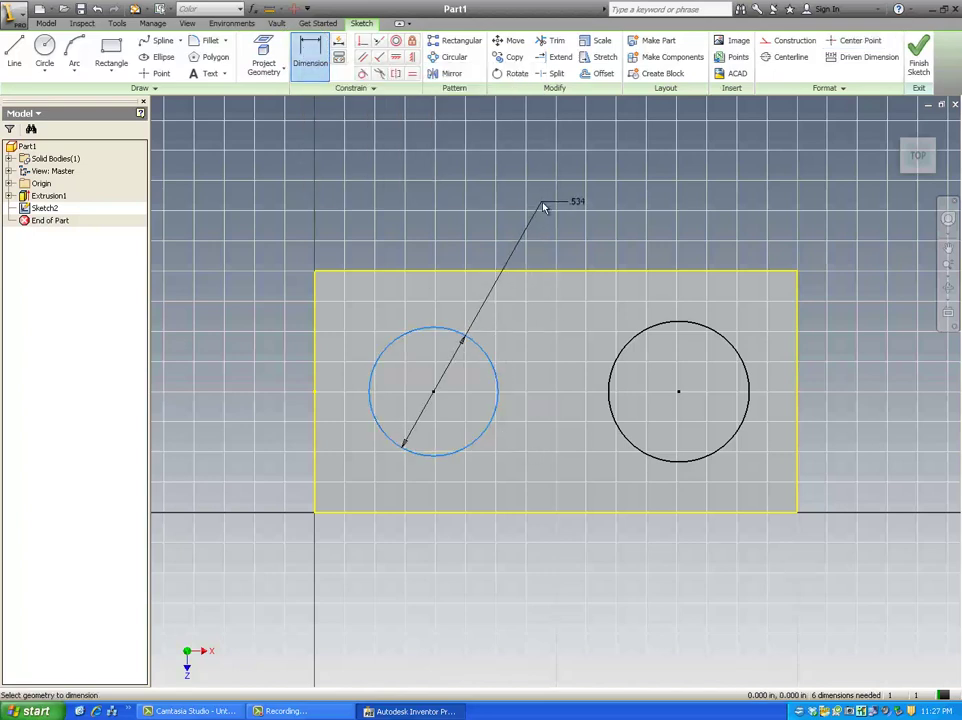
pyautogui.click(556, 208)
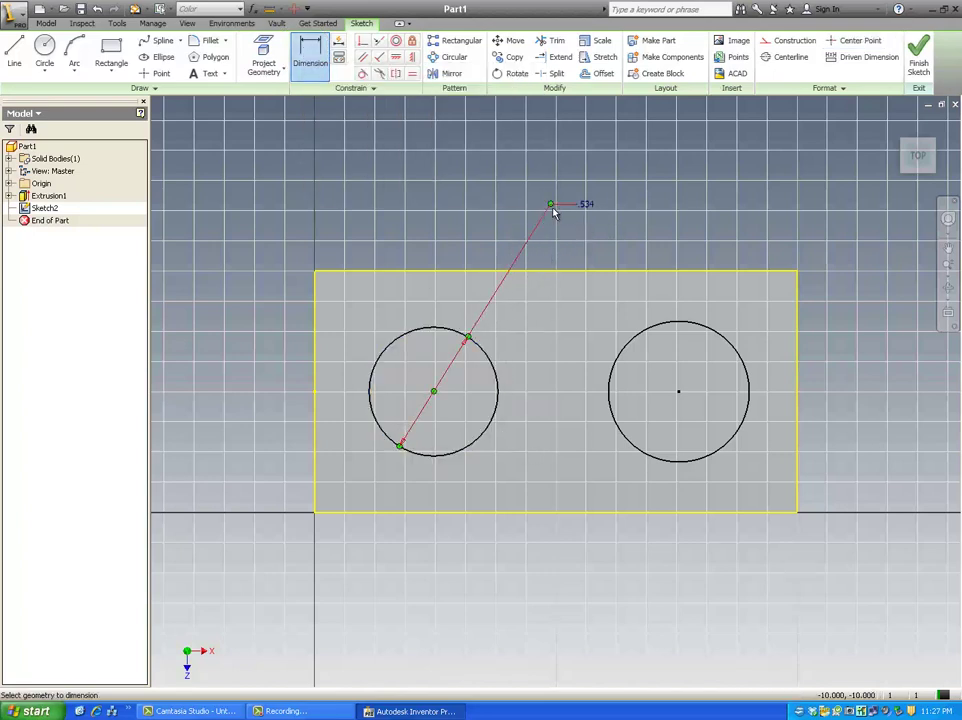
pyautogui.click(697, 328)
pyautogui.click(735, 210)
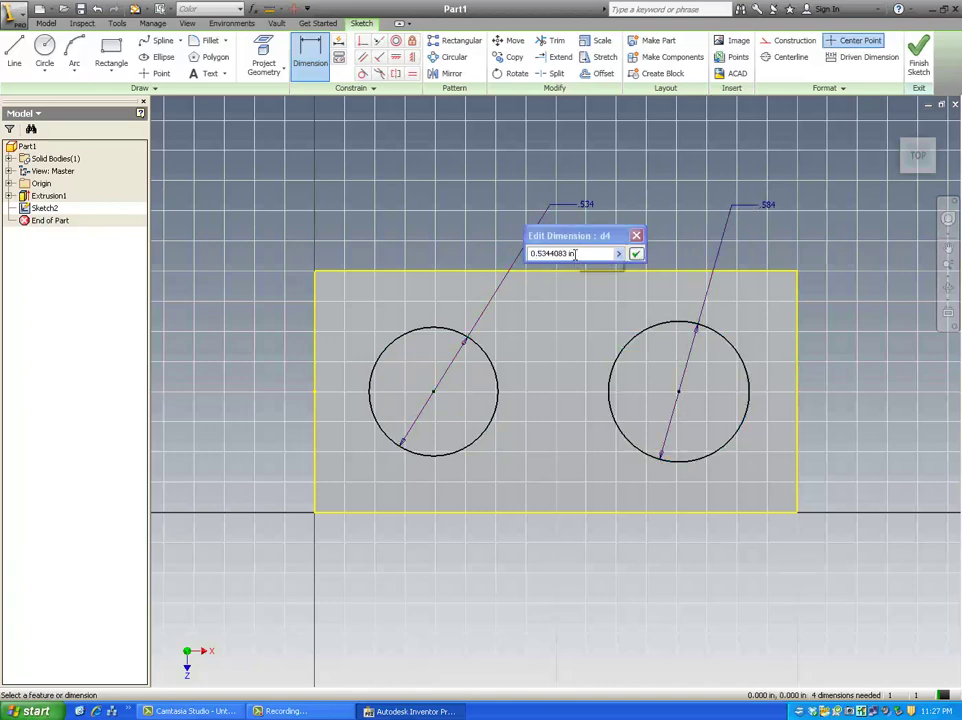
# Step: Set both circle diameters to 0.500 in
pyautogui.press('BackSpace')
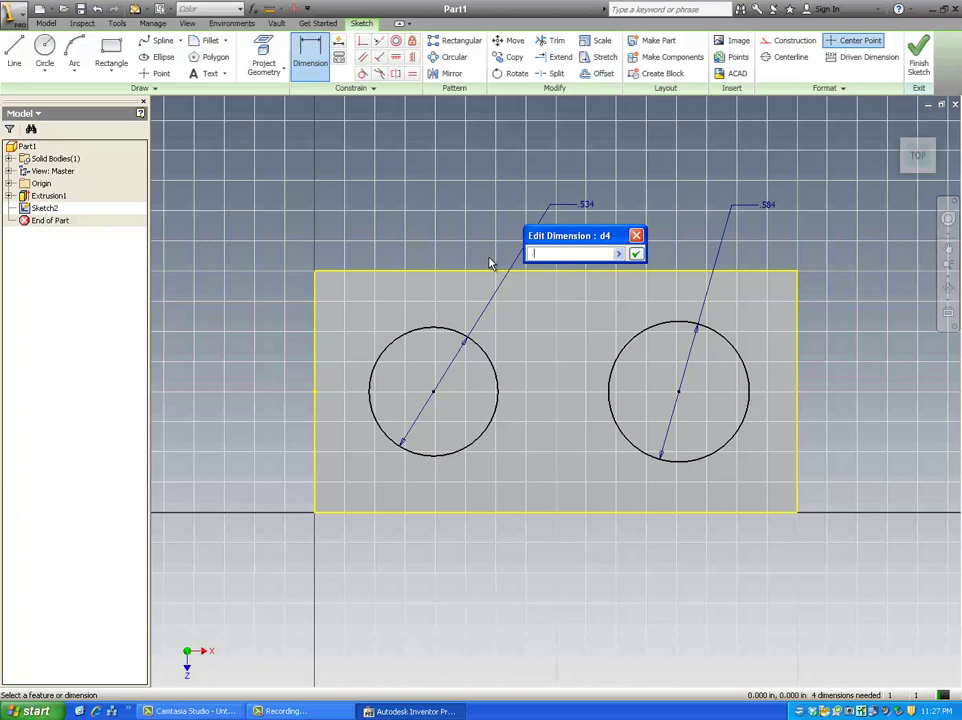
pyautogui.write('.5')
pyautogui.click(637, 256)
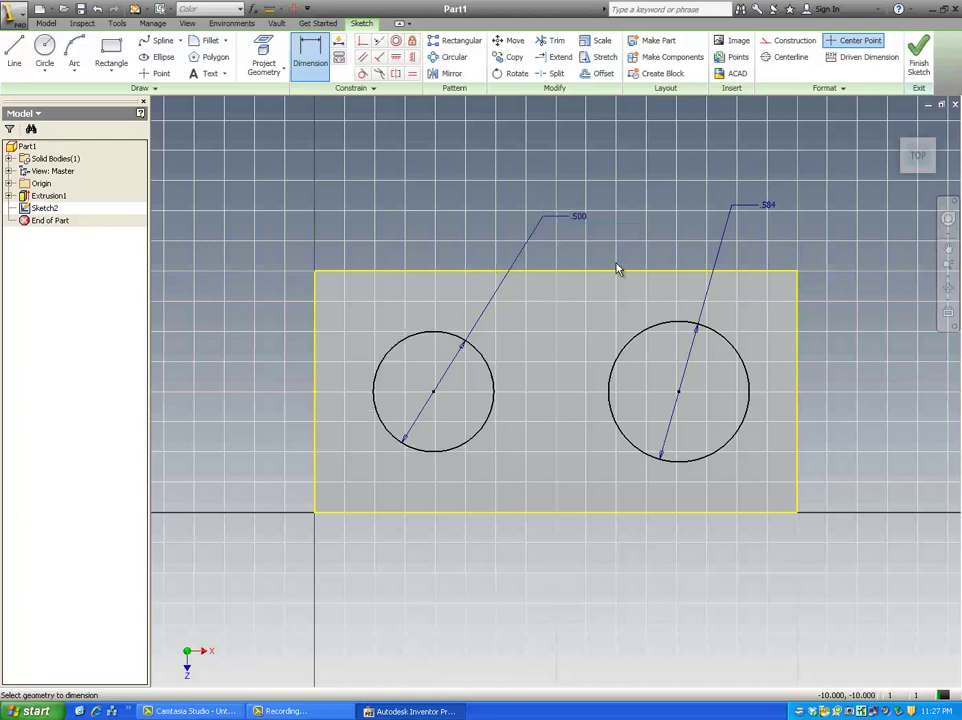
pyautogui.doubleClick(769, 206)
pyautogui.click(767, 252)
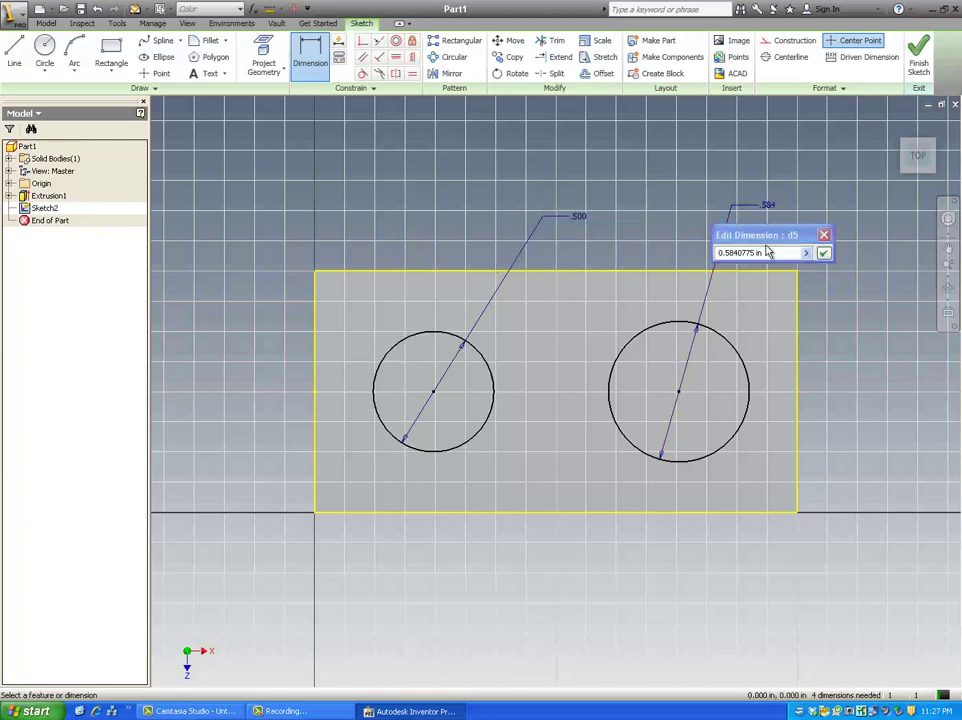
pyautogui.doubleClick(765, 253)
pyautogui.write('.5')
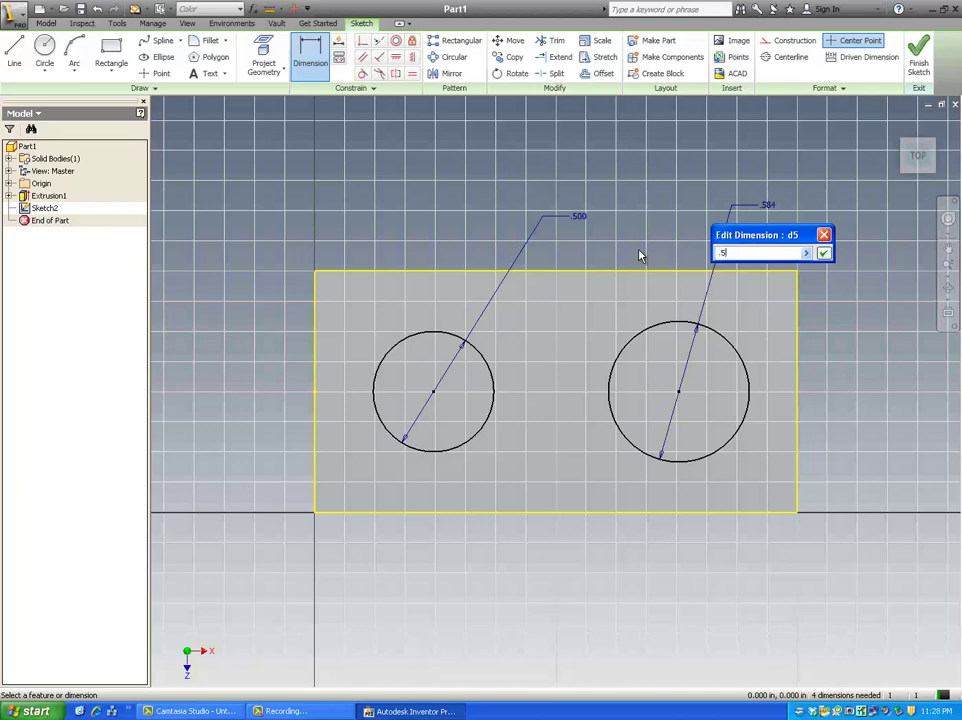
pyautogui.click(823, 253)
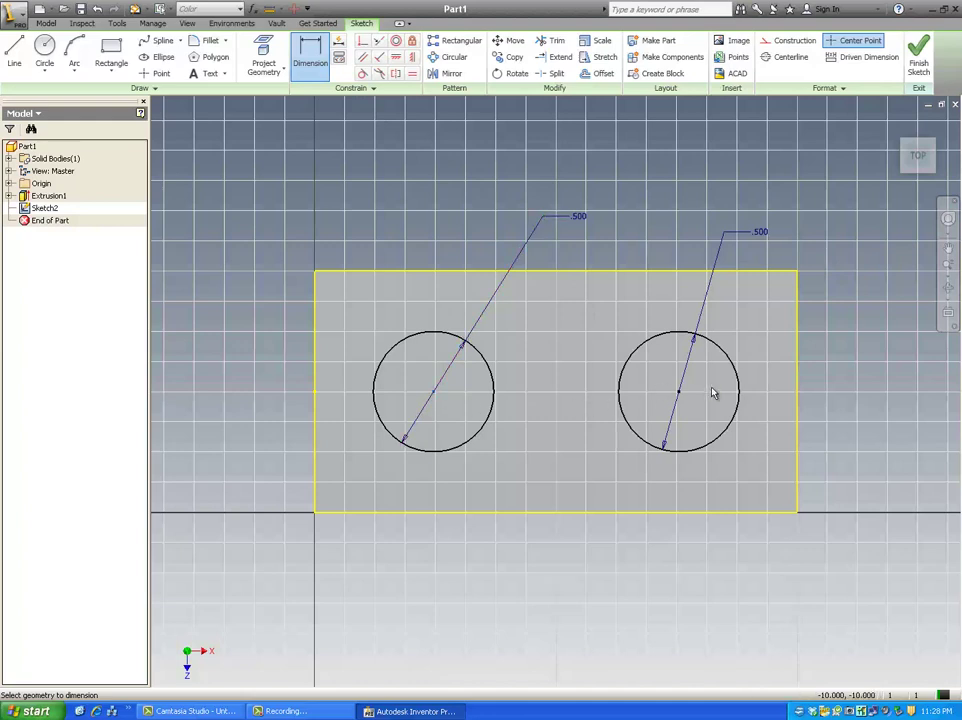
# Step: Dimension the distance between the two circle centres as 1.000 in
pyautogui.click(680, 395)
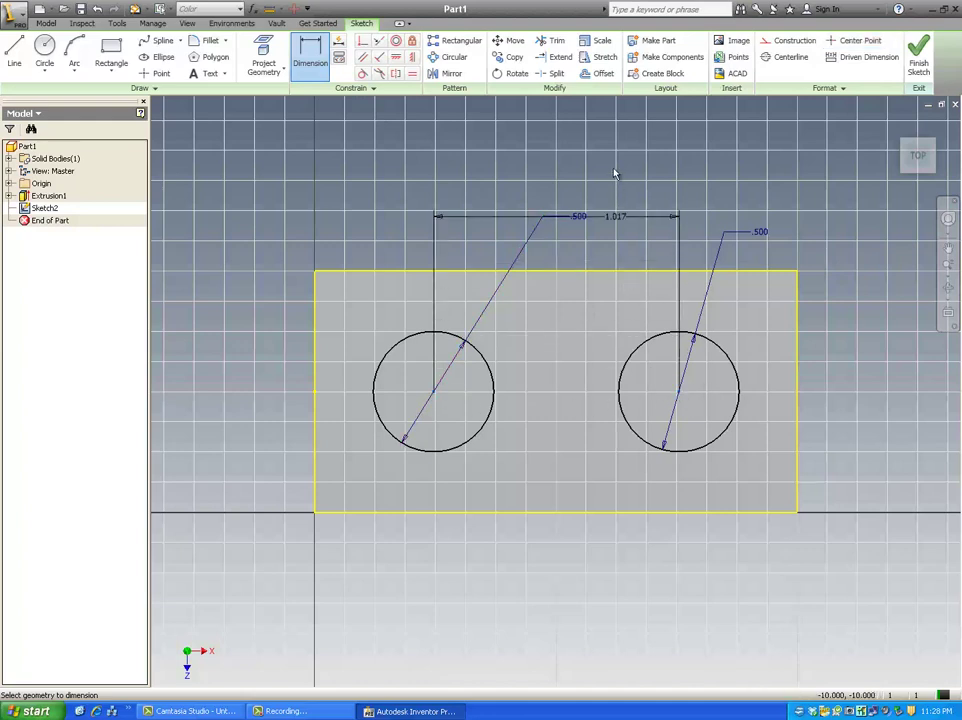
pyautogui.click(576, 147)
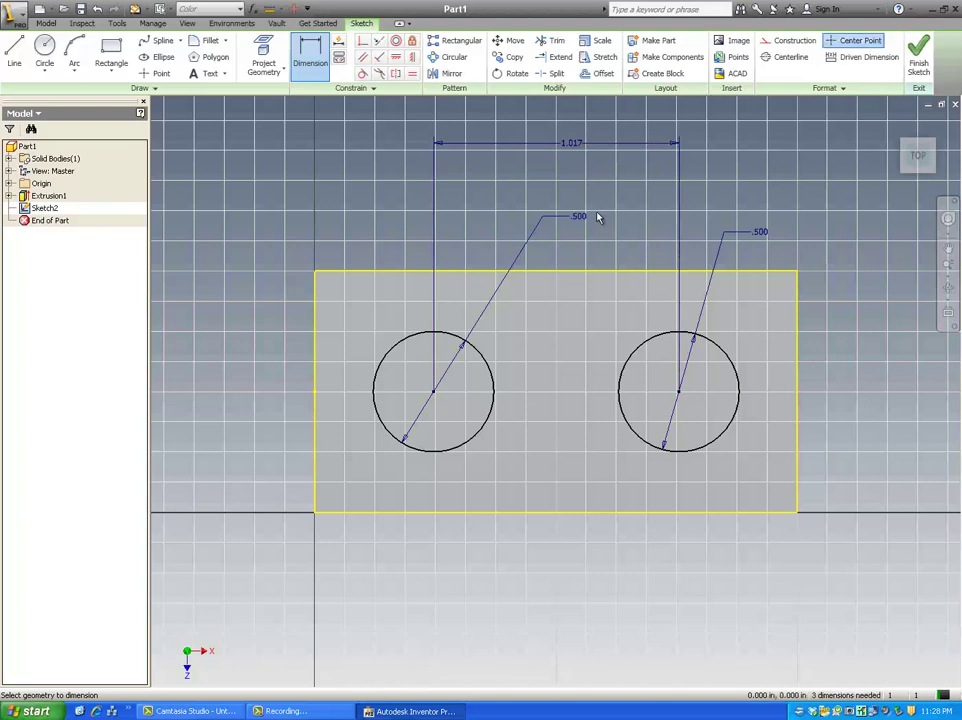
pyautogui.click(576, 147)
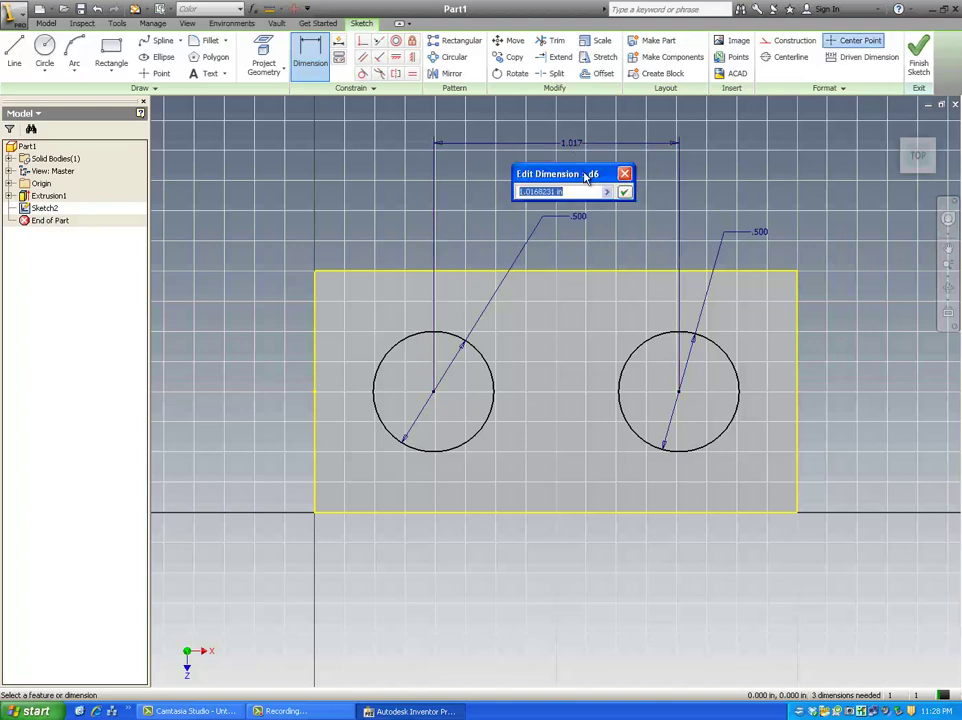
pyautogui.write('1')
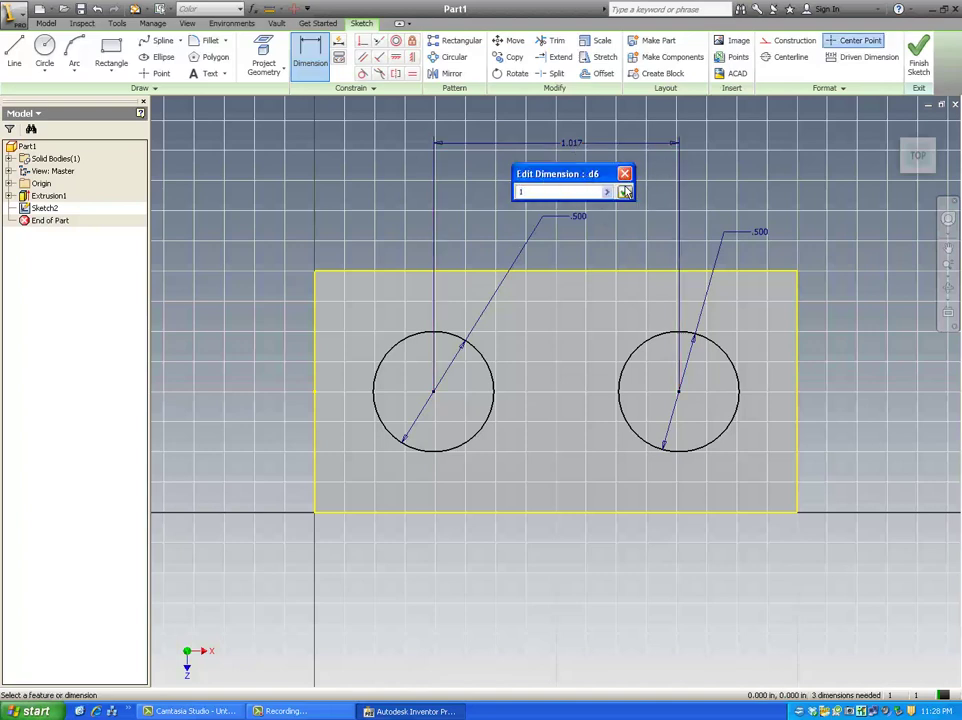
pyautogui.click(625, 193)
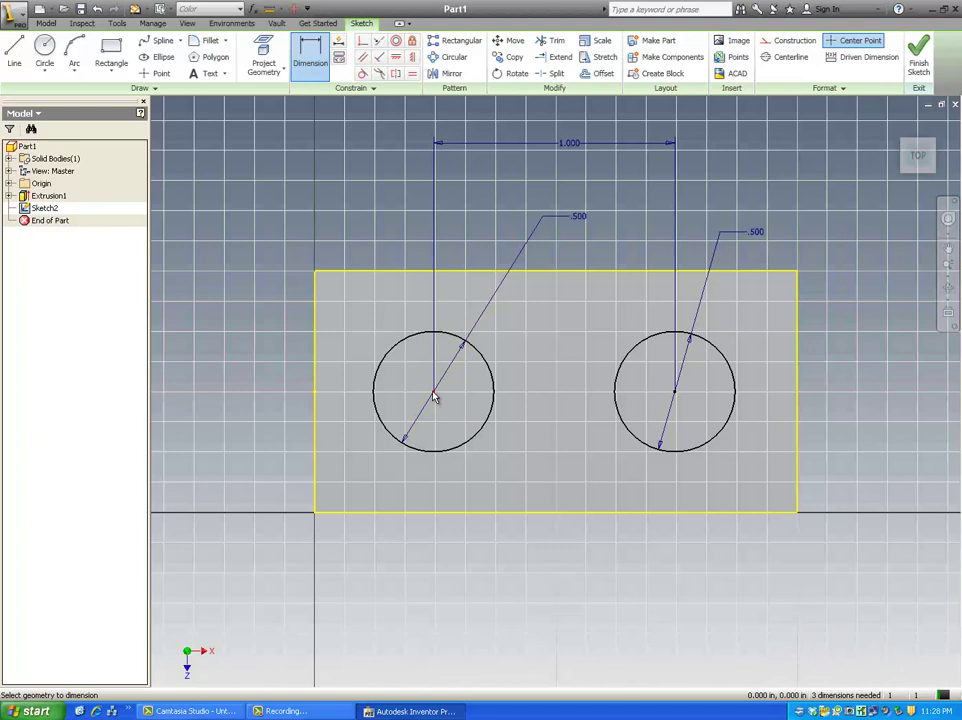
pyautogui.moveTo(433, 391)
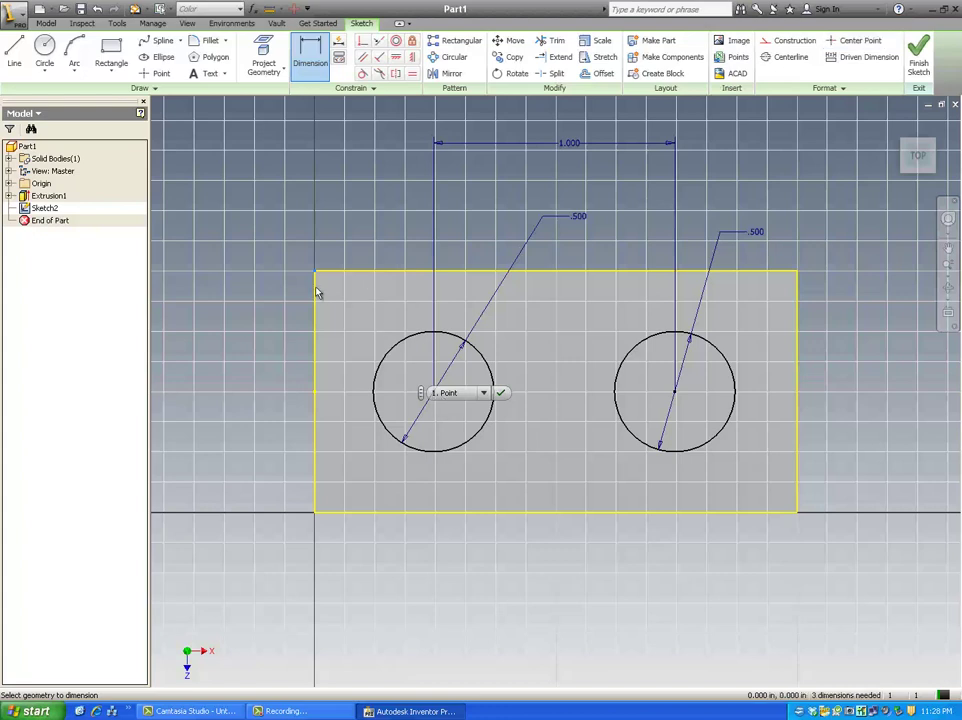
# Step: Locate the left circle's centre 0.500 in from the block's left edge
pyautogui.press('Escape')
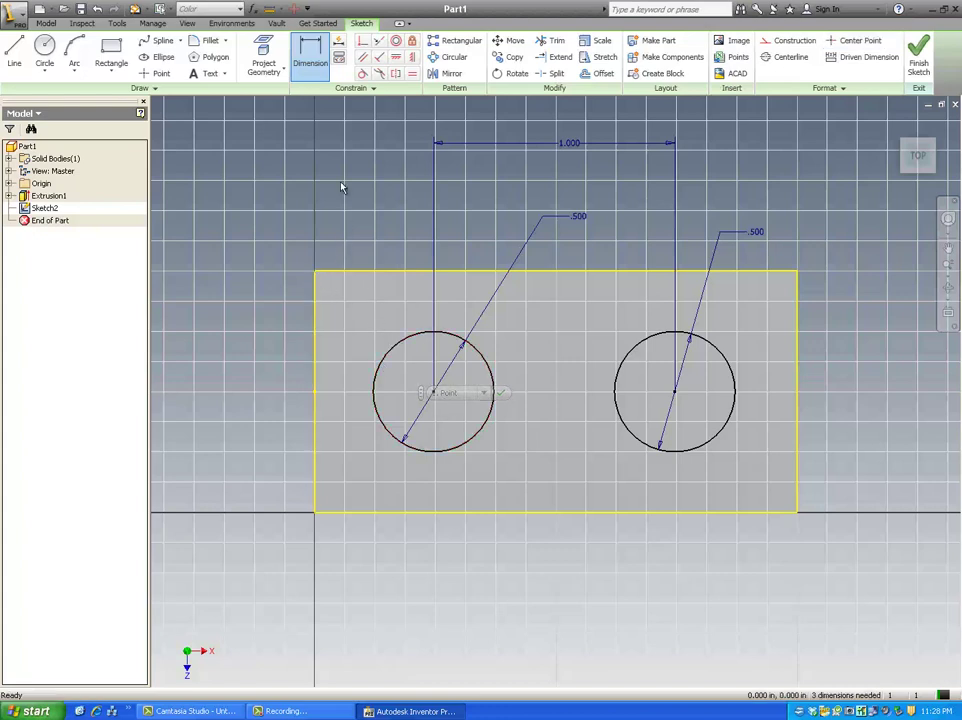
pyautogui.press('Escape')
pyautogui.click(434, 405)
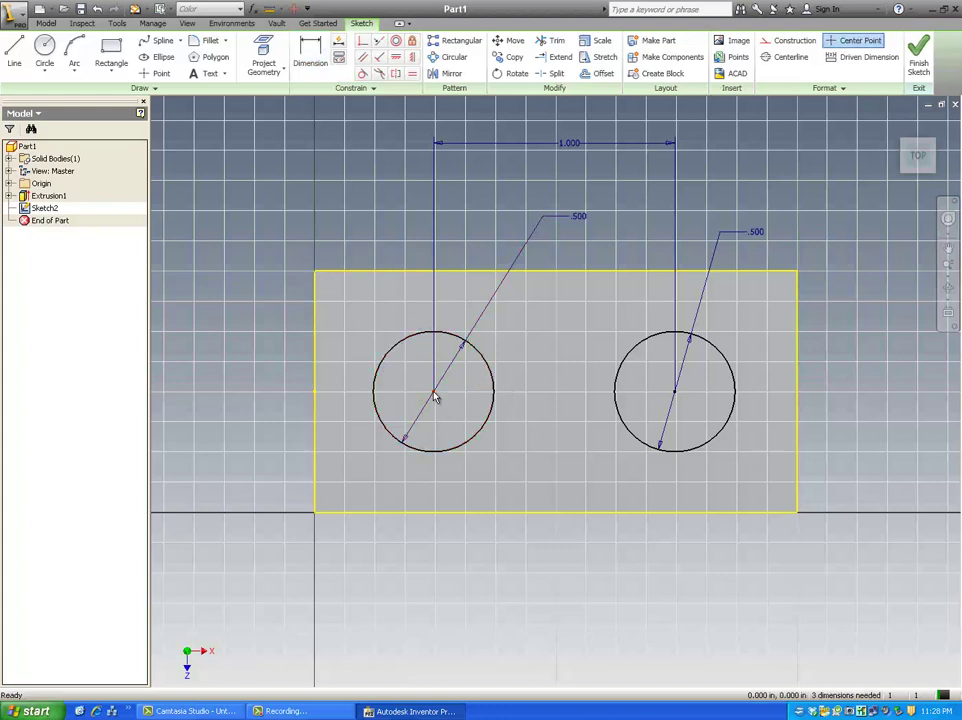
pyautogui.press('Escape')
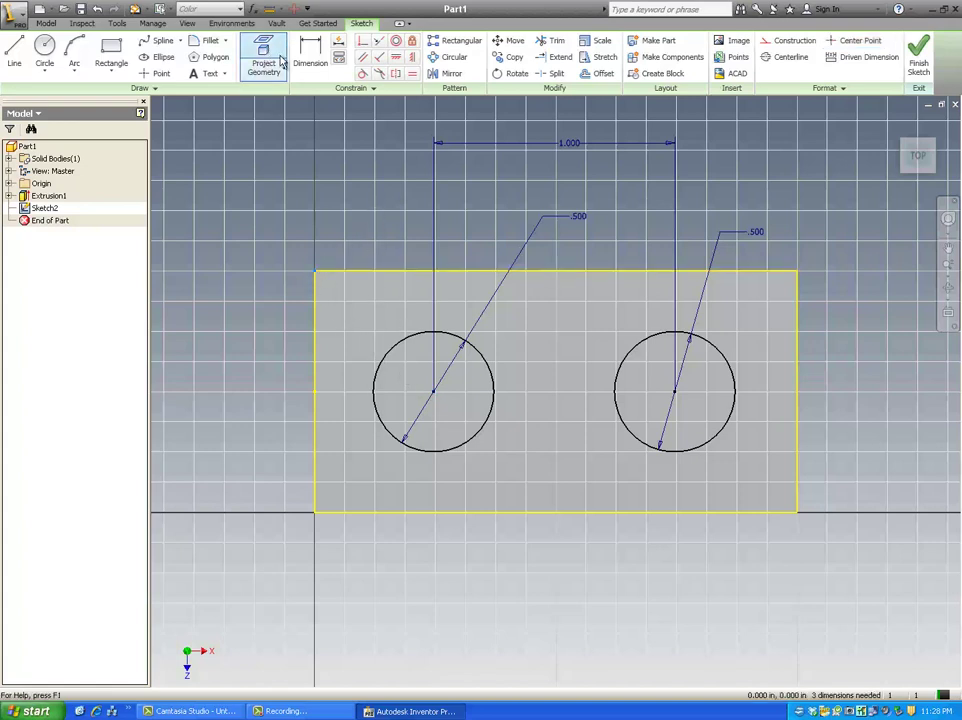
pyautogui.click(310, 55)
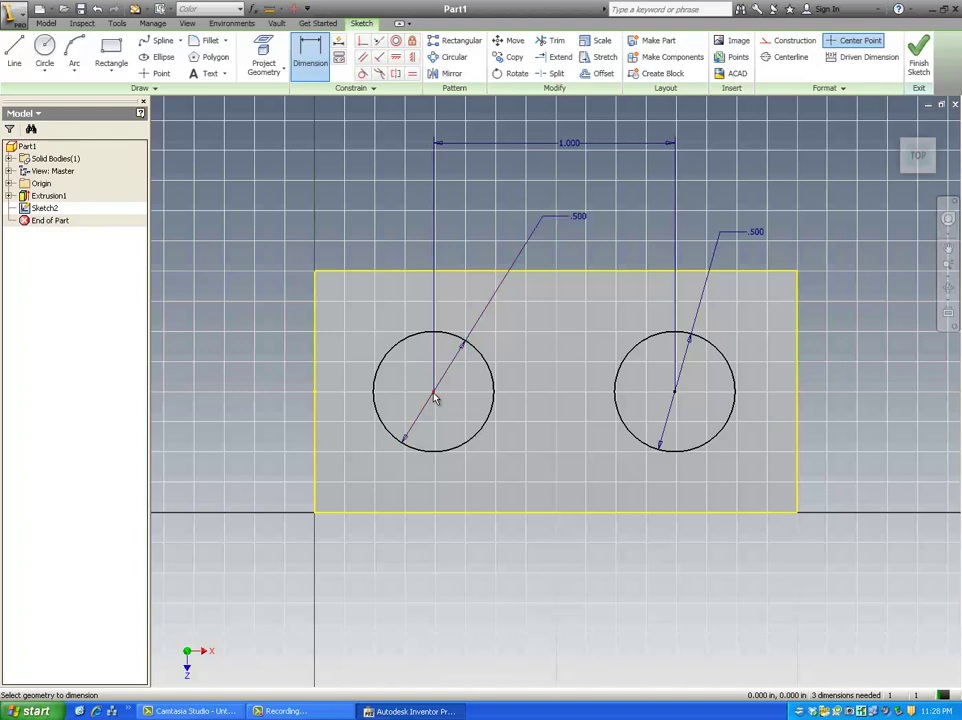
pyautogui.click(315, 274)
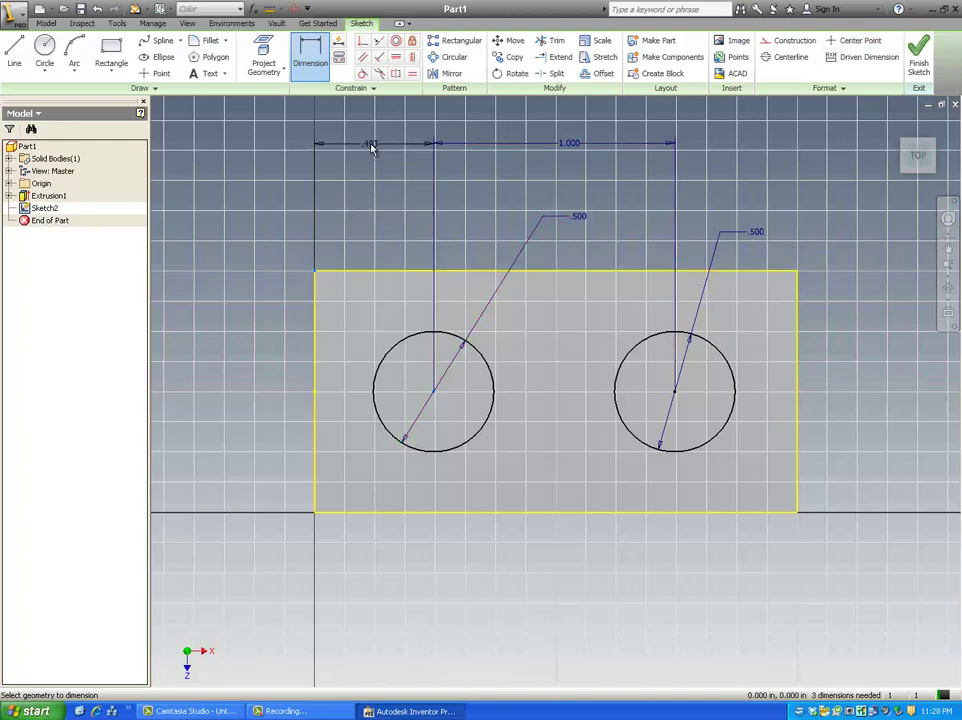
pyautogui.click(371, 147)
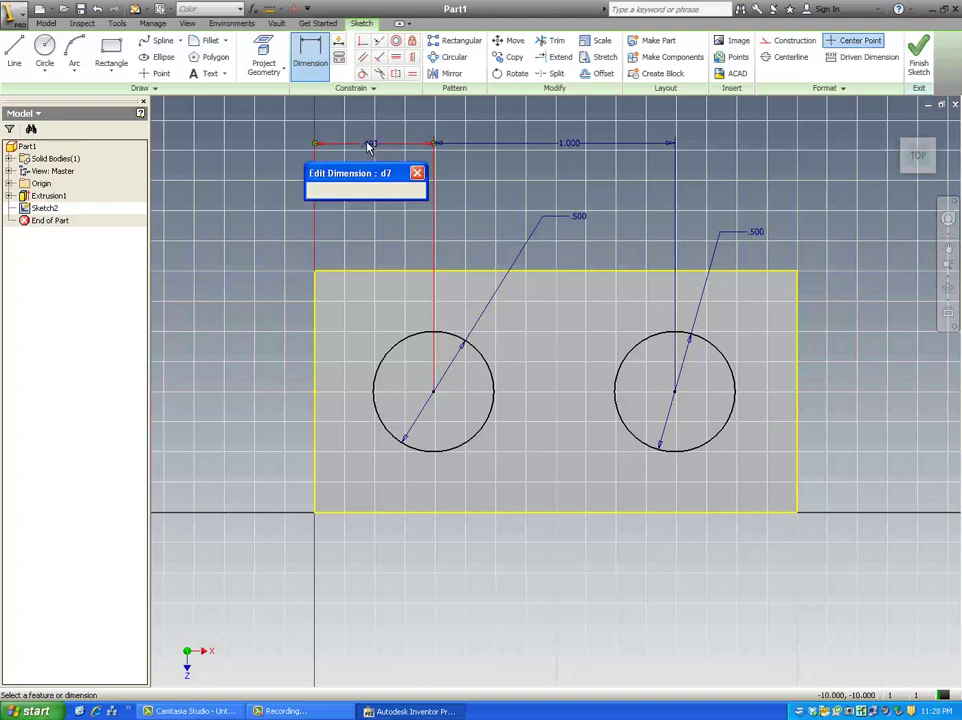
pyautogui.write('.5')
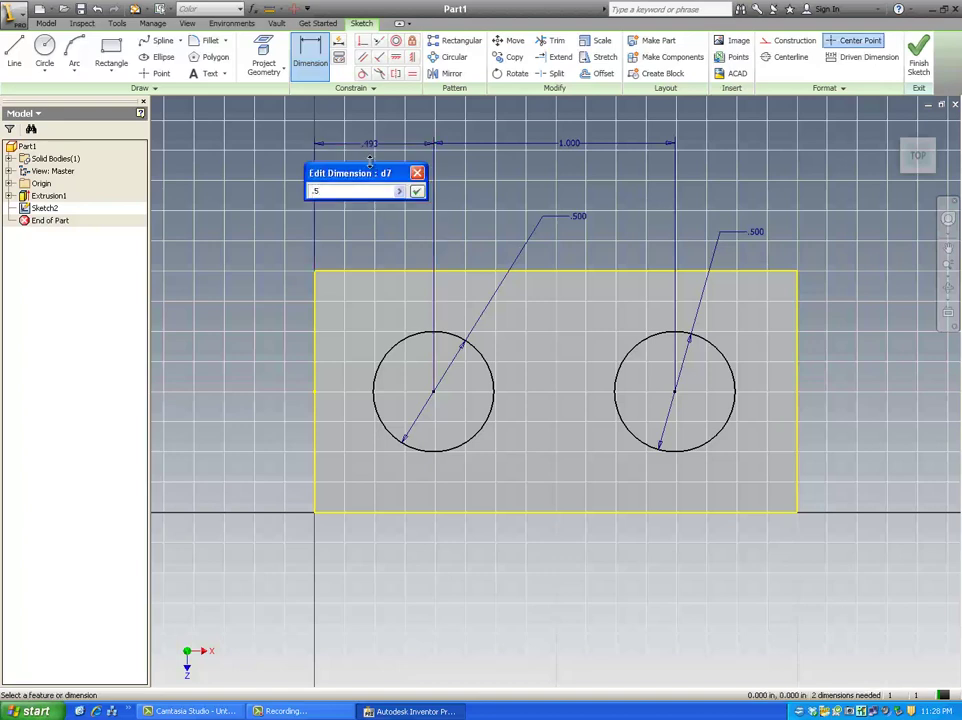
pyautogui.press('Return')
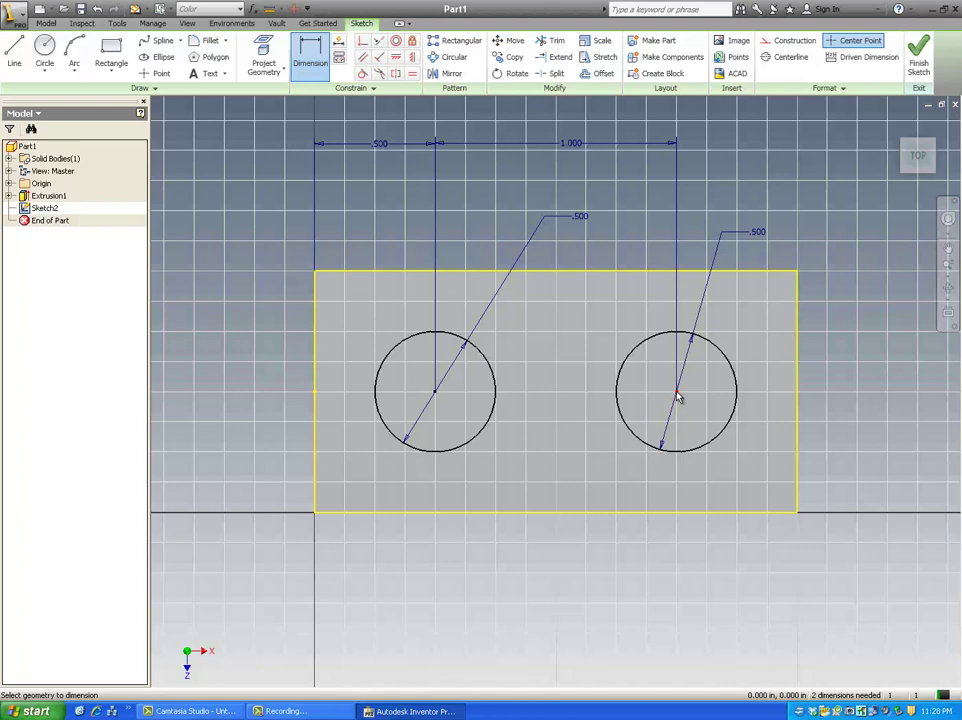
# Step: Add a 0.500 dimension from the right circle's centre to the block's right edge
pyautogui.click(797, 262)
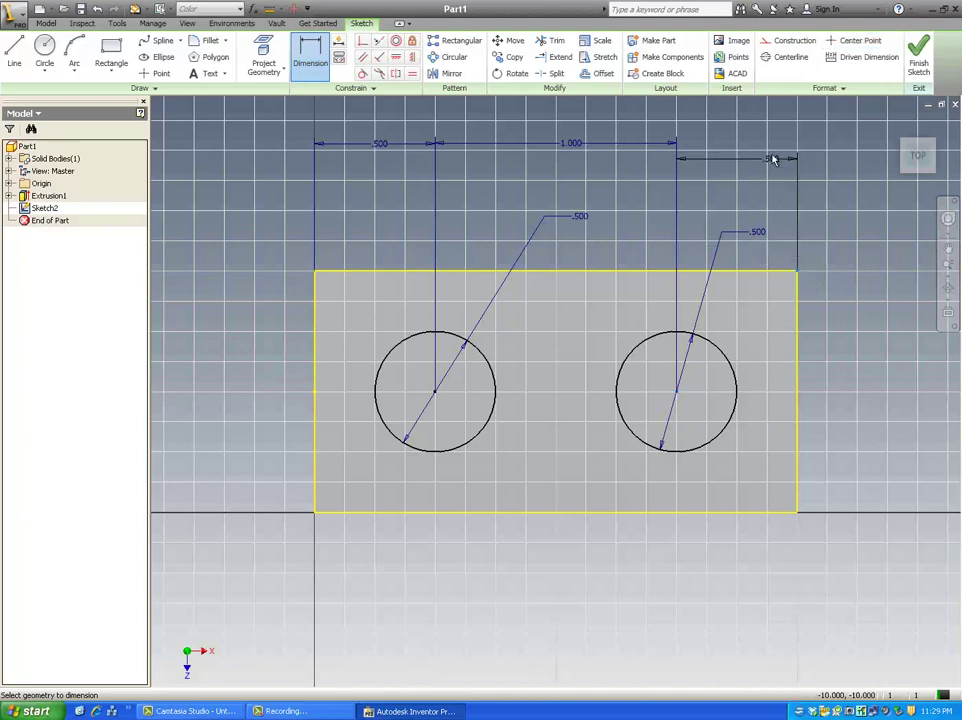
pyautogui.click(767, 148)
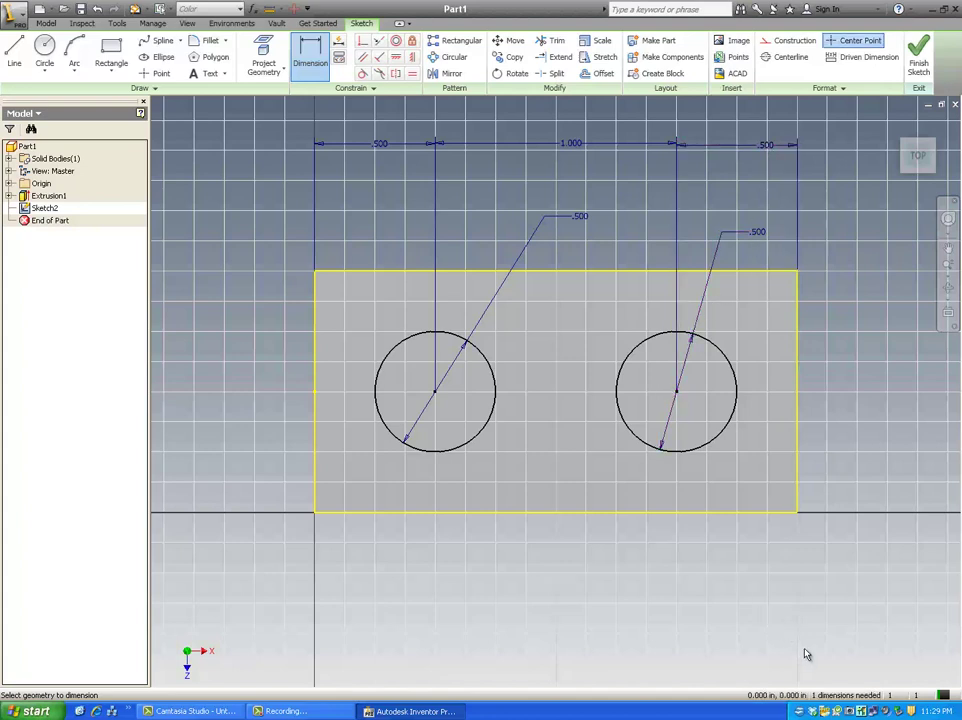
pyautogui.press('Escape')
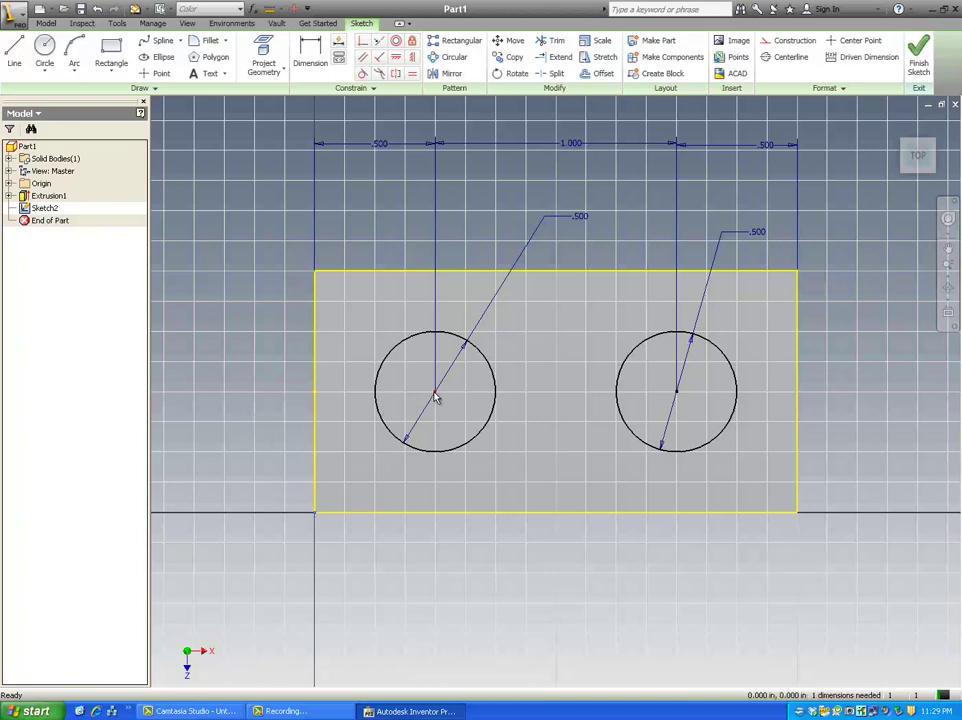
pyautogui.press('d')
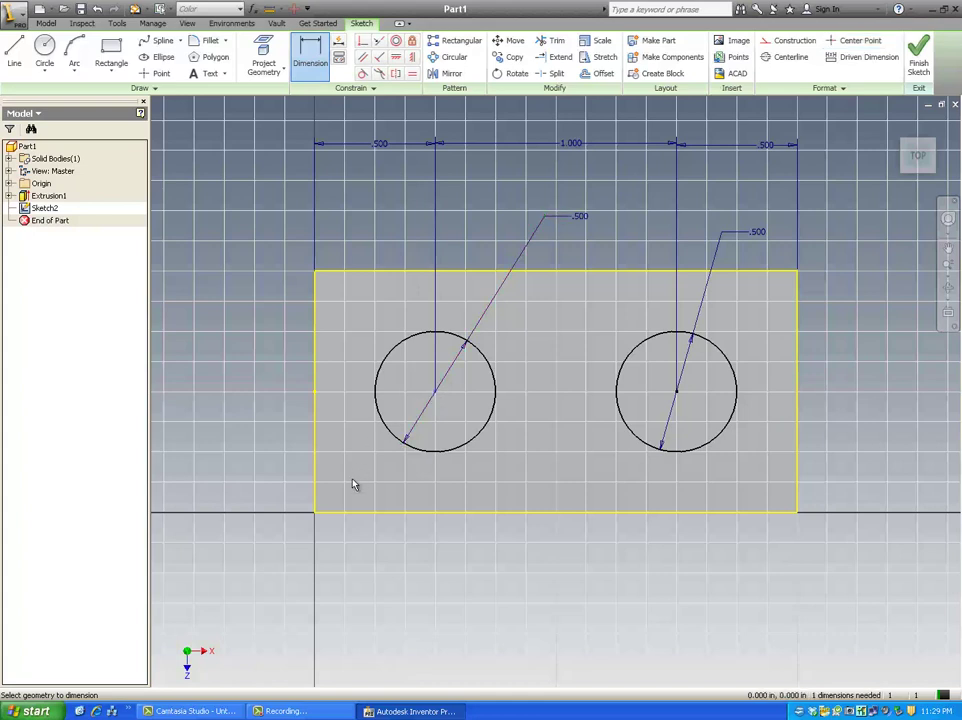
# Step: Dimension the left circle's centre 0.500 in above the block's bottom edge
pyautogui.click(314, 514)
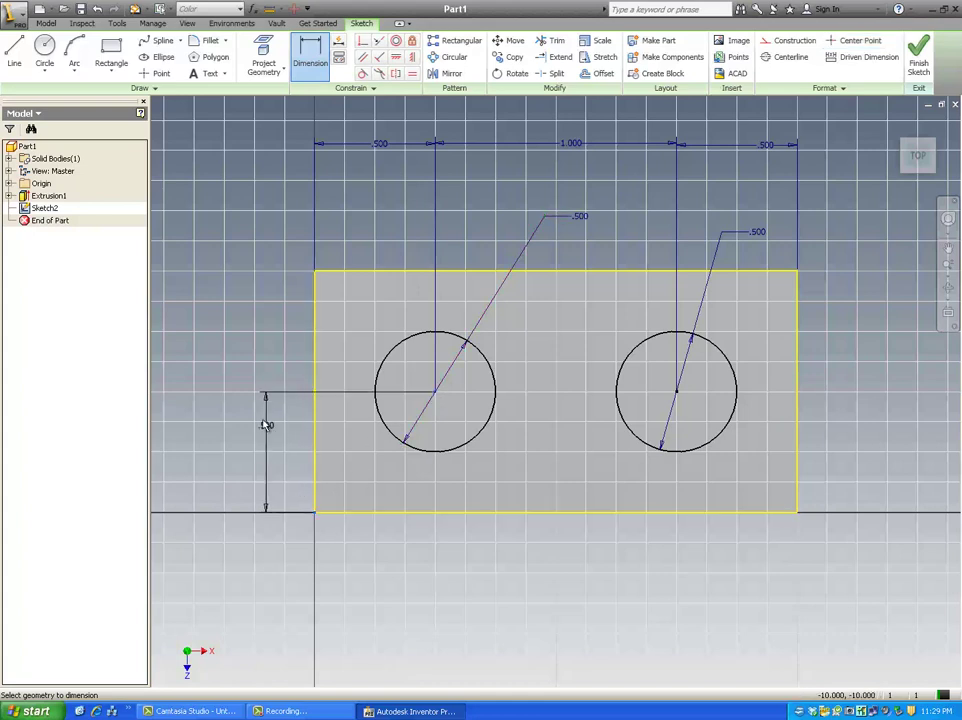
pyautogui.click(256, 450)
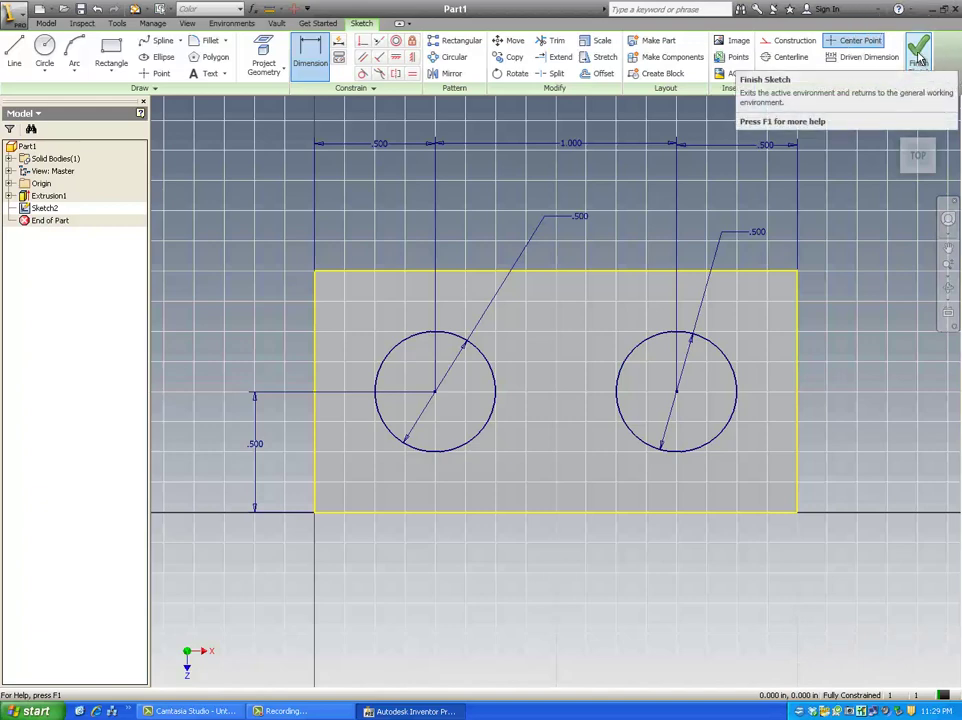
# Step: Finish Sketch2 and expand Solid Bodies, Origin, Solid1 and Extrusion1 to reveal Sketch1
pyautogui.click(918, 57)
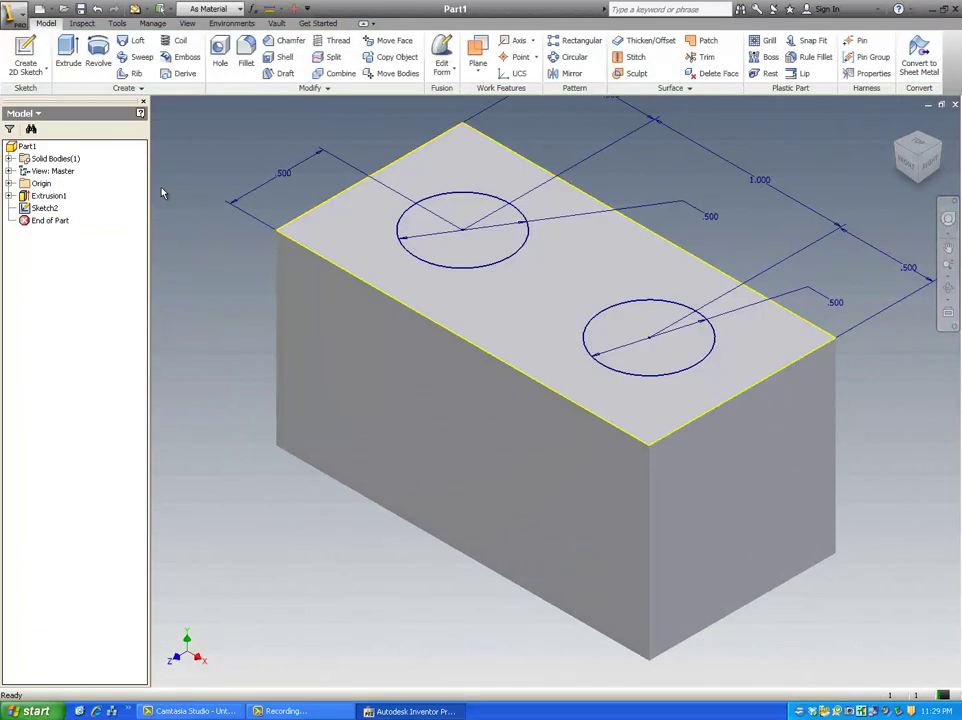
pyautogui.click(60, 201)
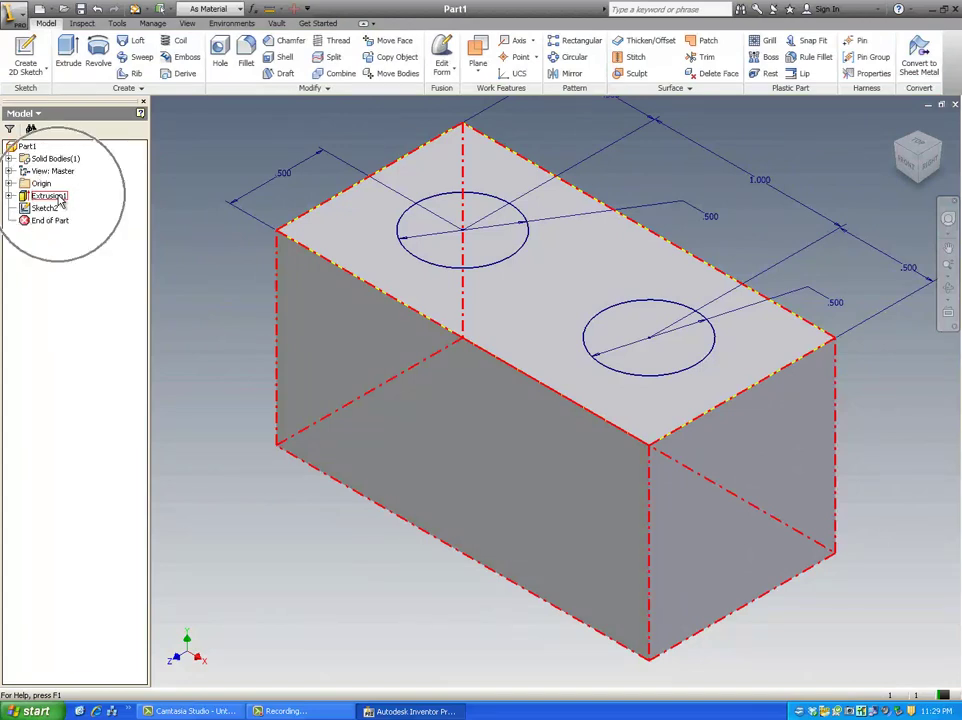
pyautogui.click(10, 159)
pyautogui.click(9, 184)
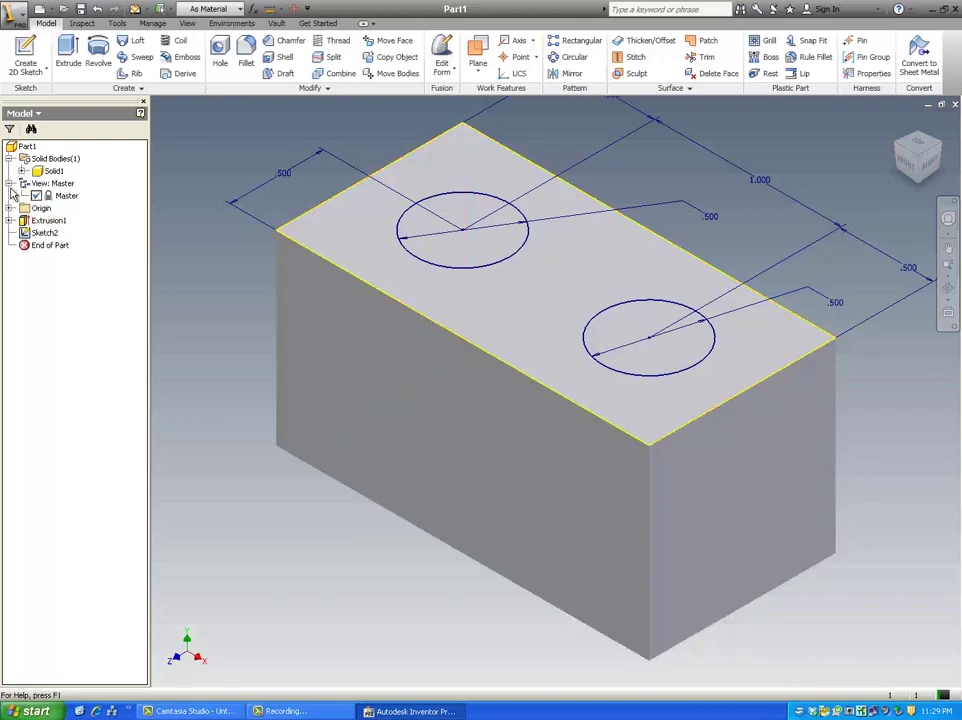
pyautogui.click(9, 208)
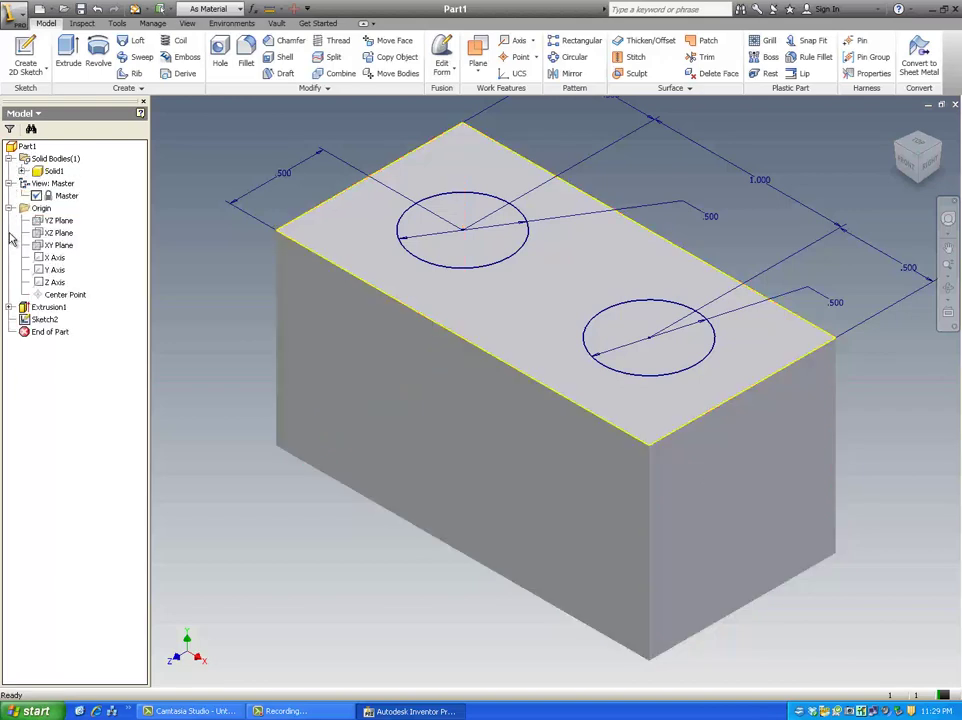
pyautogui.click(9, 307)
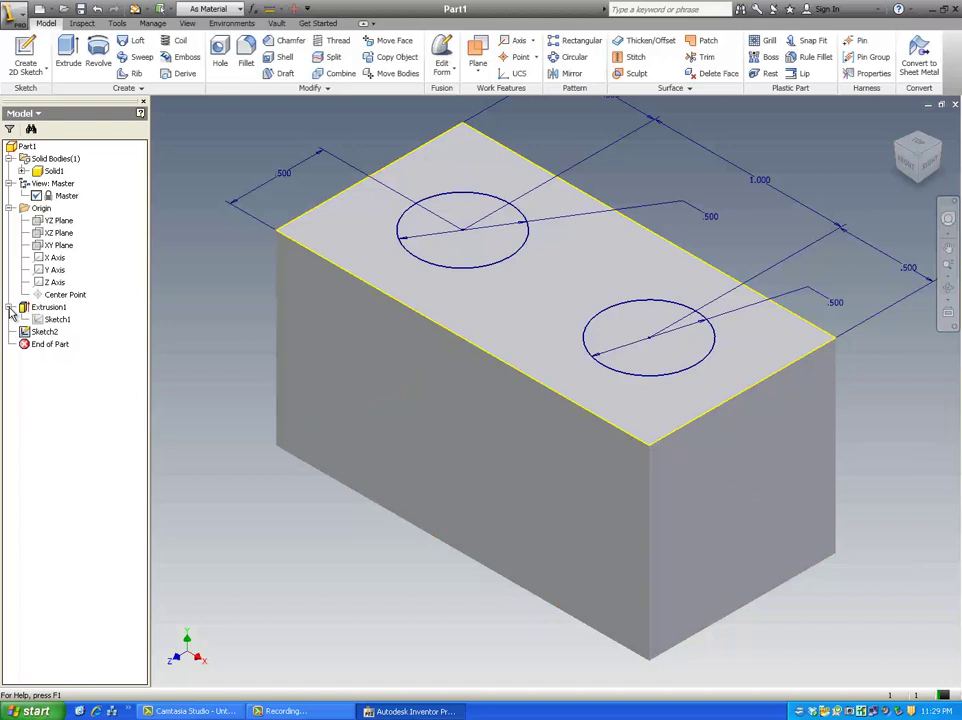
pyautogui.click(22, 171)
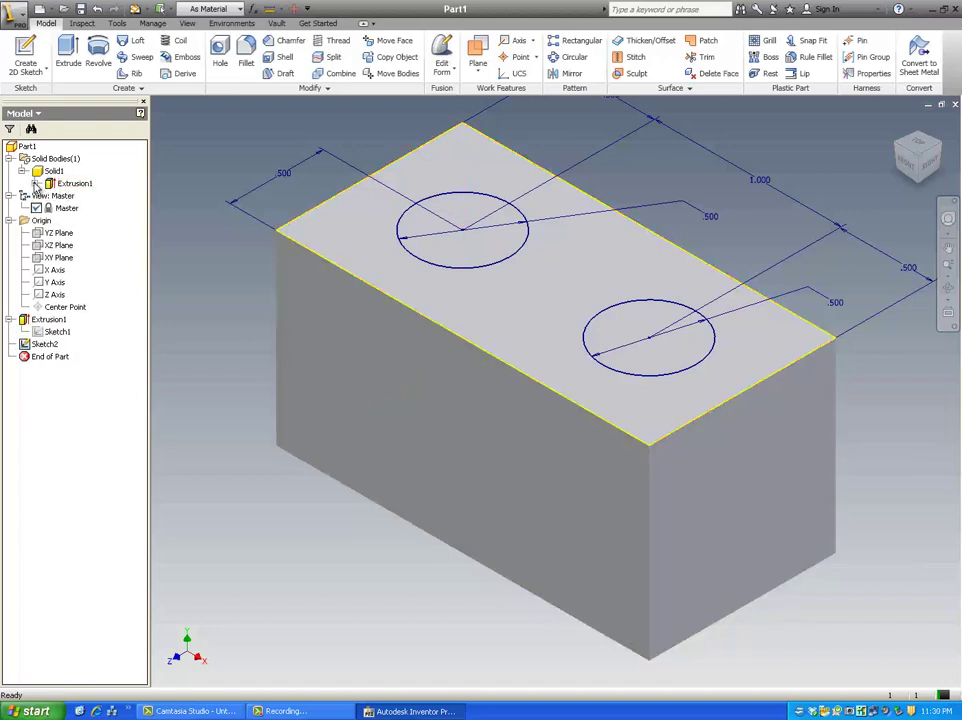
pyautogui.click(35, 184)
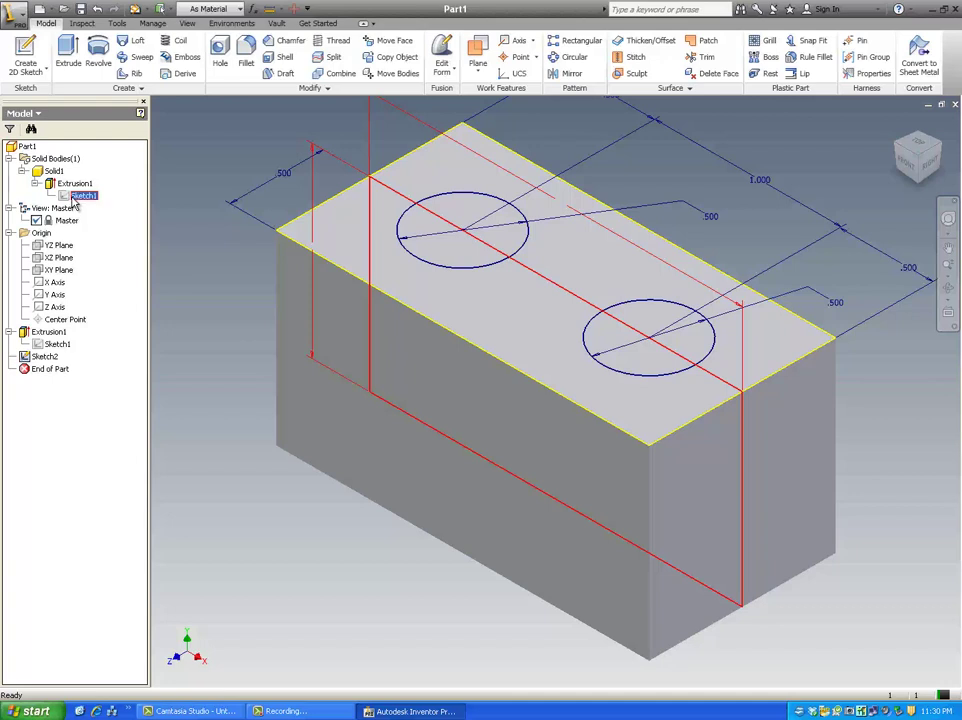
pyautogui.rightClick(74, 198)
pyautogui.click(104, 233)
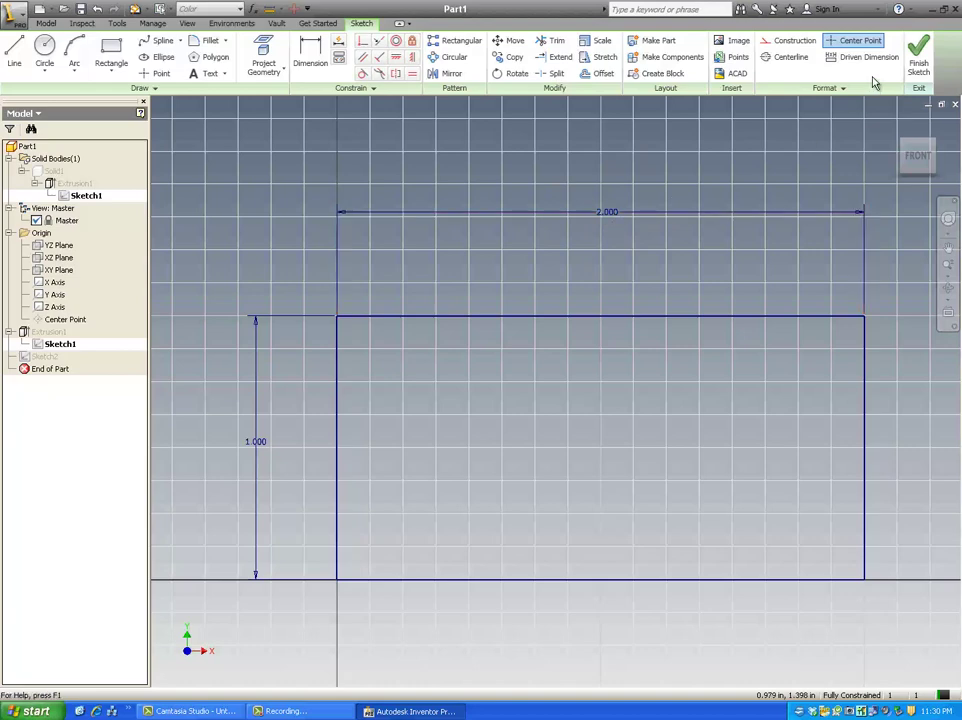
pyautogui.click(918, 55)
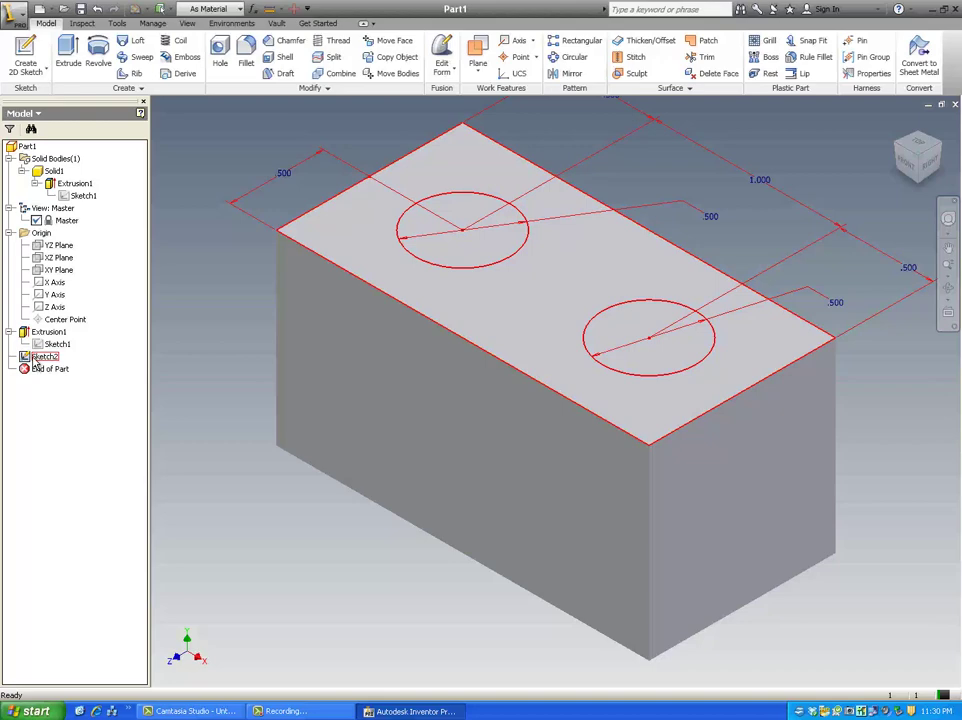
pyautogui.rightClick(36, 363)
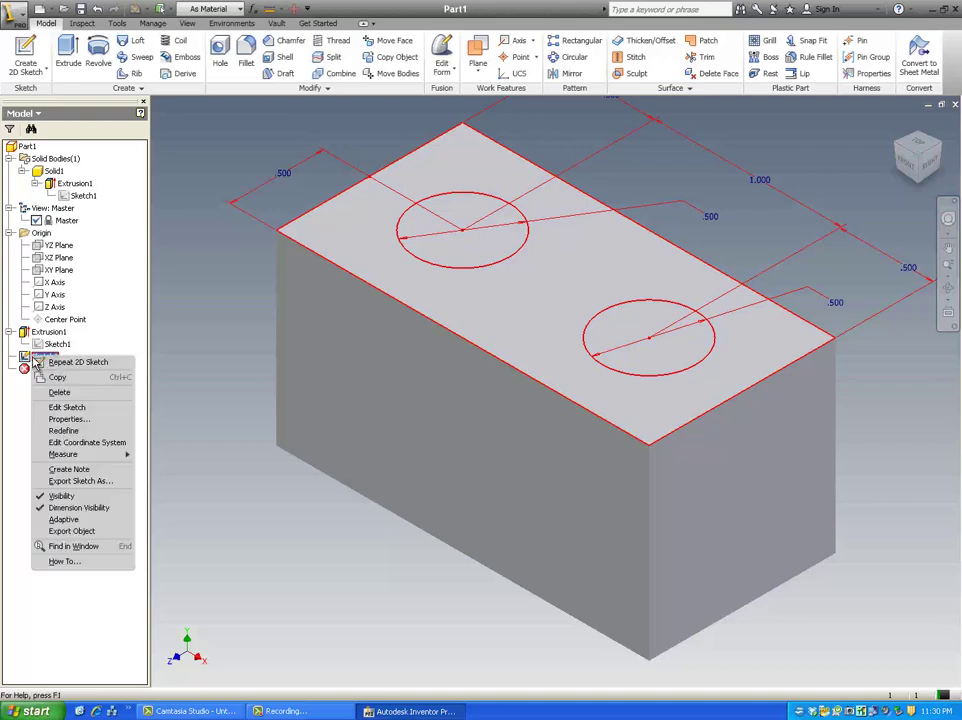
pyautogui.click(100, 330)
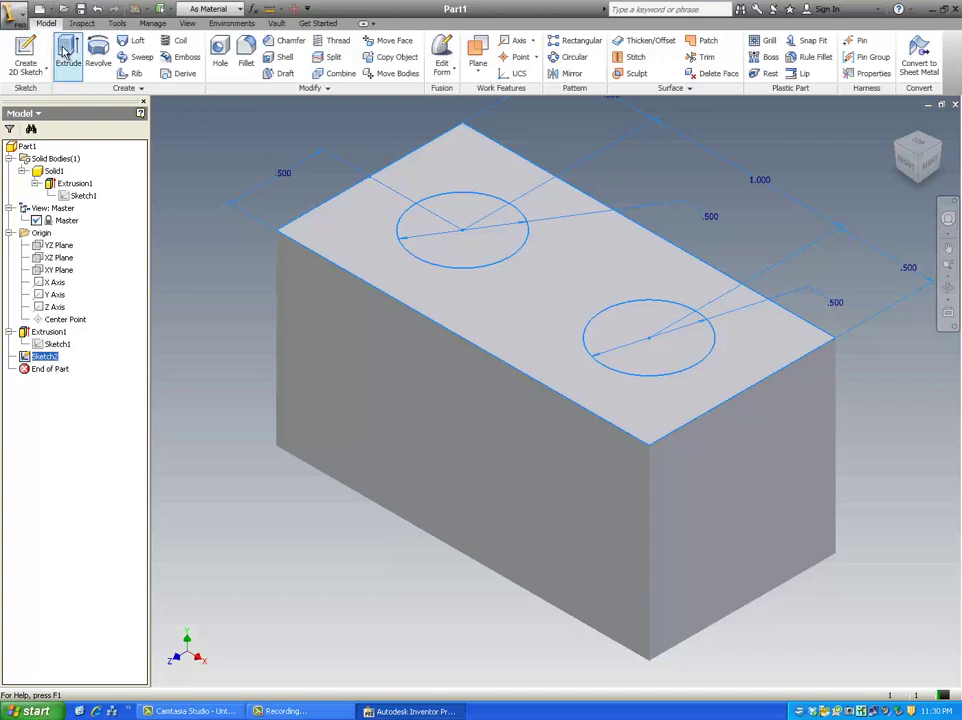
# Step: Start an Extrude of Sketch2 with the top face region around the circles as profile
pyautogui.click(64, 52)
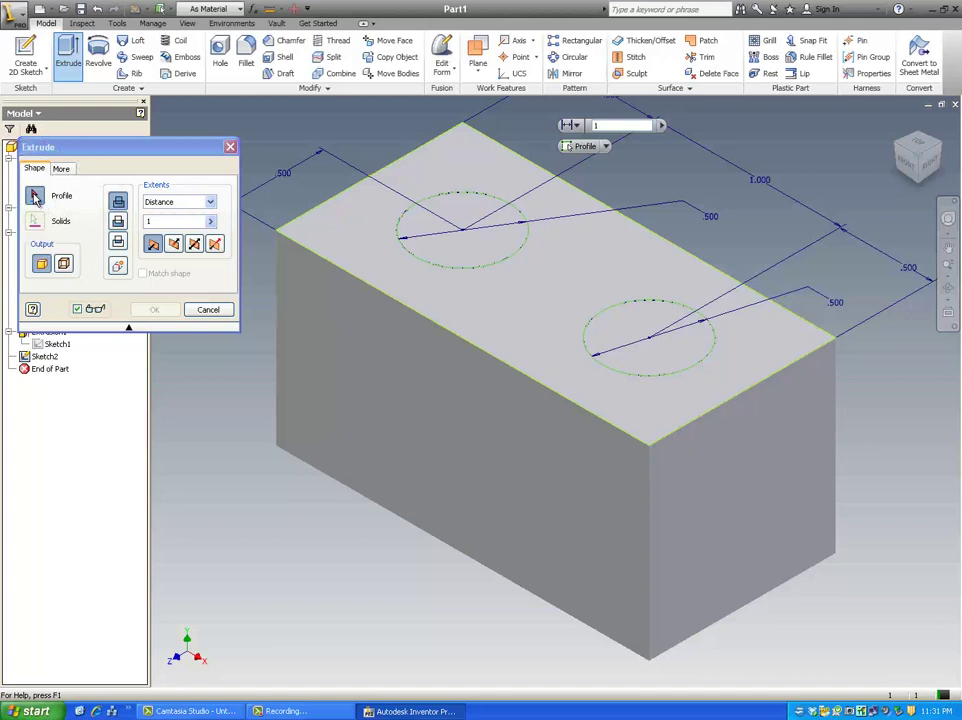
pyautogui.click(35, 197)
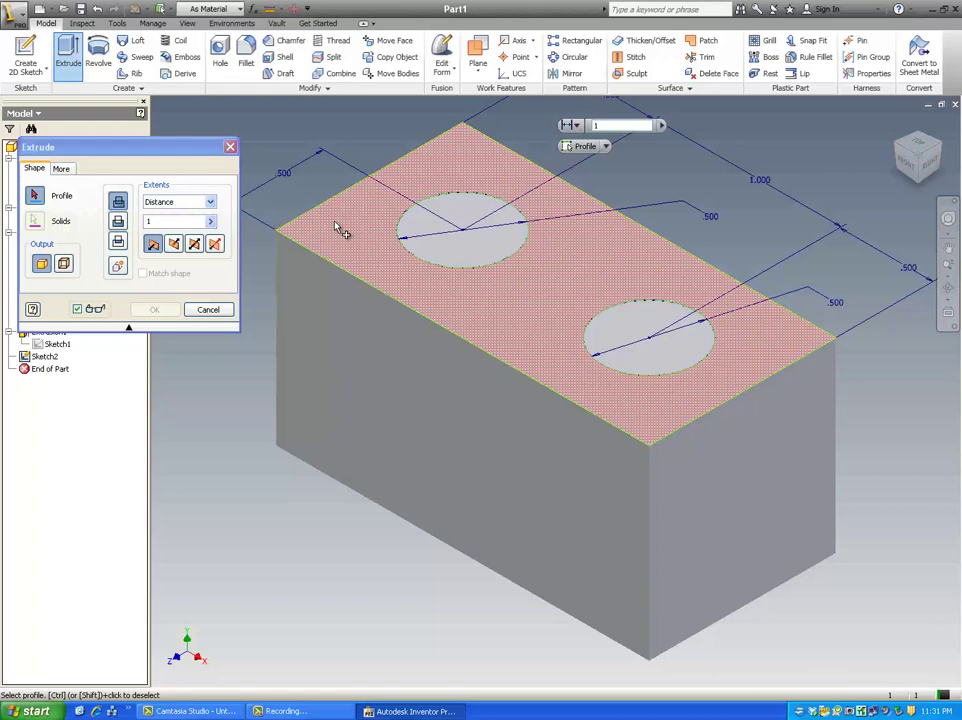
pyautogui.click(336, 224)
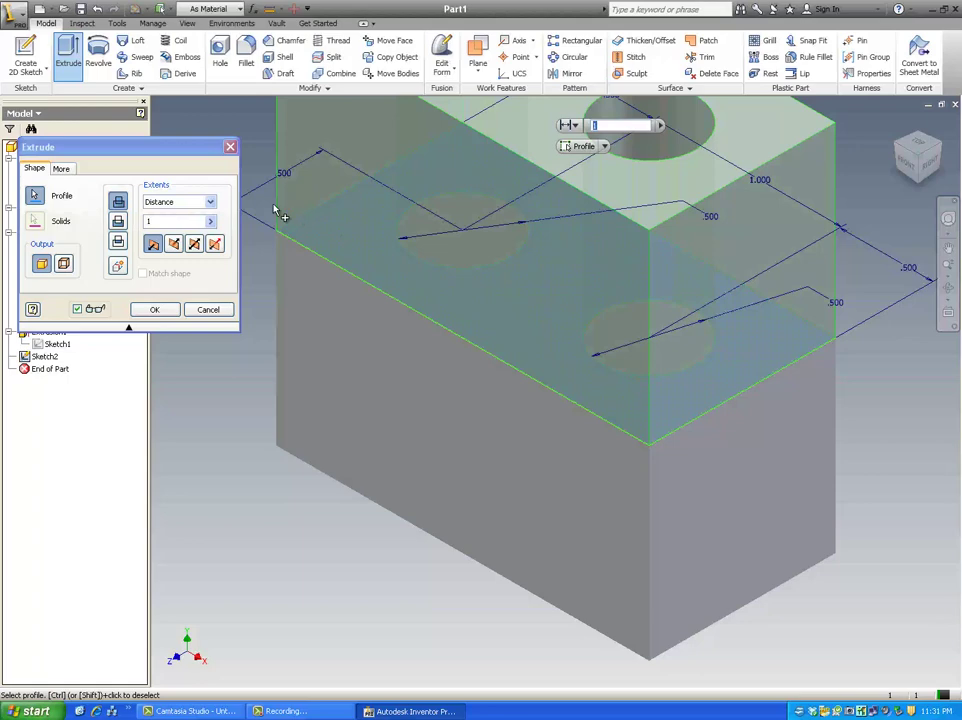
# Step: Cancel the mistaken extrusion and start a new one with the left circle as profile
pyautogui.click(98, 14)
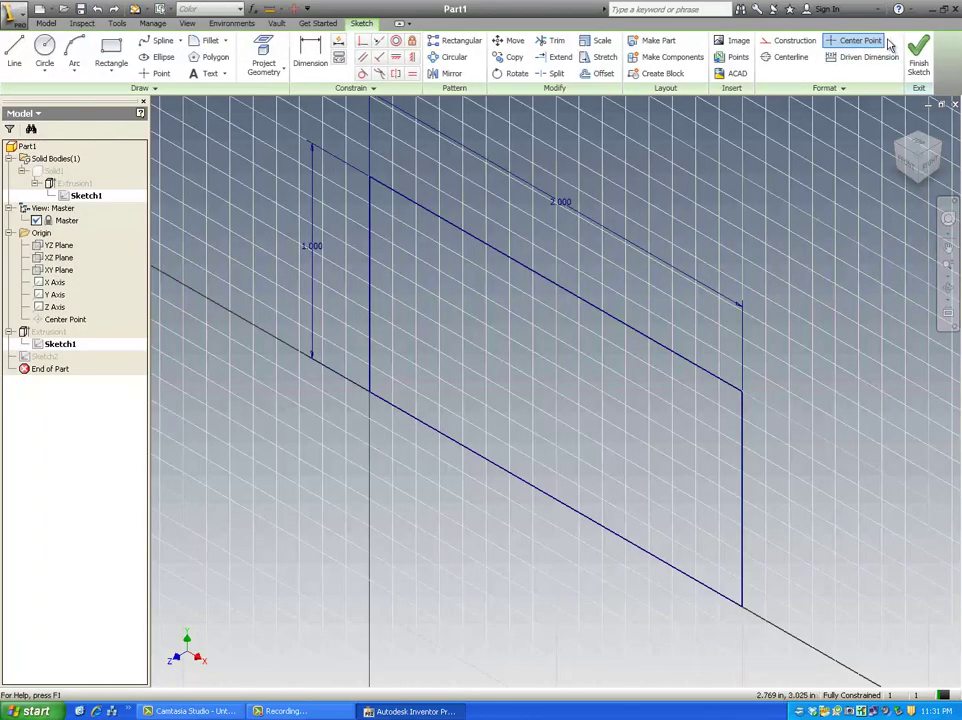
pyautogui.click(916, 50)
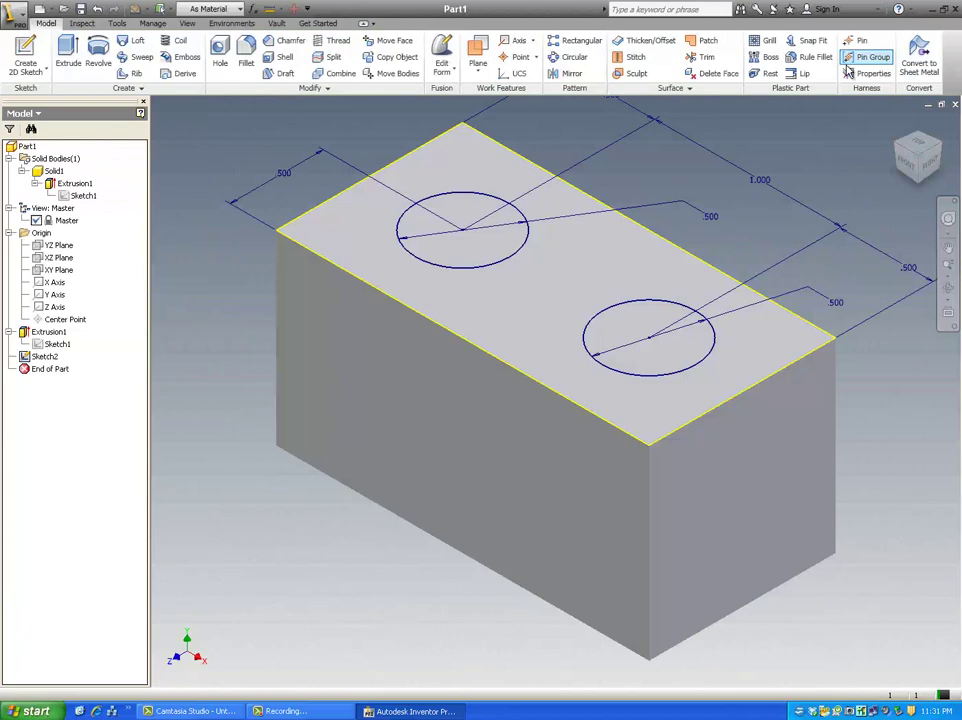
pyautogui.click(68, 52)
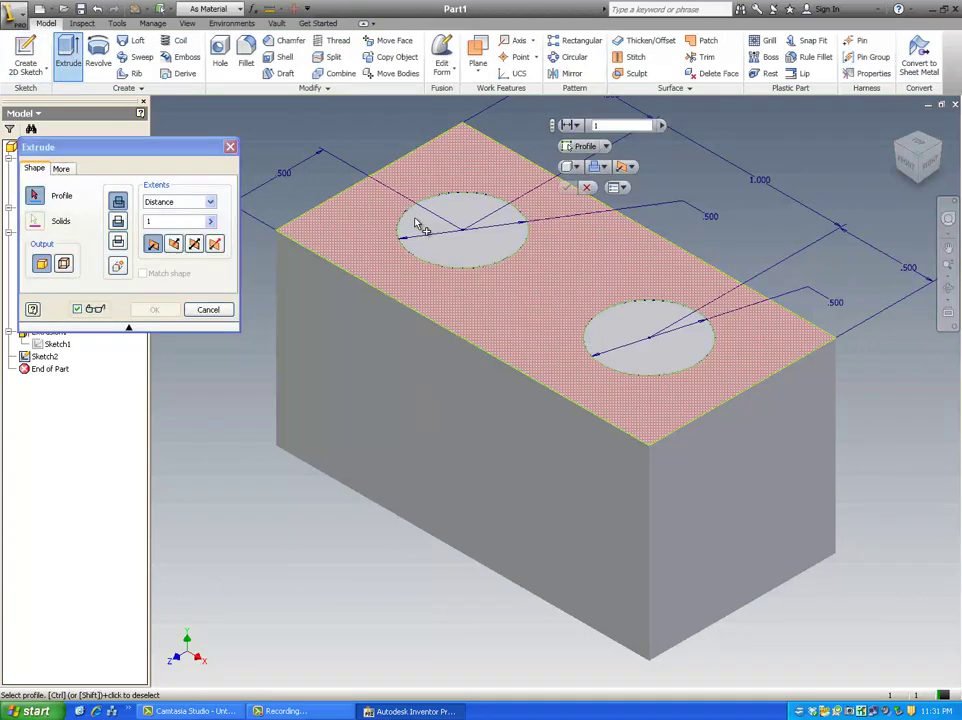
pyautogui.click(417, 229)
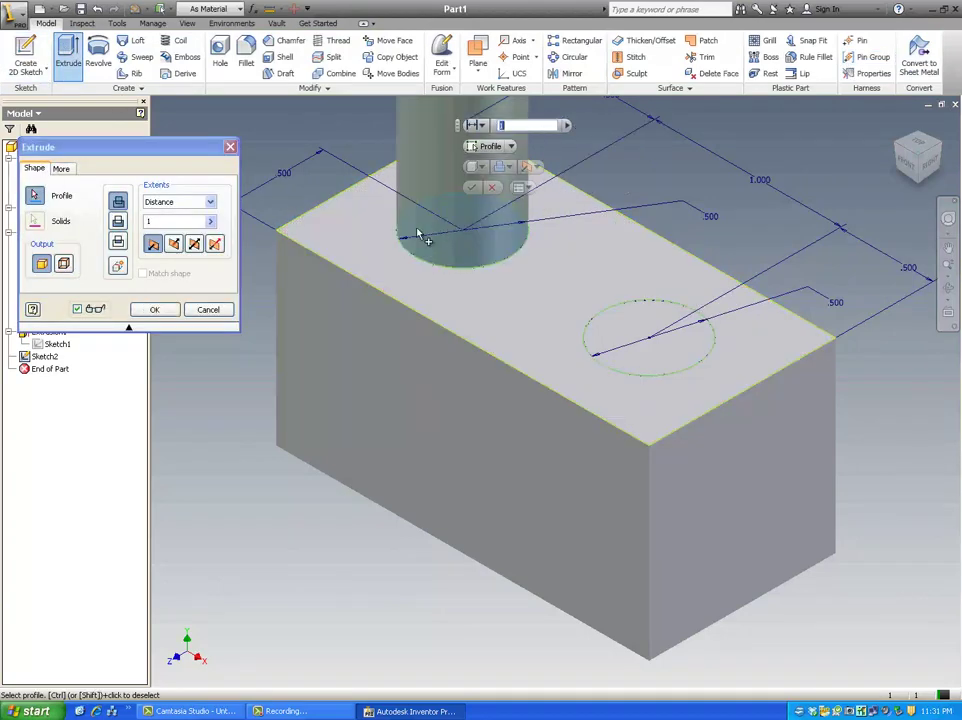
pyautogui.scroll(-3, 507, 290)
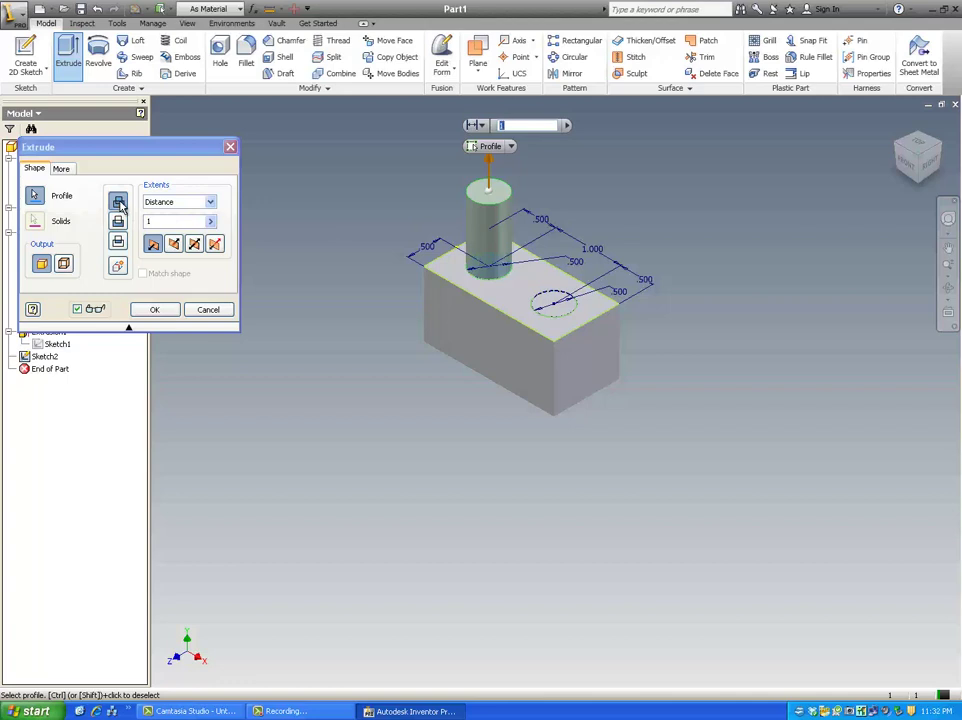
# Step: Set the extrusion to Cut with Extents All, flipped into the block, and confirm
pyautogui.click(118, 221)
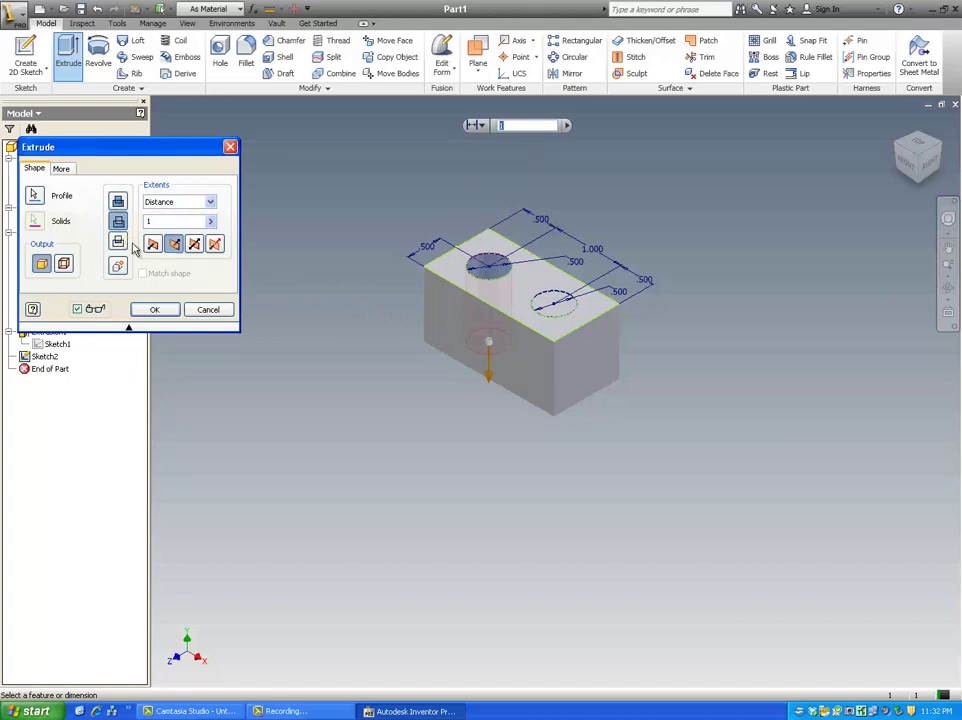
pyautogui.click(176, 202)
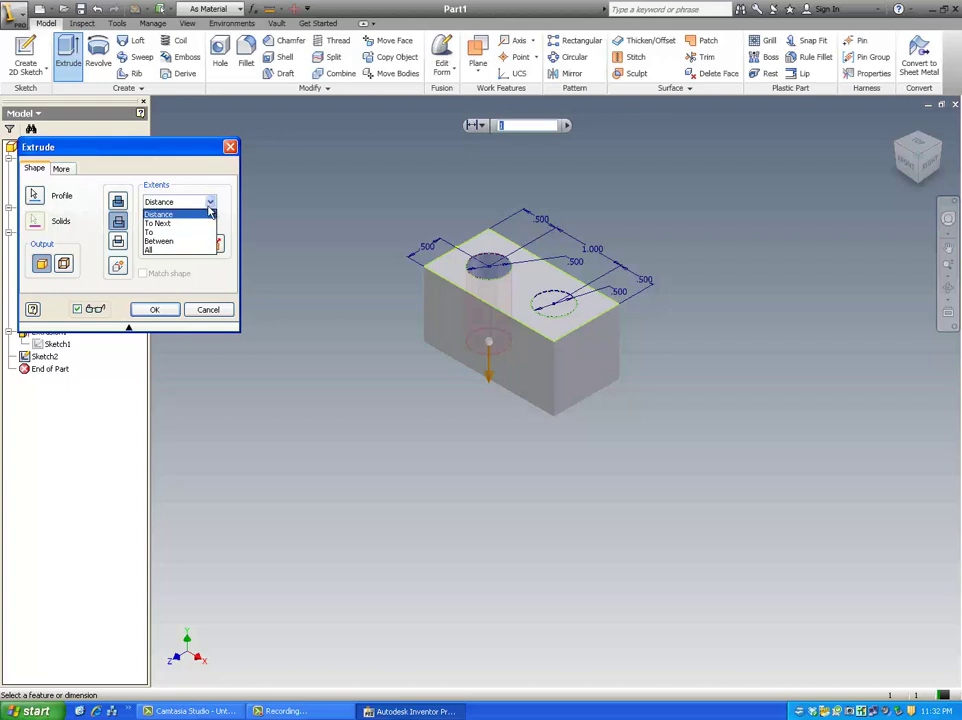
pyautogui.click(193, 254)
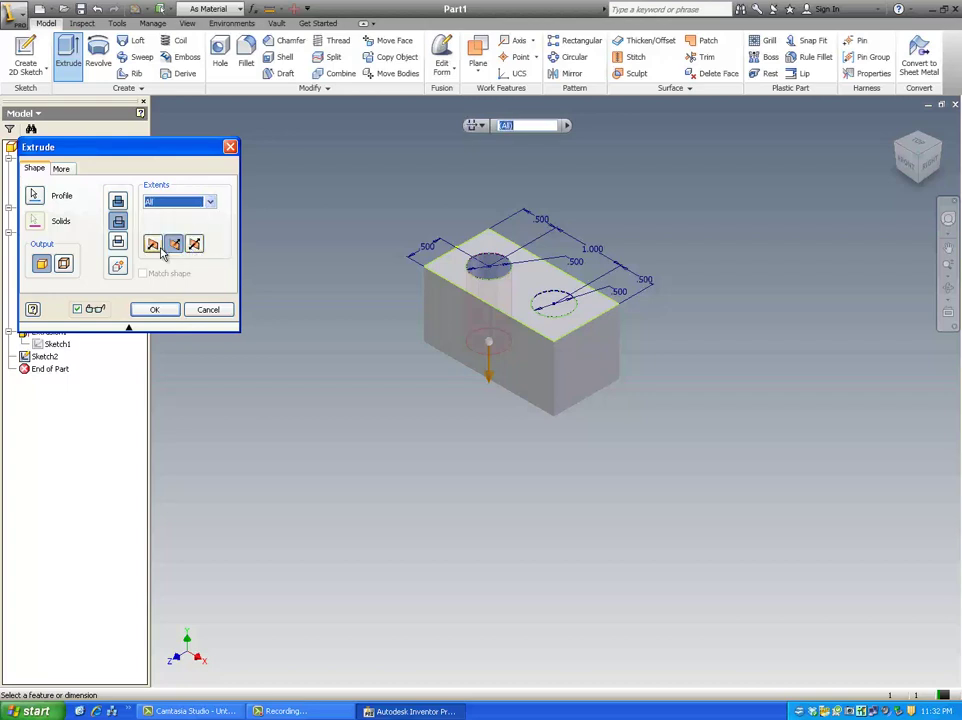
pyautogui.click(153, 246)
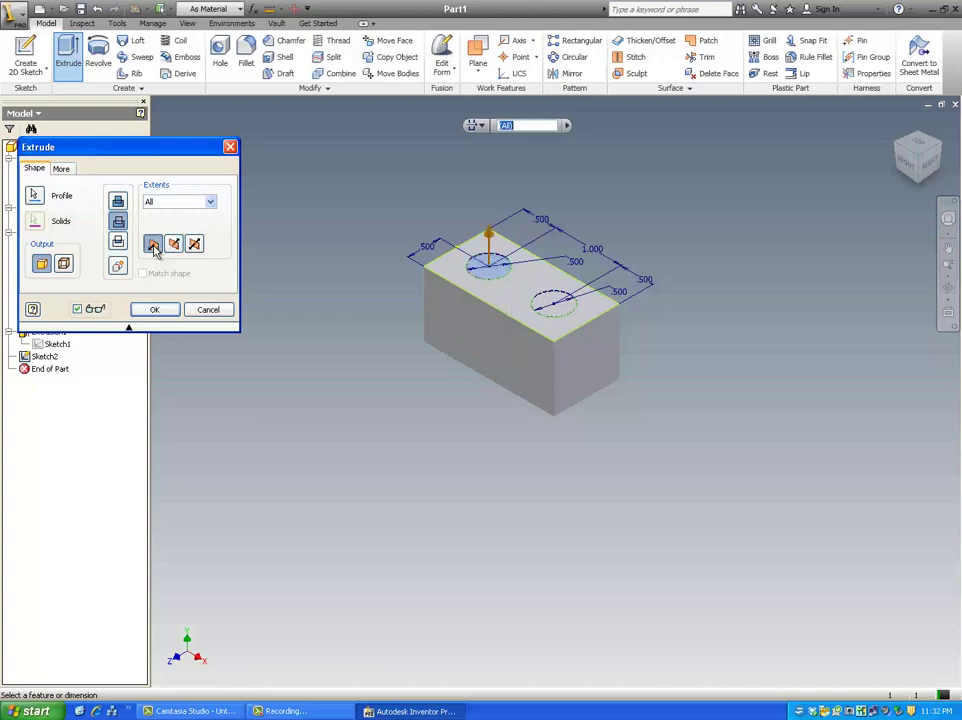
pyautogui.click(175, 246)
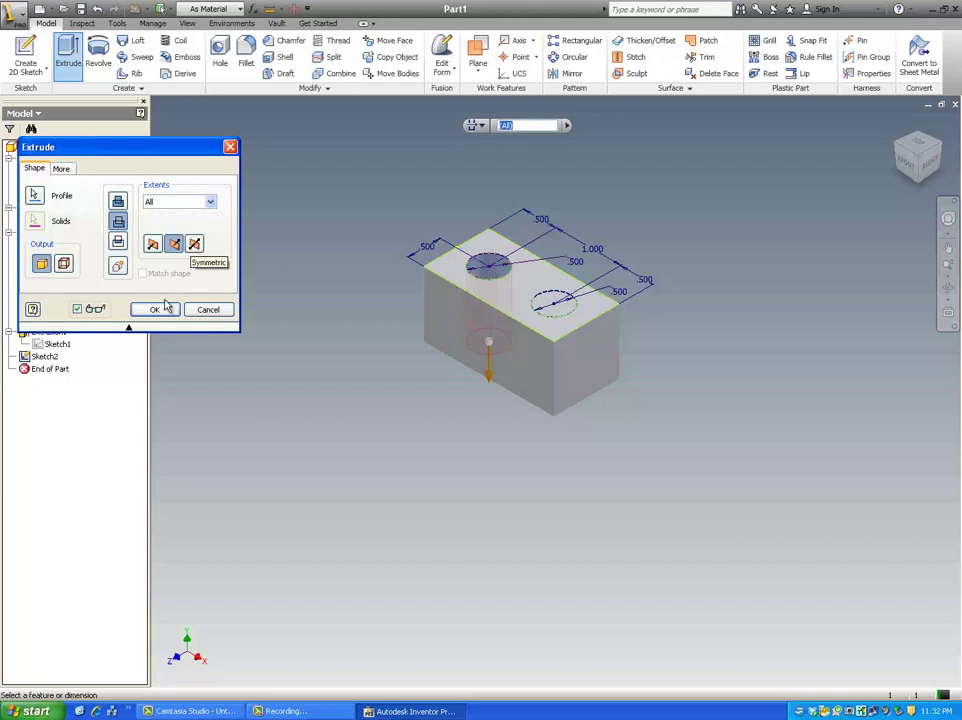
pyautogui.click(155, 310)
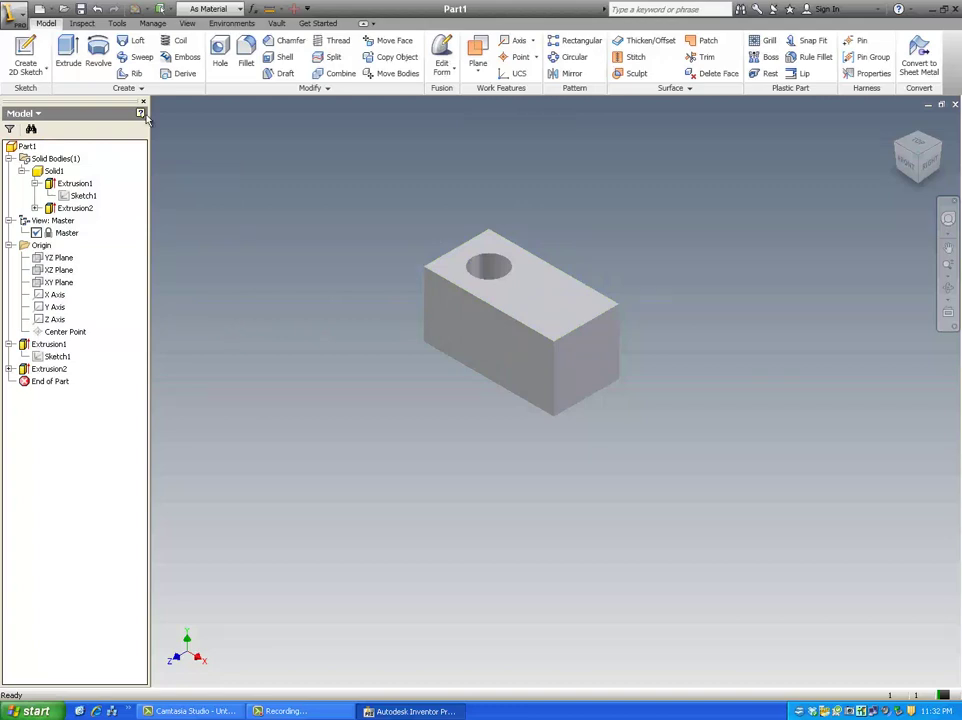
# Step: Try a new extrusion, dismiss the 'No visible sketches' tip and select the top face
pyautogui.click(66, 55)
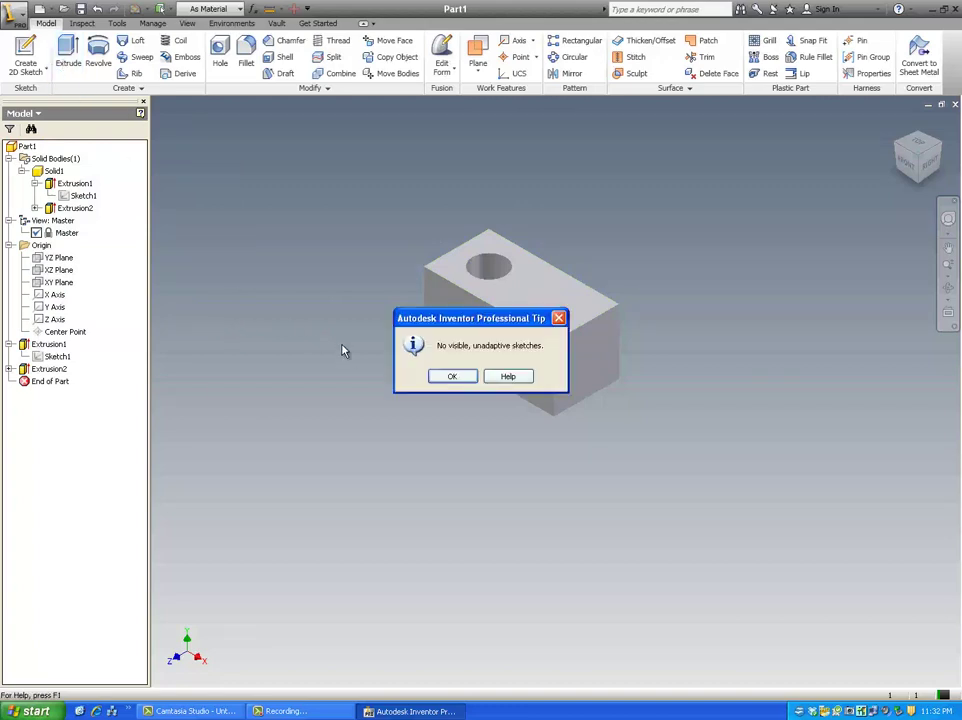
pyautogui.click(455, 378)
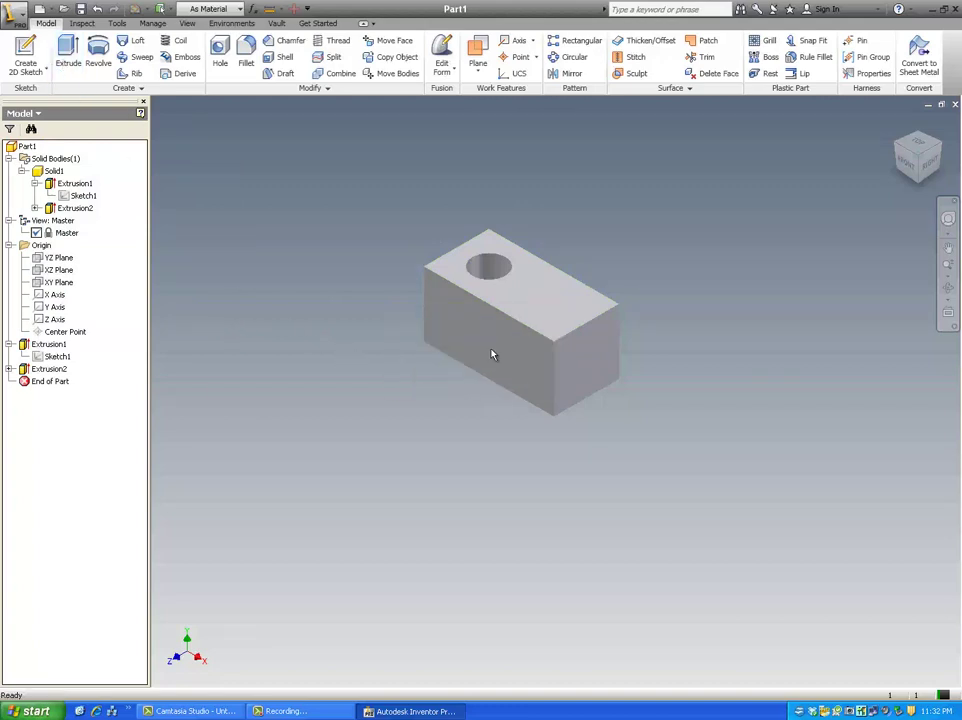
pyautogui.click(538, 313)
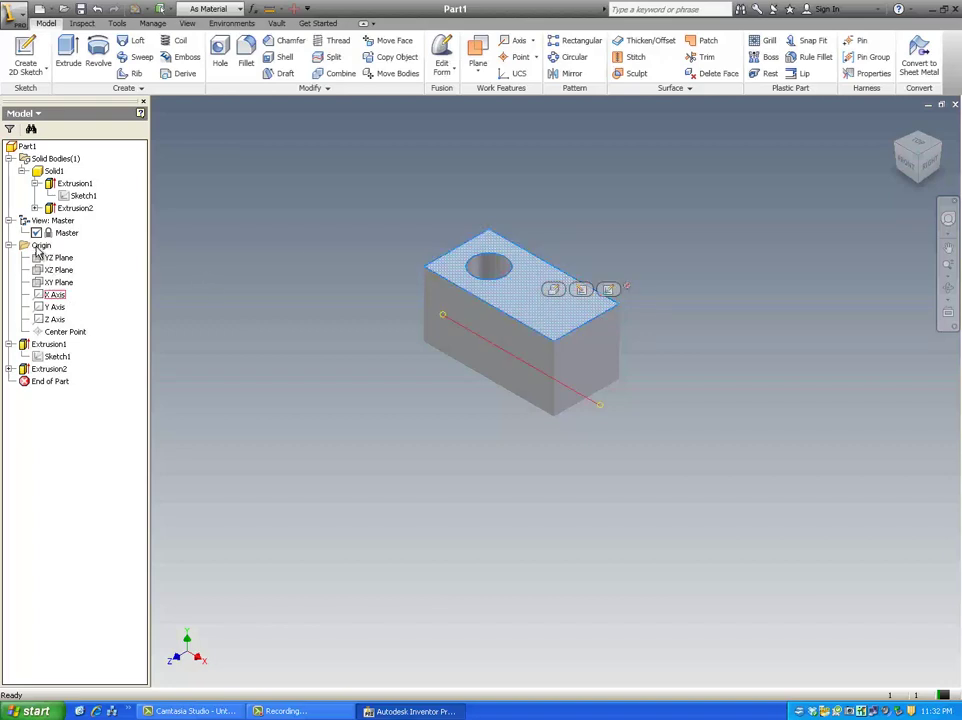
# Step: Share Sketch2 under Extrusion2 so its circles become visible for reuse
pyautogui.click(9, 369)
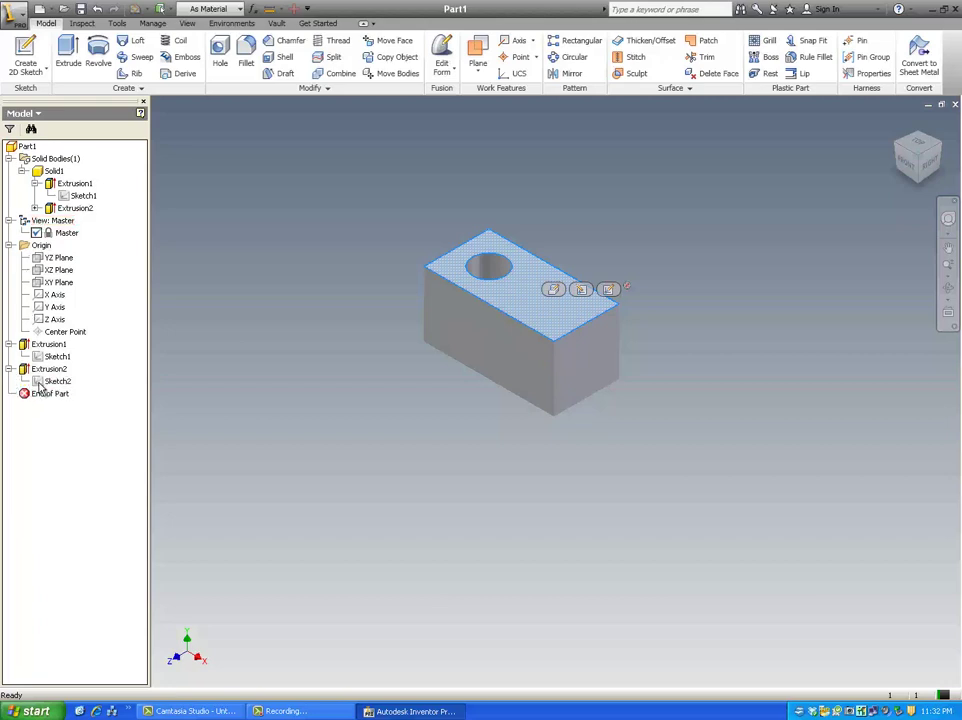
pyautogui.rightClick(42, 386)
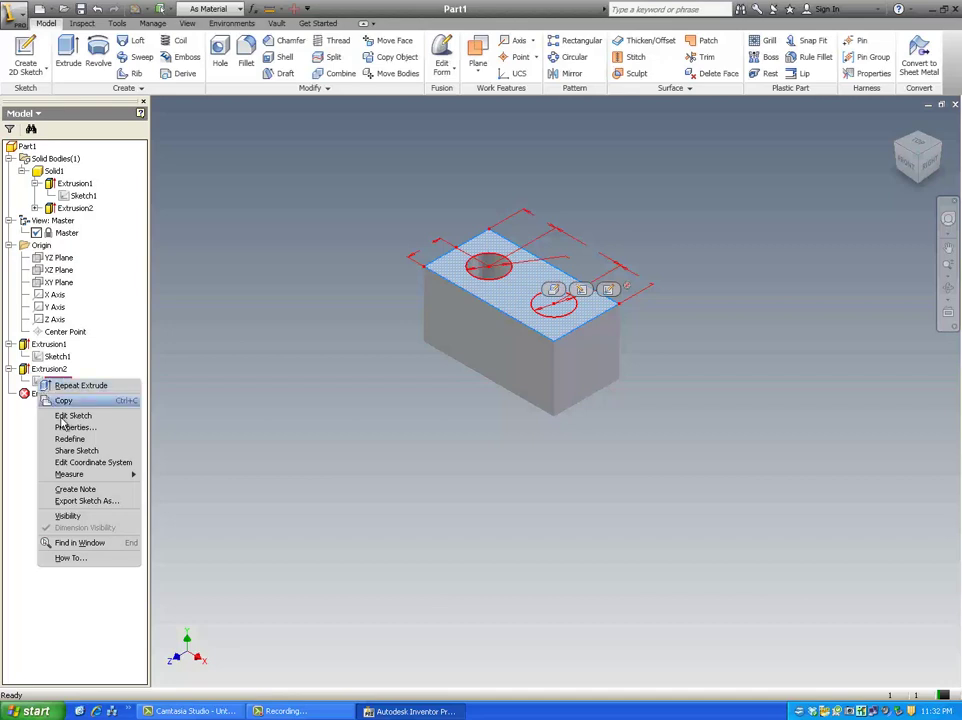
pyautogui.click(80, 451)
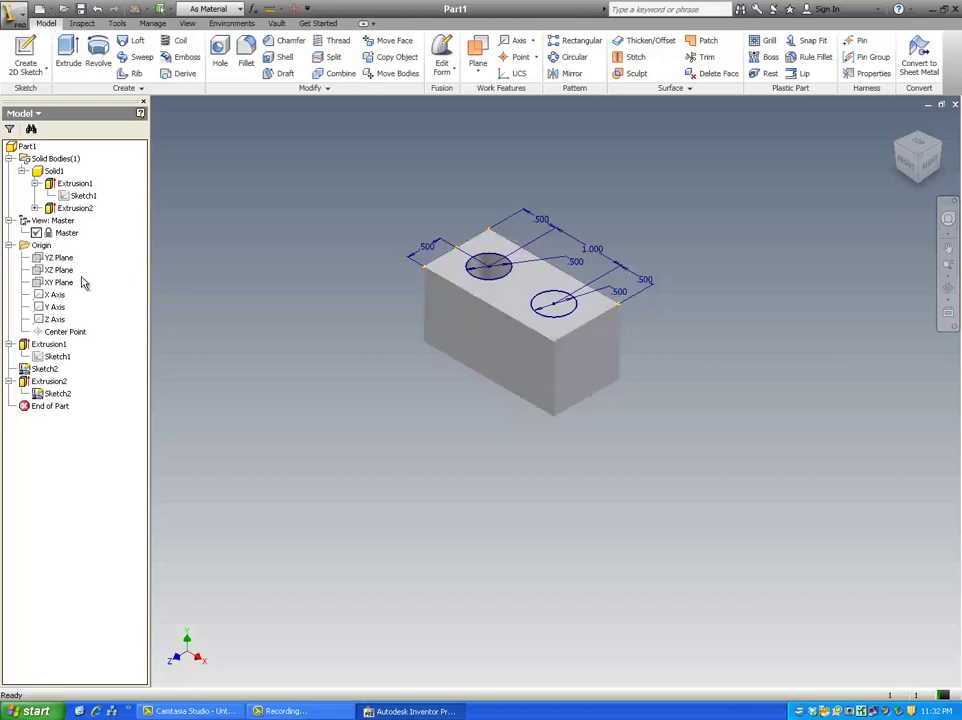
pyautogui.rightClick(82, 185)
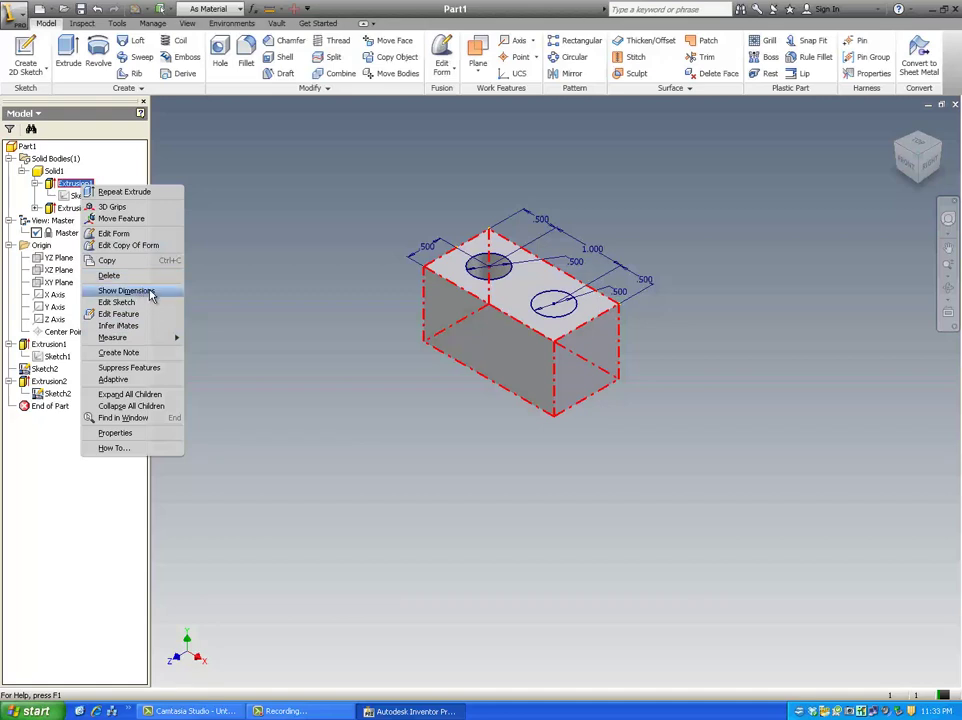
pyautogui.click(223, 305)
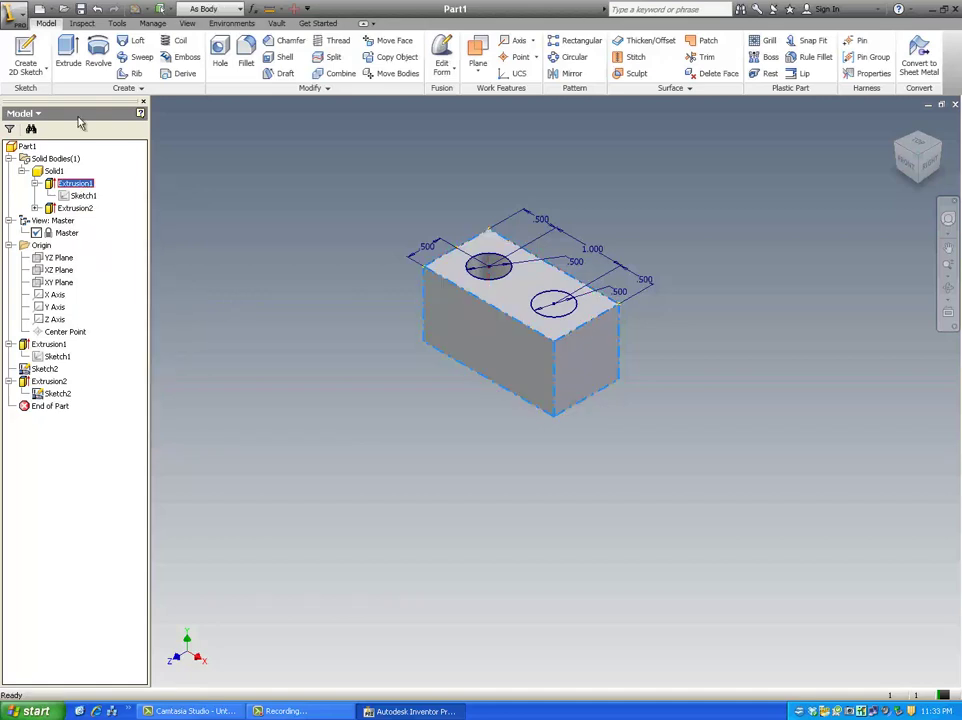
# Step: Extrude the right circle 2 in upward as a cylindrical post
pyautogui.click(68, 56)
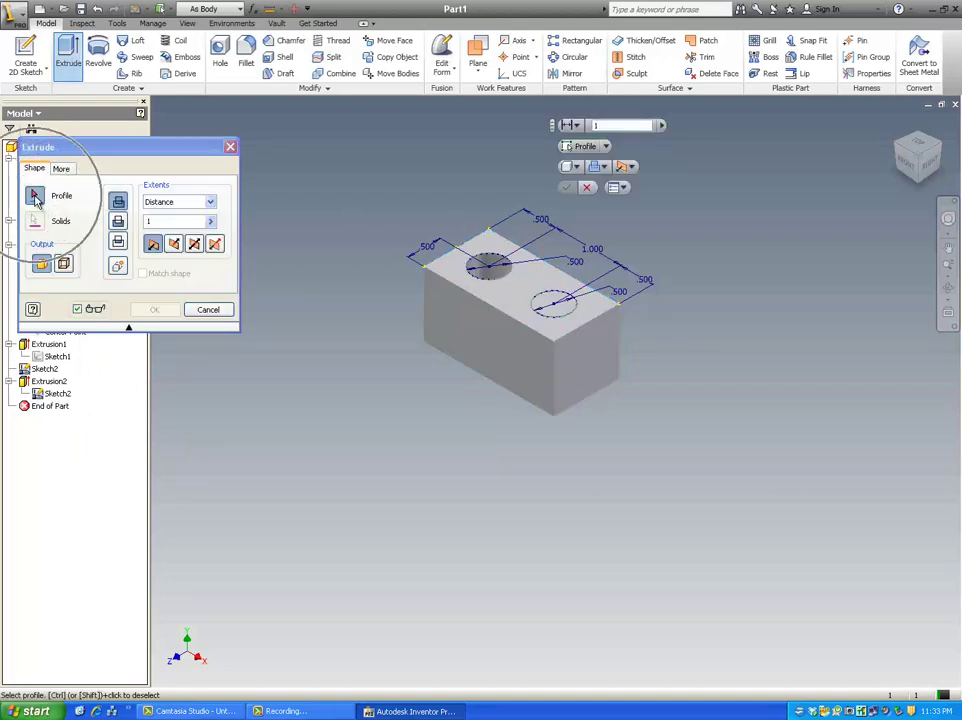
pyautogui.click(35, 197)
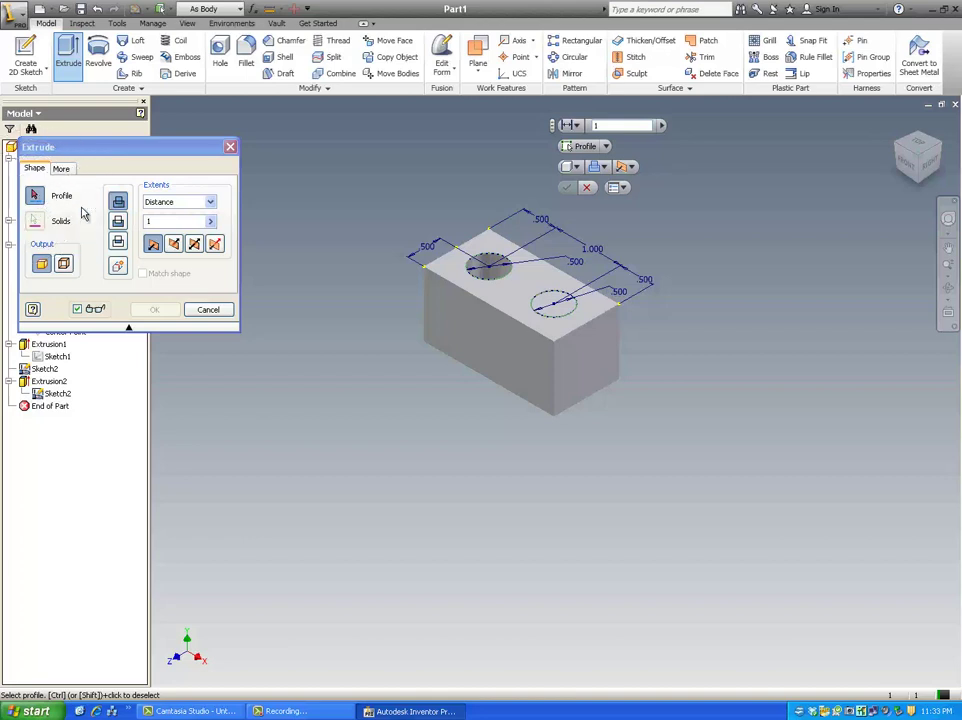
pyautogui.click(540, 305)
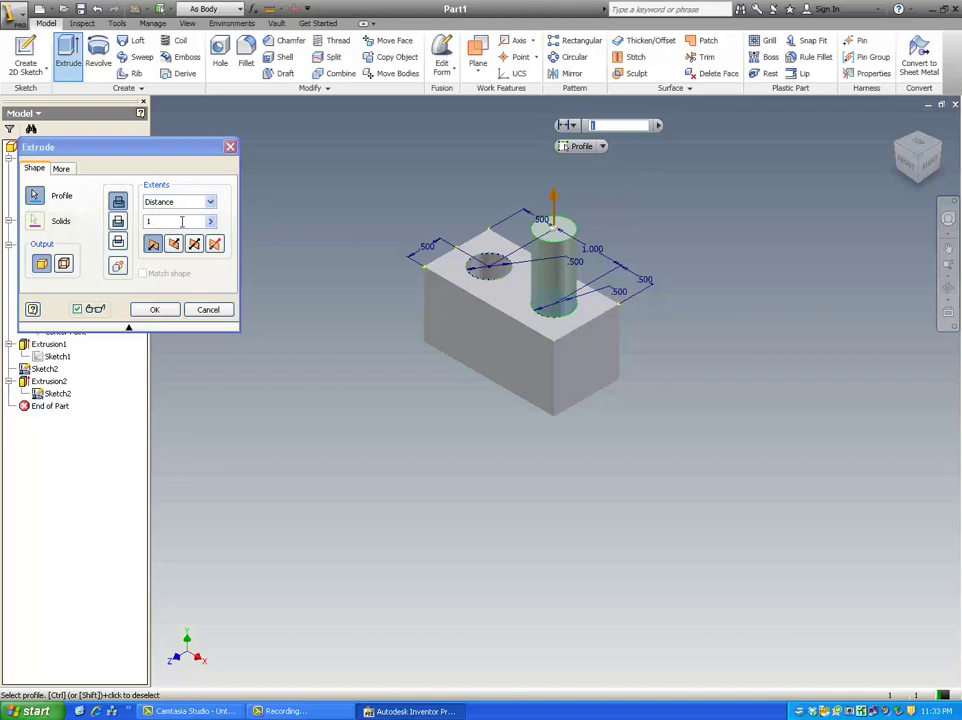
pyautogui.doubleClick(166, 222)
pyautogui.write('2')
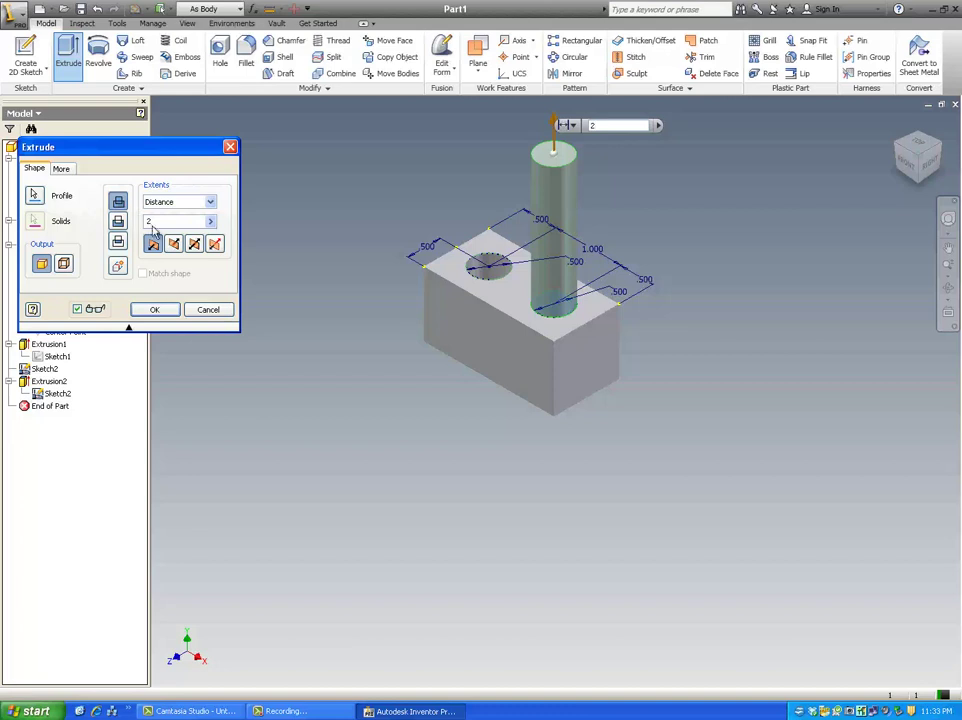
pyautogui.click(155, 311)
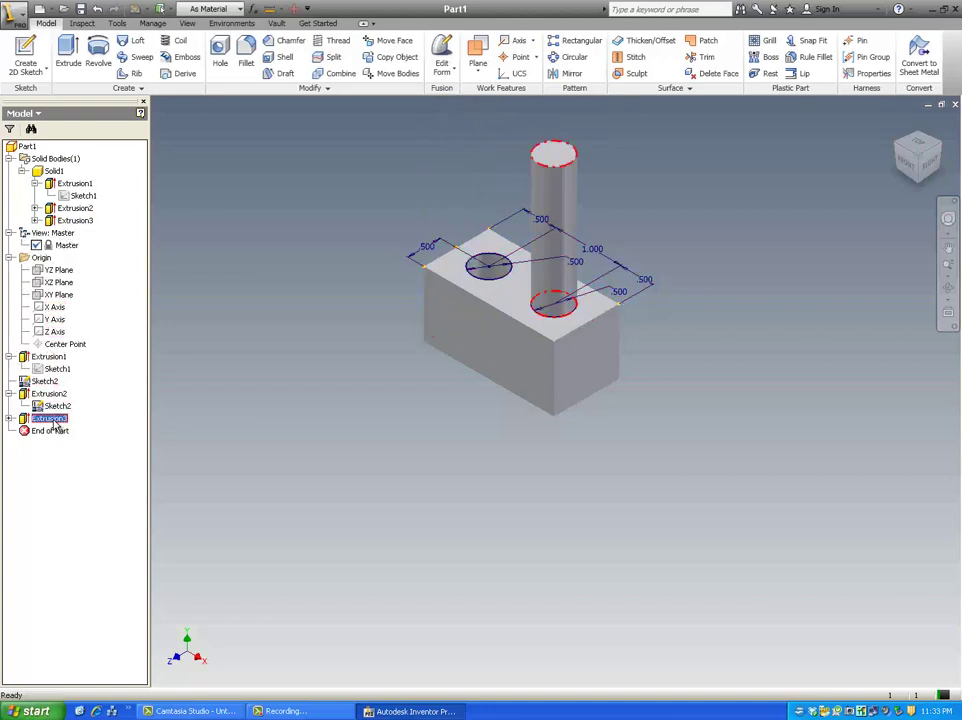
# Step: Edit Extrusion3 and change the post's distance from 2 in to 1 in
pyautogui.rightClick(56, 425)
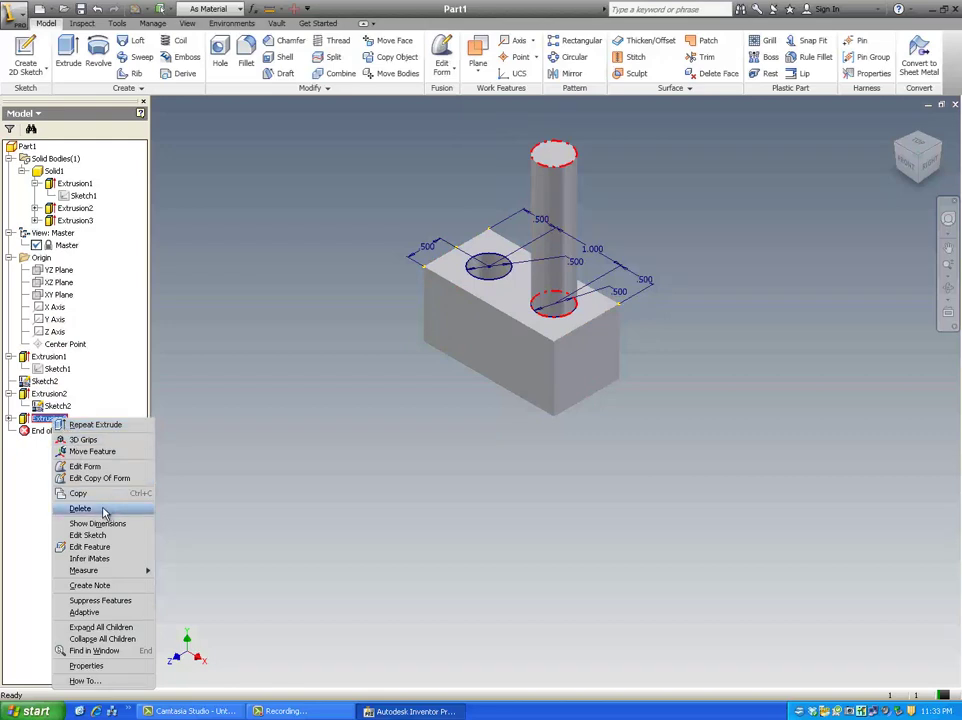
pyautogui.click(98, 547)
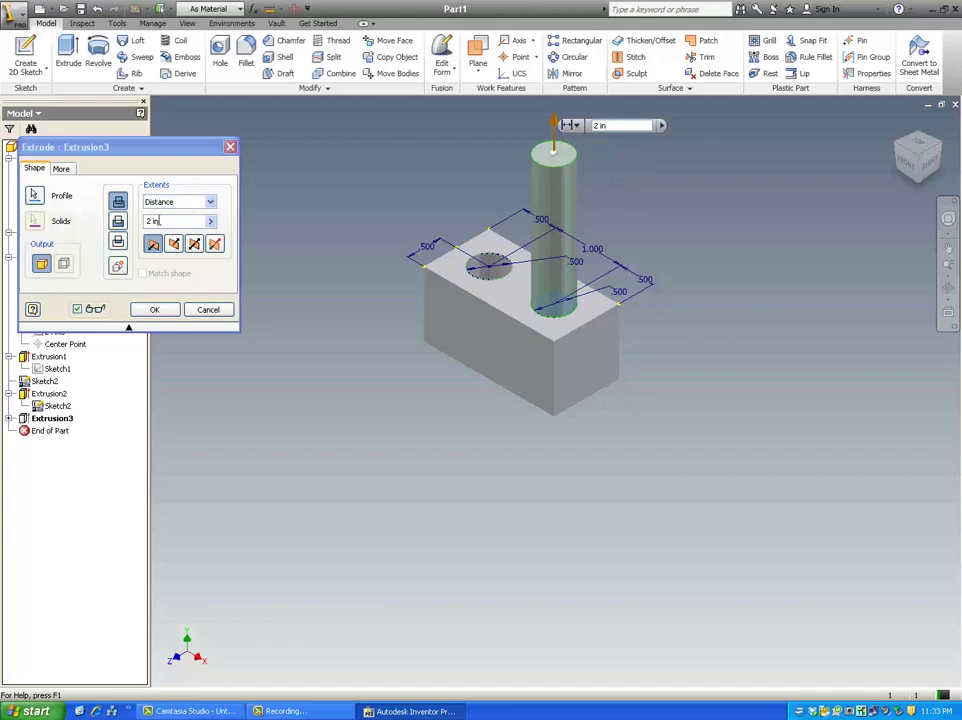
pyautogui.click(163, 221)
pyautogui.write('1')
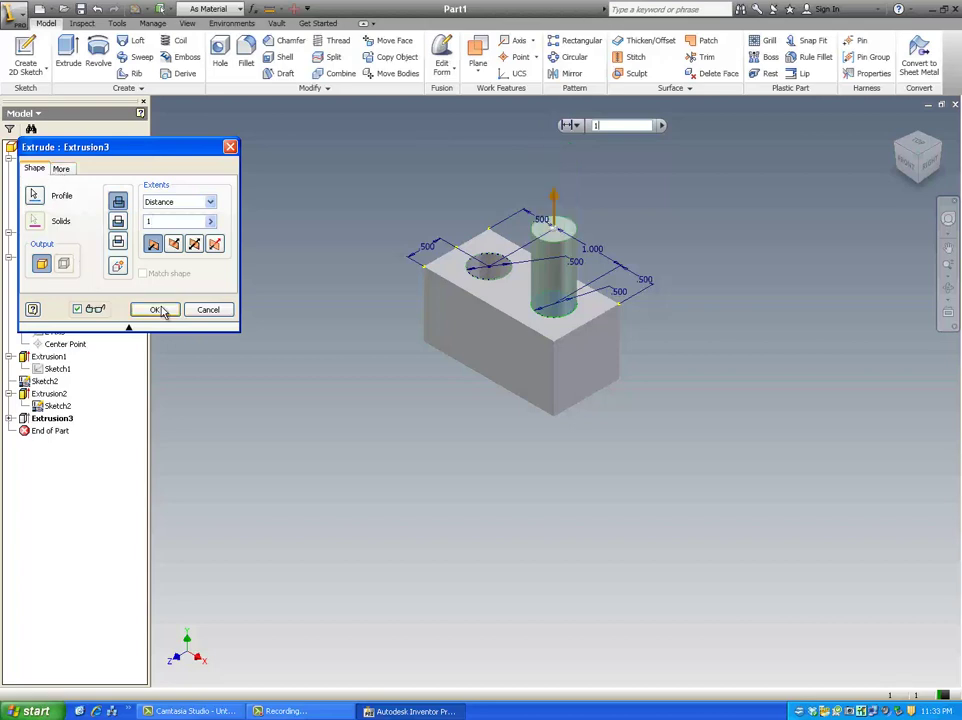
pyautogui.click(156, 311)
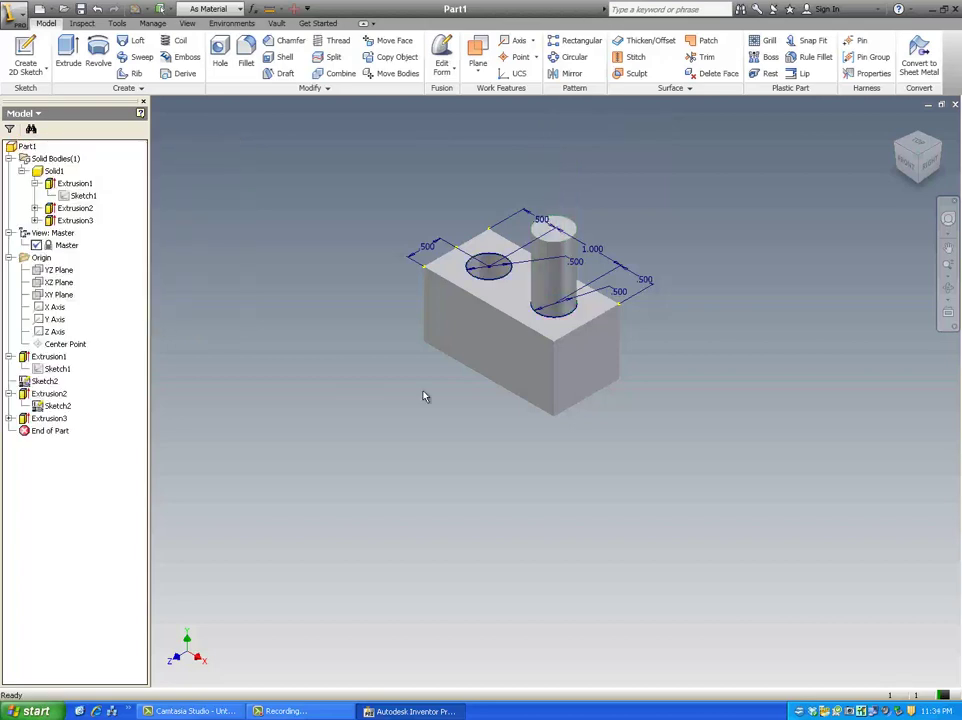
pyautogui.click(60, 295)
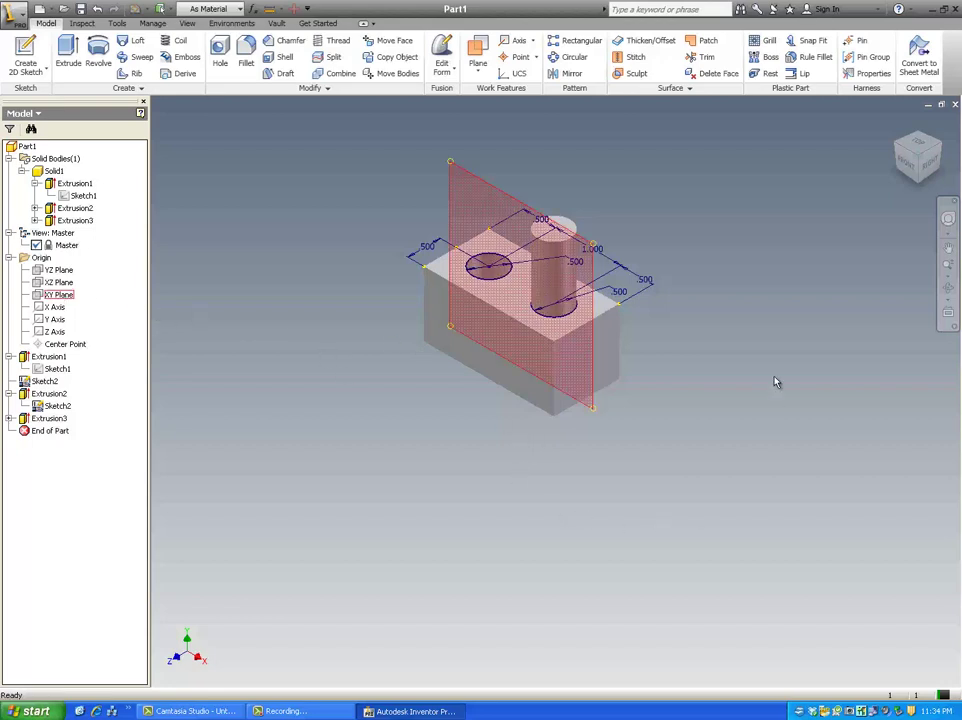
pyautogui.click(844, 333)
pyautogui.click(948, 289)
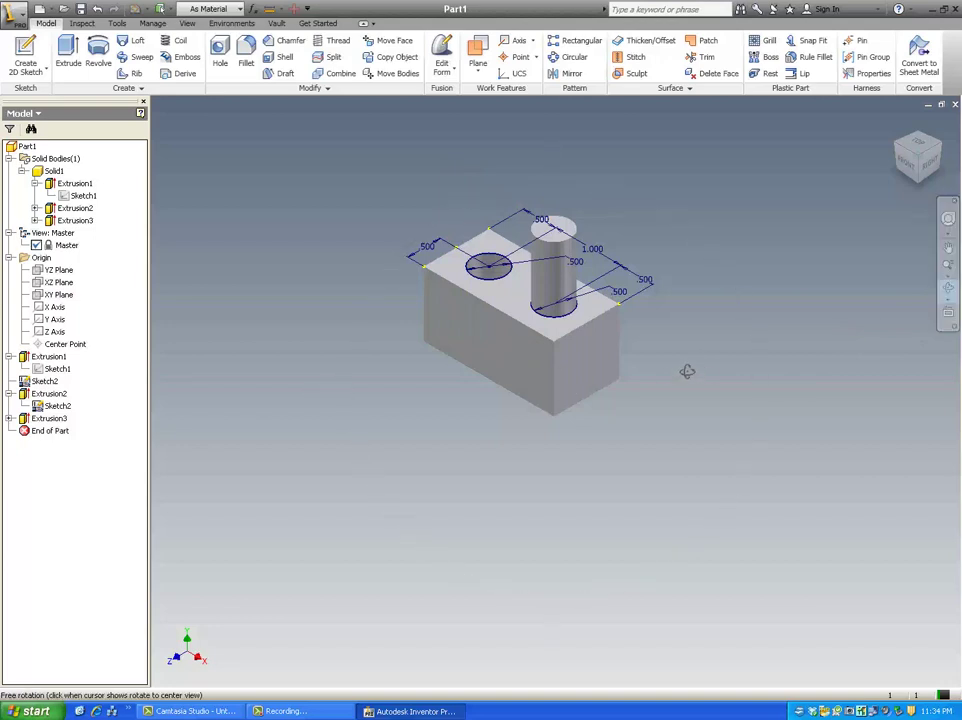
pyautogui.moveTo(687, 369)
pyautogui.mouseDown()
pyautogui.moveTo(724, 404)
pyautogui.moveTo(686, 418)
pyautogui.moveTo(655, 378)
pyautogui.moveTo(666, 331)
pyautogui.moveTo(704, 305)
pyautogui.moveTo(759, 338)
pyautogui.moveTo(766, 369)
pyautogui.moveTo(708, 389)
pyautogui.mouseUp()
pyautogui.click(946, 291)
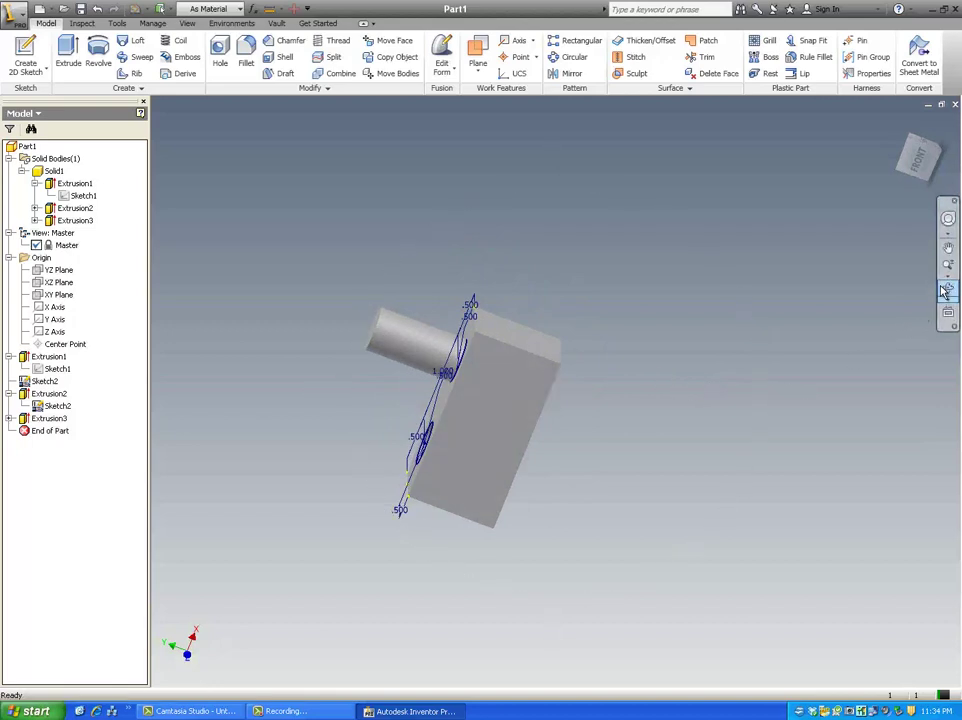
pyautogui.click(520, 380)
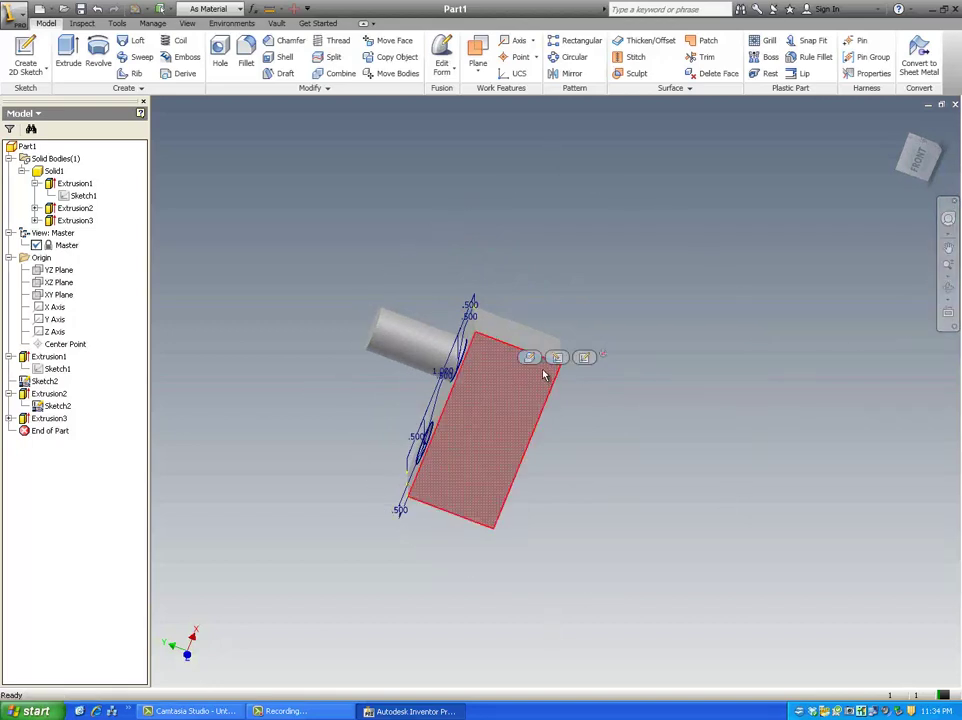
pyautogui.click(919, 162)
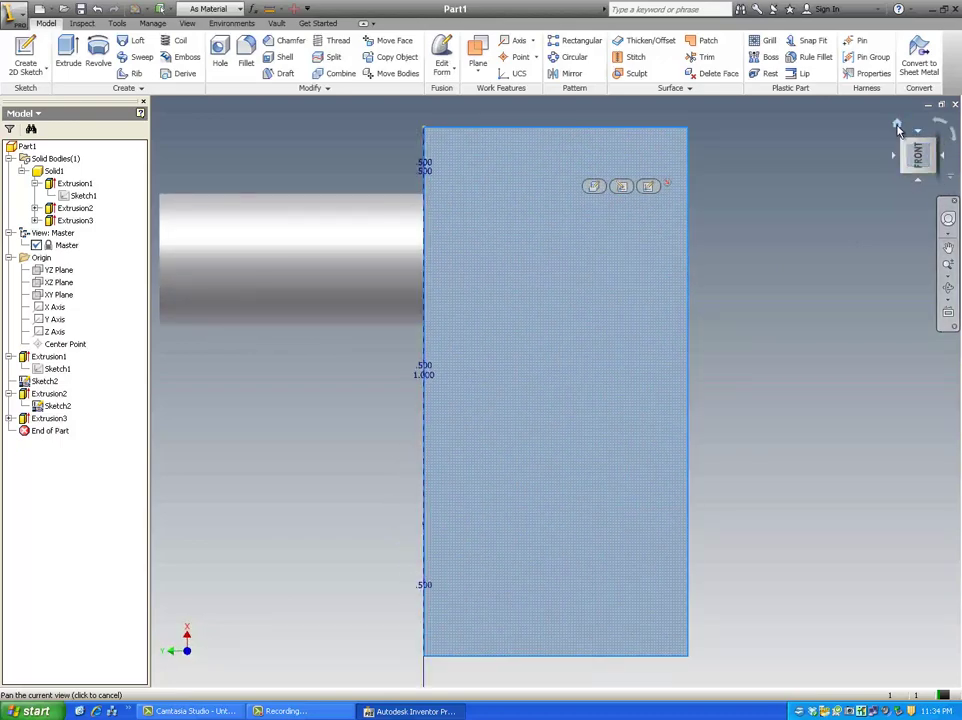
pyautogui.click(897, 126)
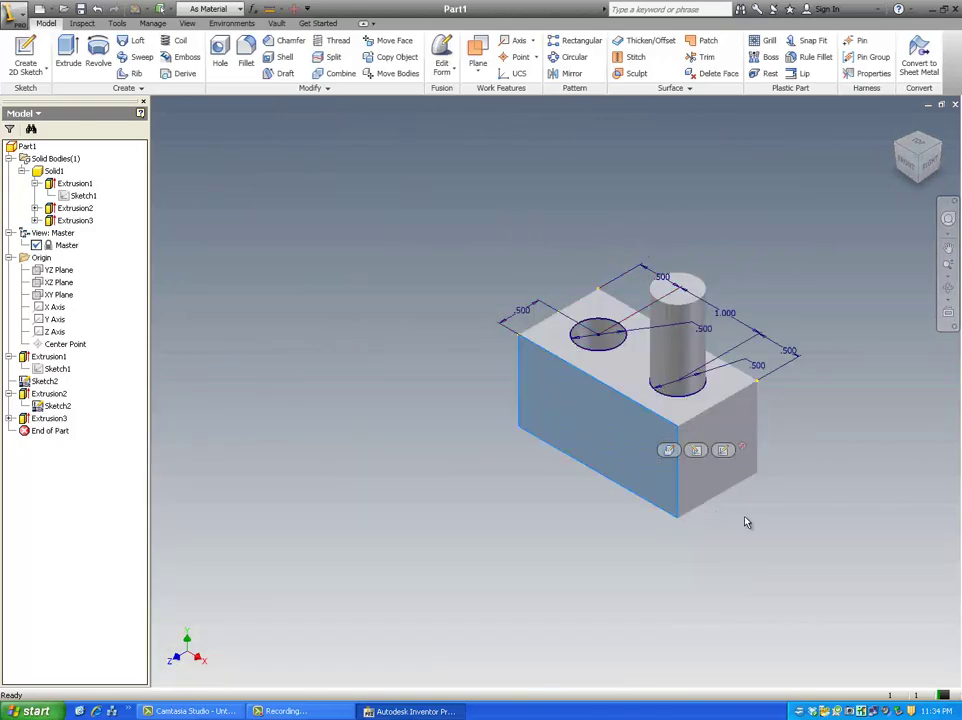
pyautogui.click(597, 436)
pyautogui.click(676, 345)
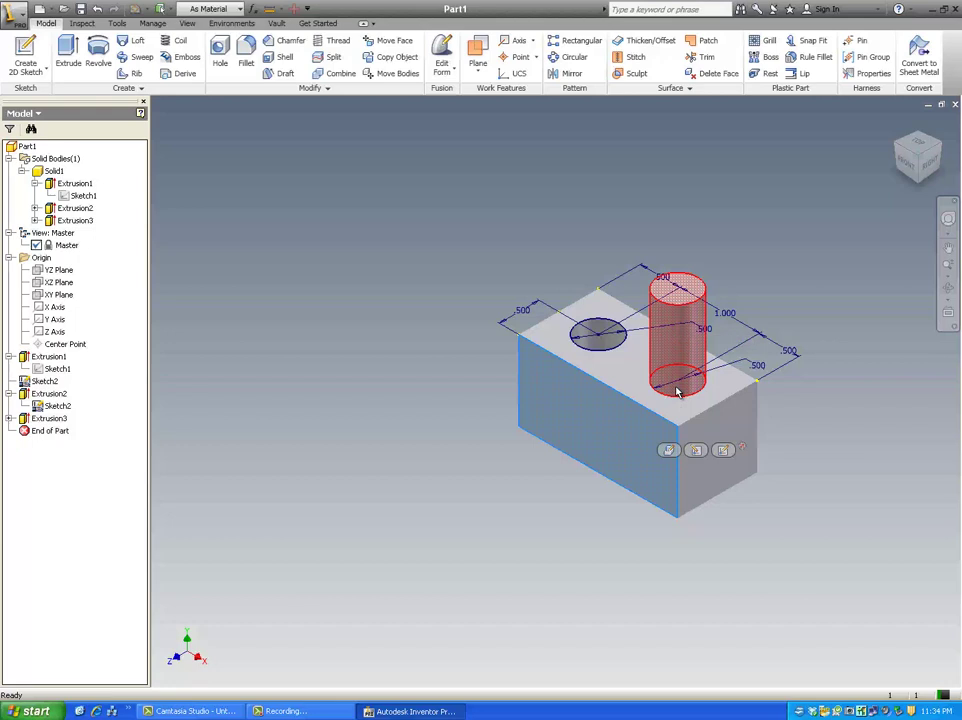
pyautogui.click(676, 392)
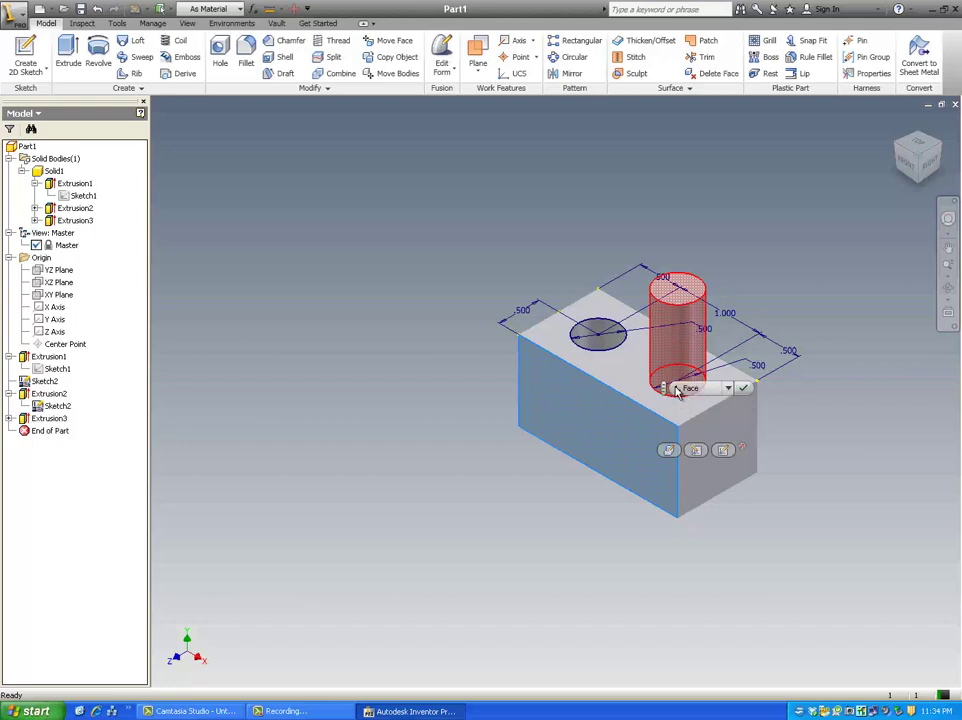